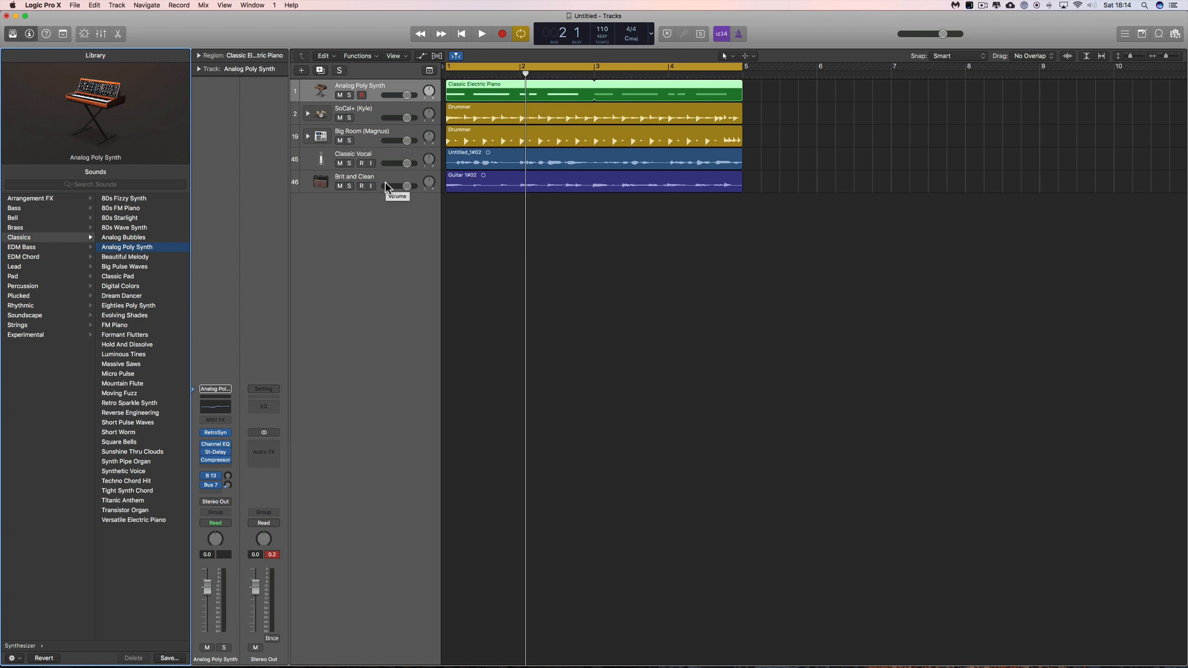
# Step: Review the available new-track types and inspect the SoCal+, Big Room, Classic Vocal and Brit and Clean tracks without adding a track
pyautogui.click(302, 70)
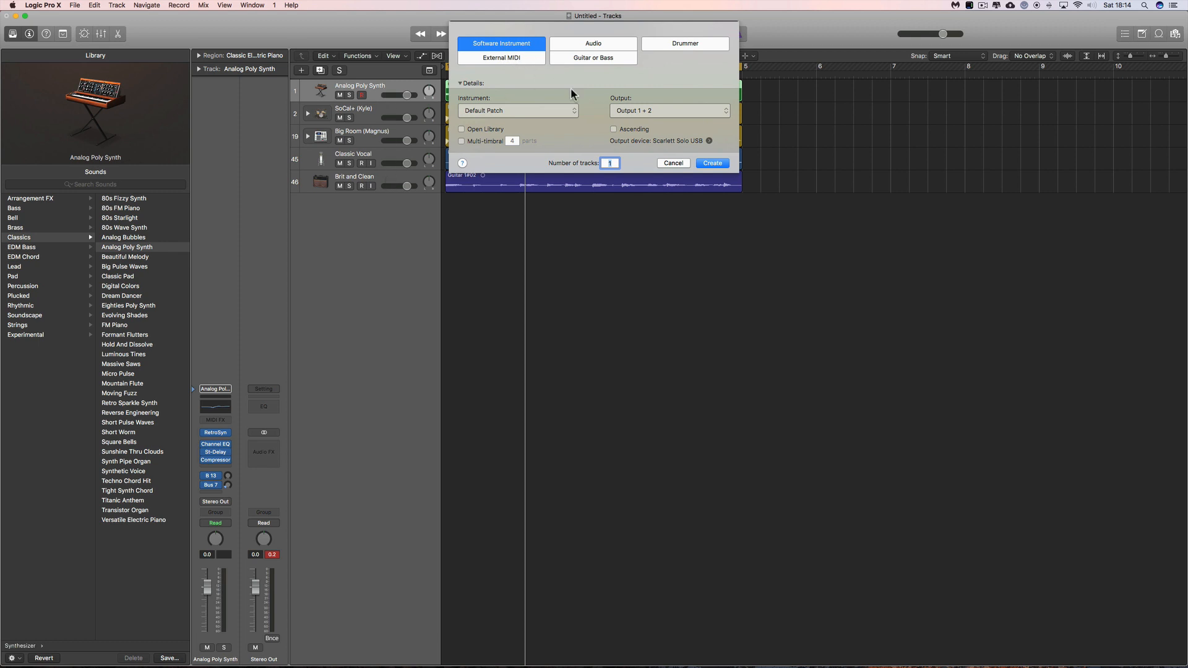
pyautogui.click(673, 162)
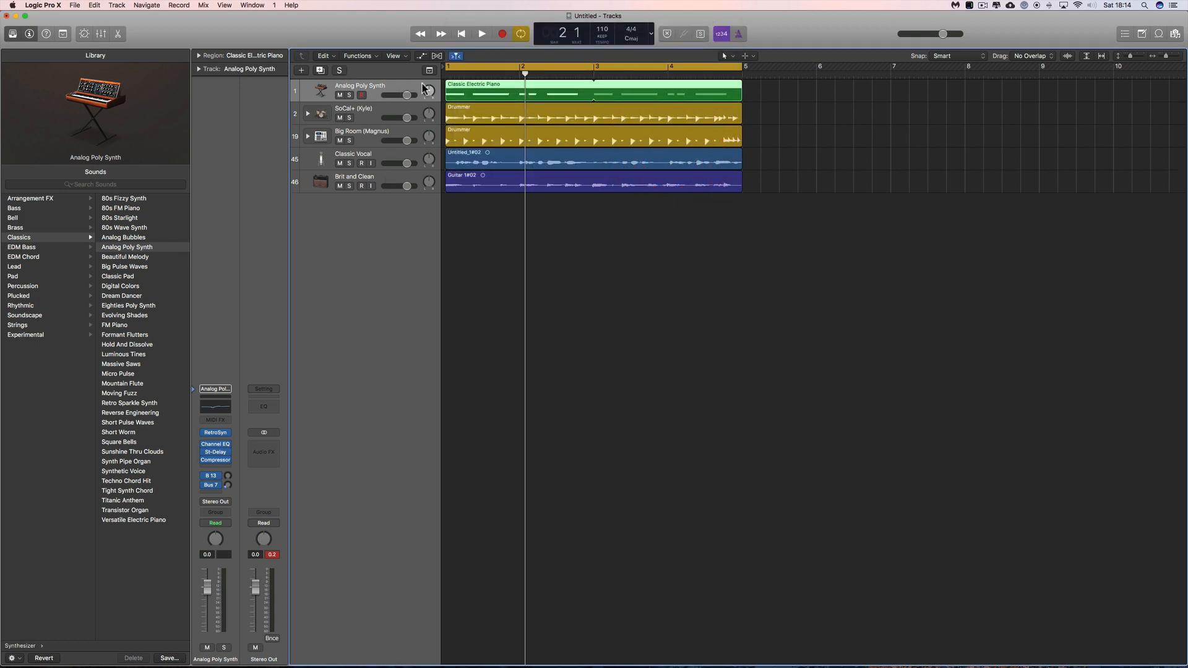
pyautogui.click(376, 105)
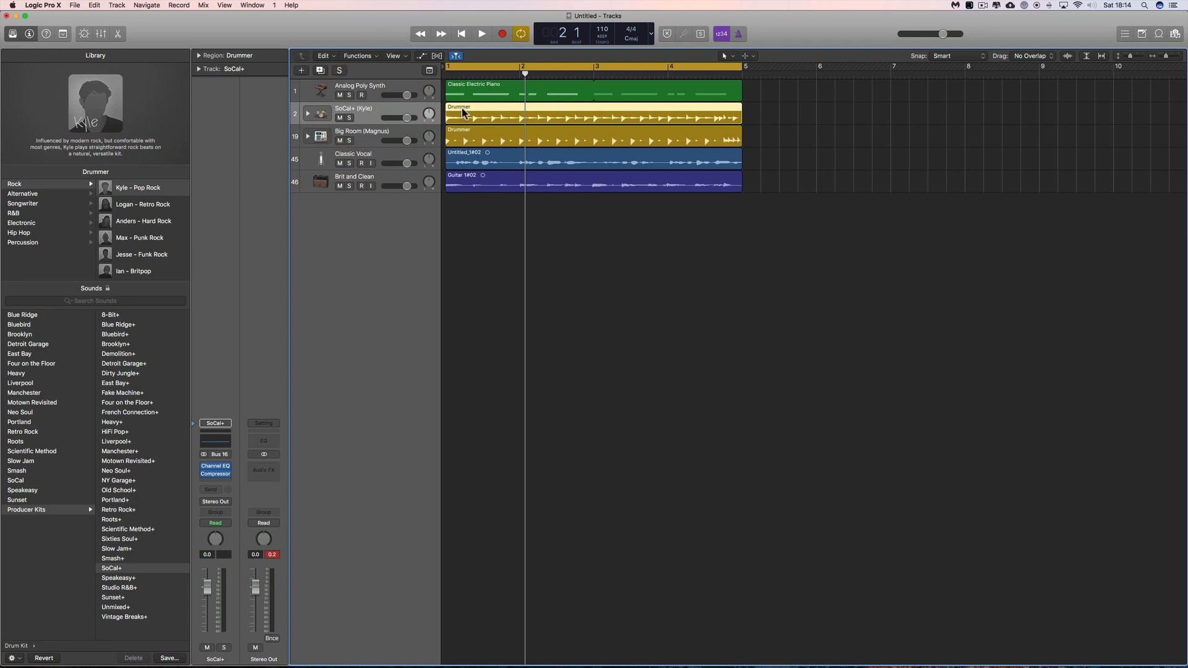
pyautogui.click(376, 131)
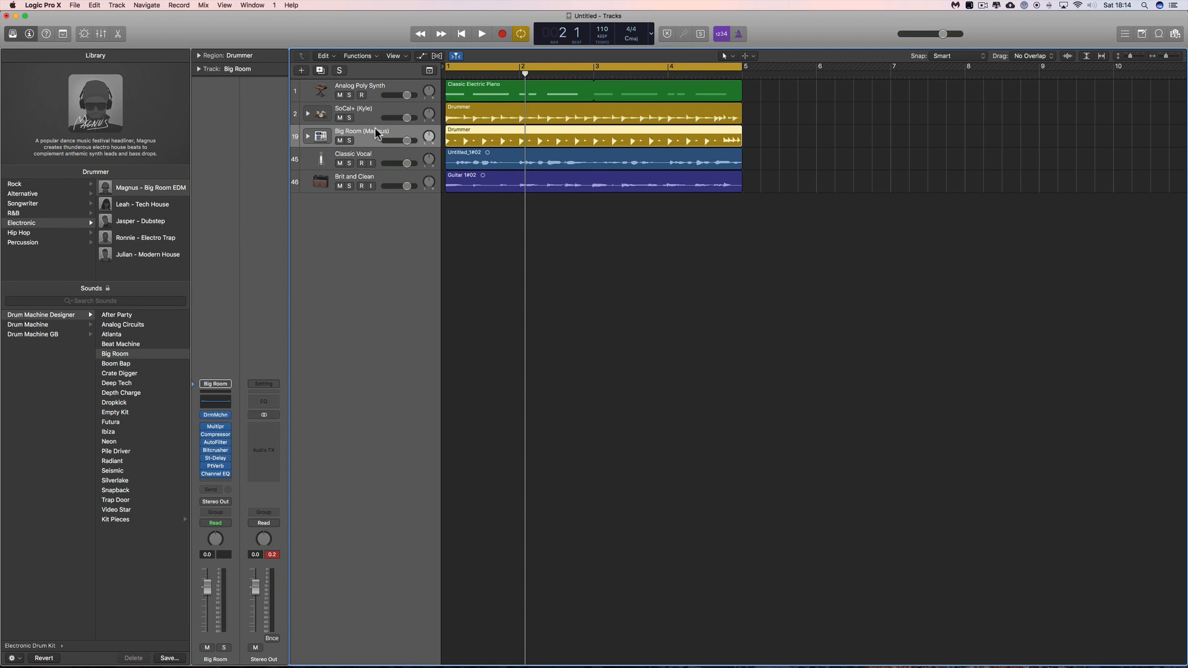
pyautogui.click(390, 155)
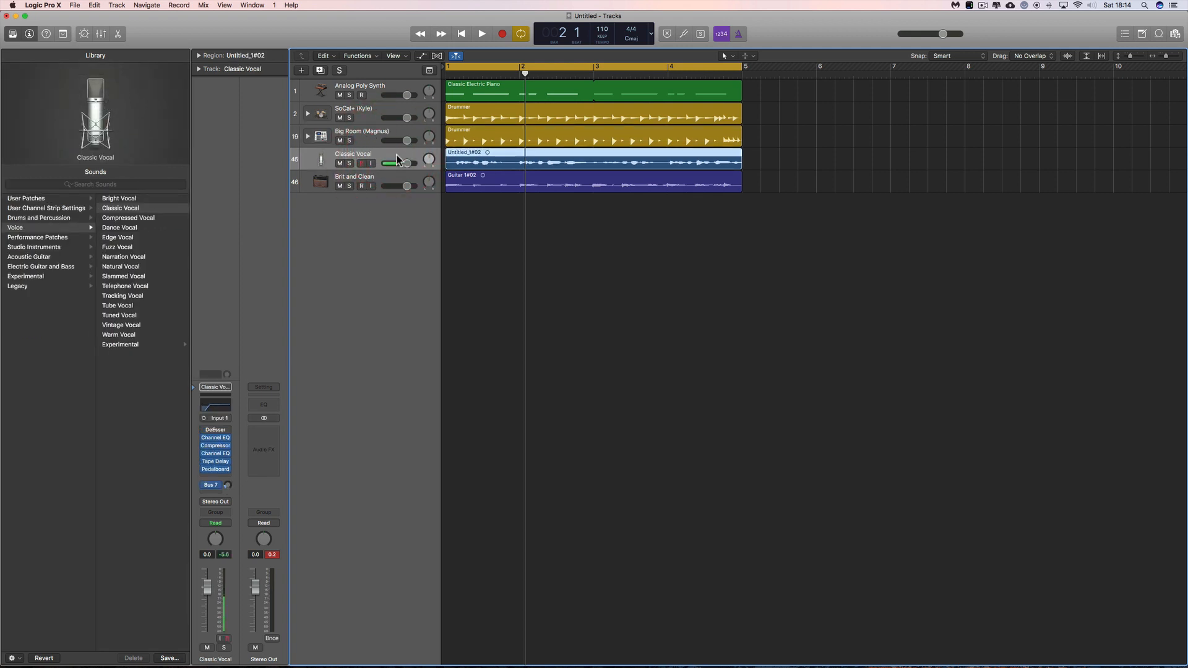
pyautogui.click(387, 179)
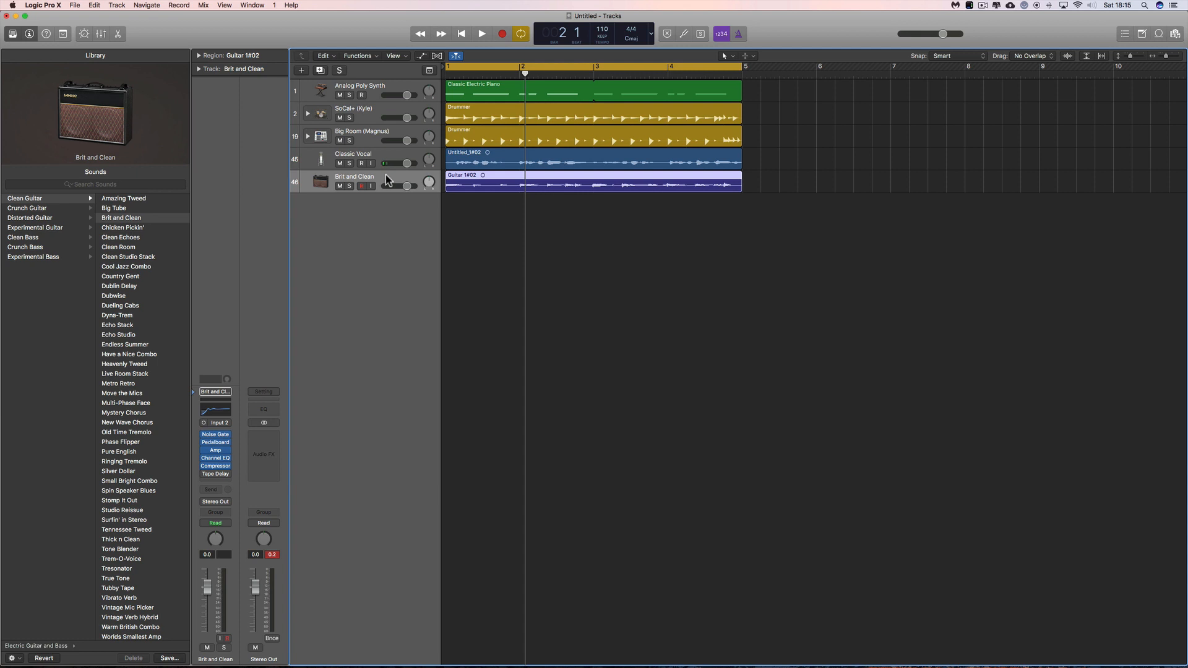
pyautogui.click(302, 70)
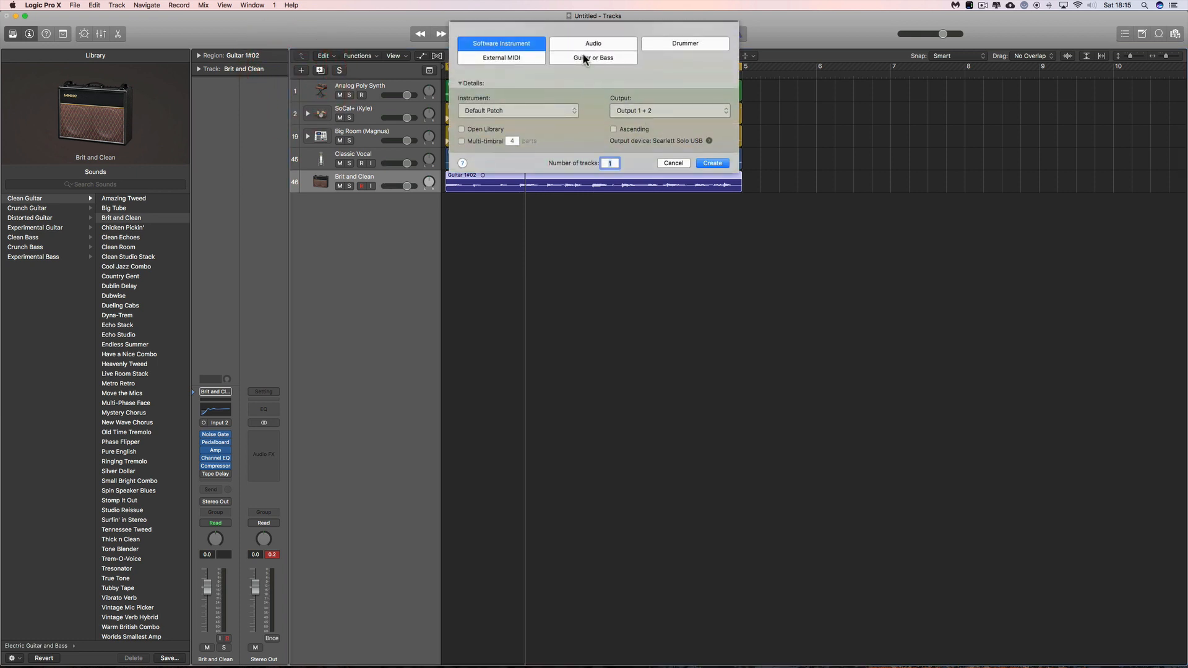
pyautogui.click(673, 164)
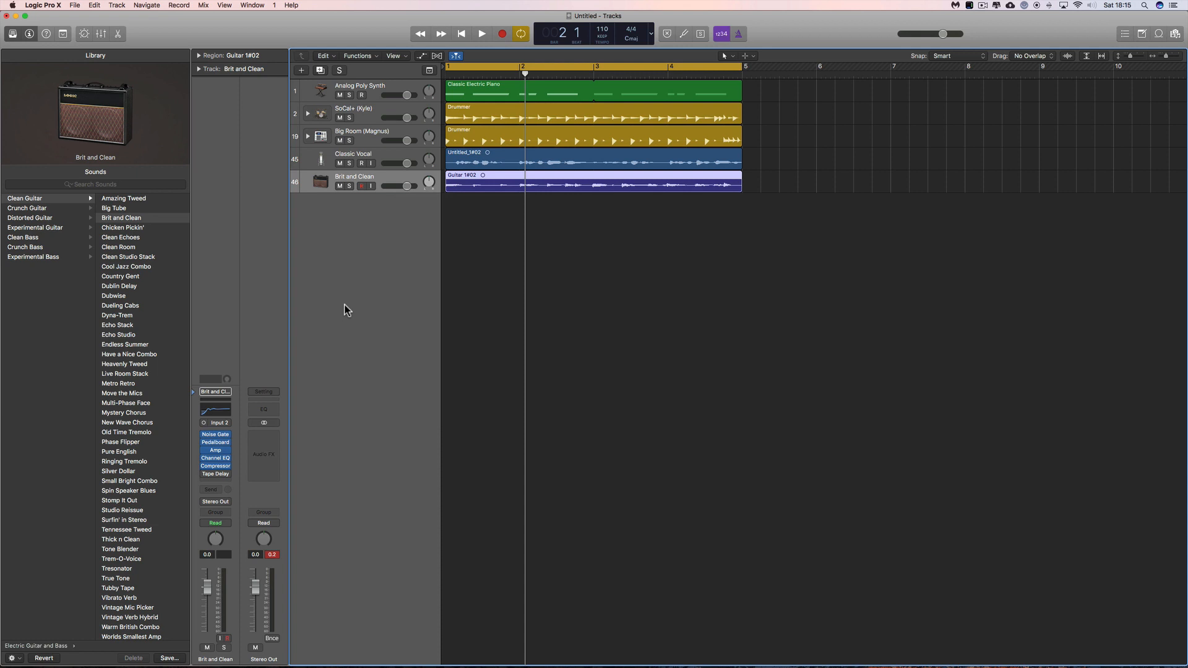
# Step: Hide the inspector with the channel strips and show it again
pyautogui.press('i')
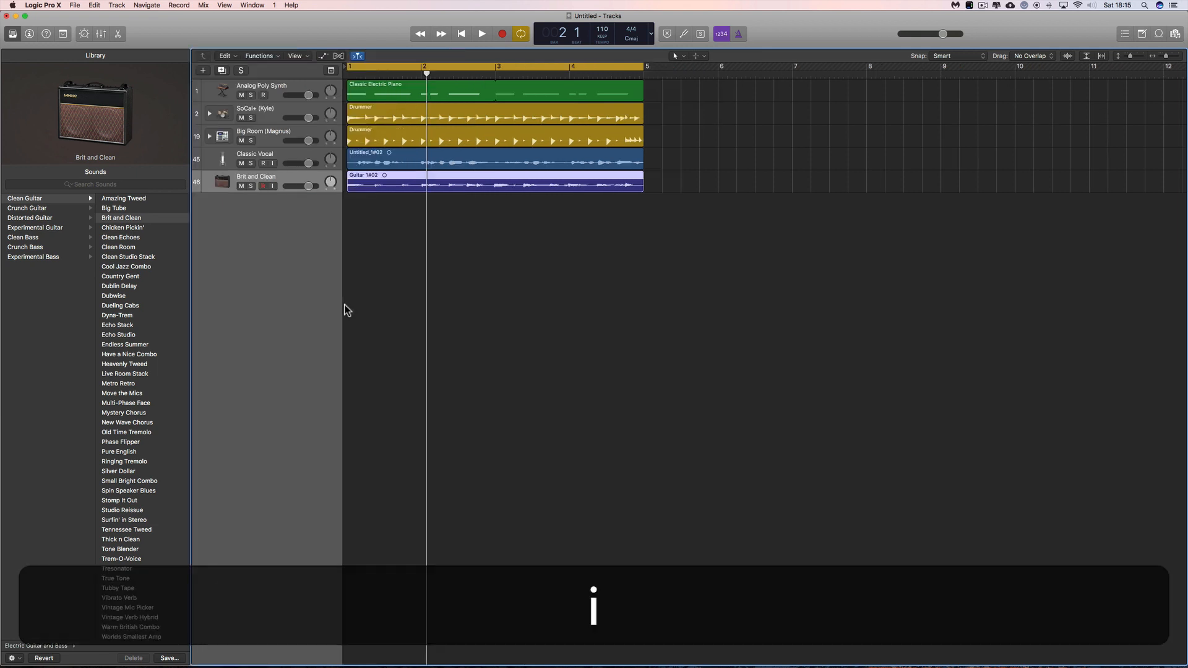
pyautogui.press('i')
pyautogui.click(28, 36)
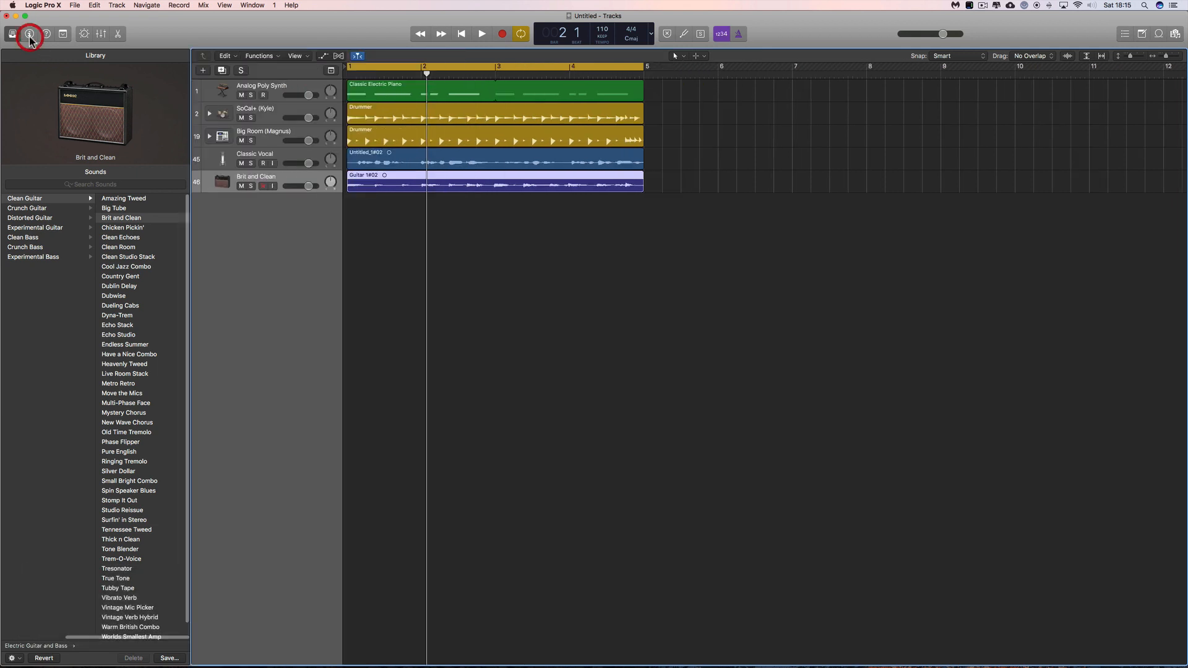
pyautogui.click(28, 35)
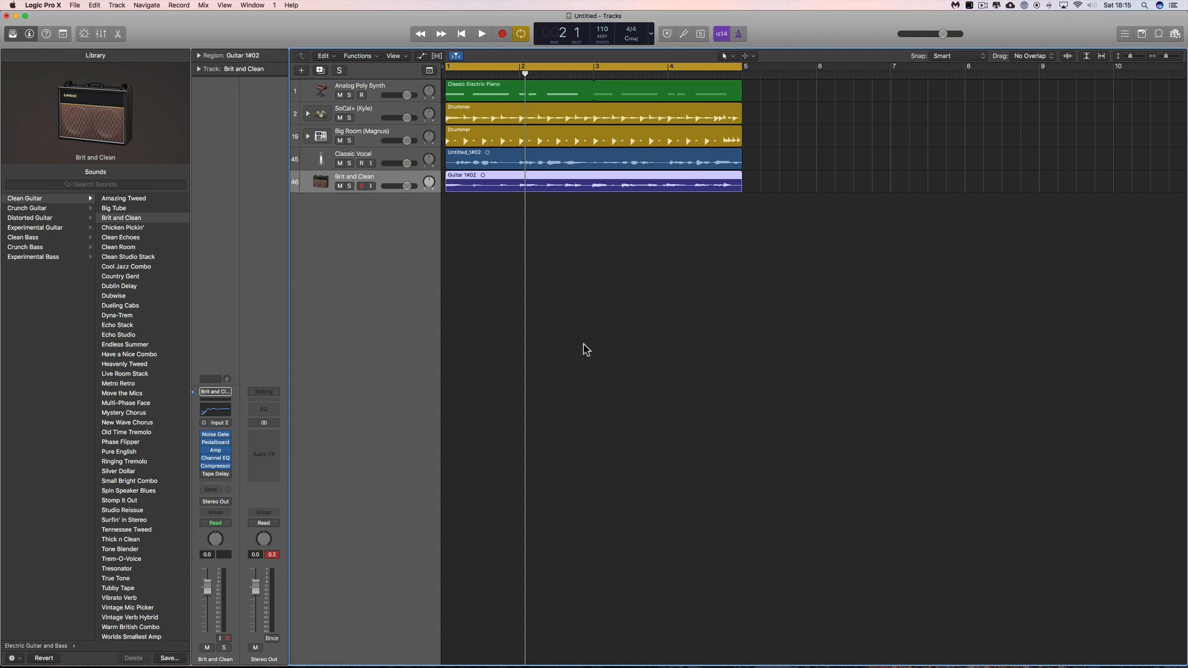
# Step: Hide the Library and show it again
pyautogui.press('y')
pyautogui.press('y')
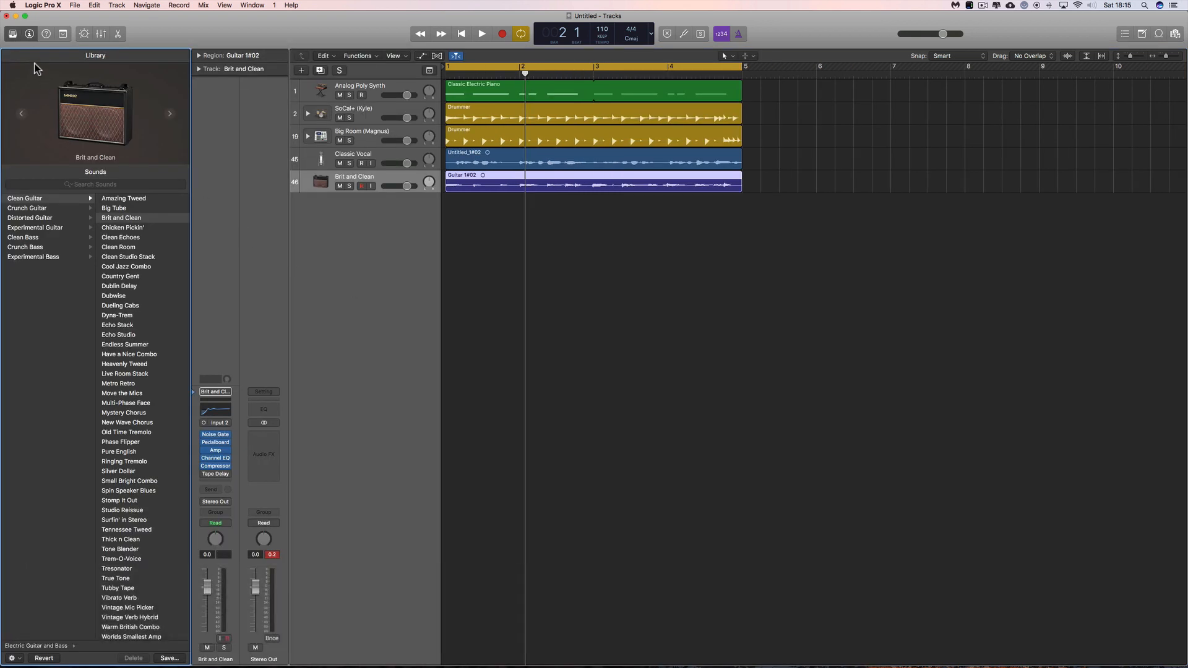
pyautogui.click(13, 34)
pyautogui.click(12, 35)
# Step: Go through all five tracks to compare their Library patches and channel strips
pyautogui.click(376, 88)
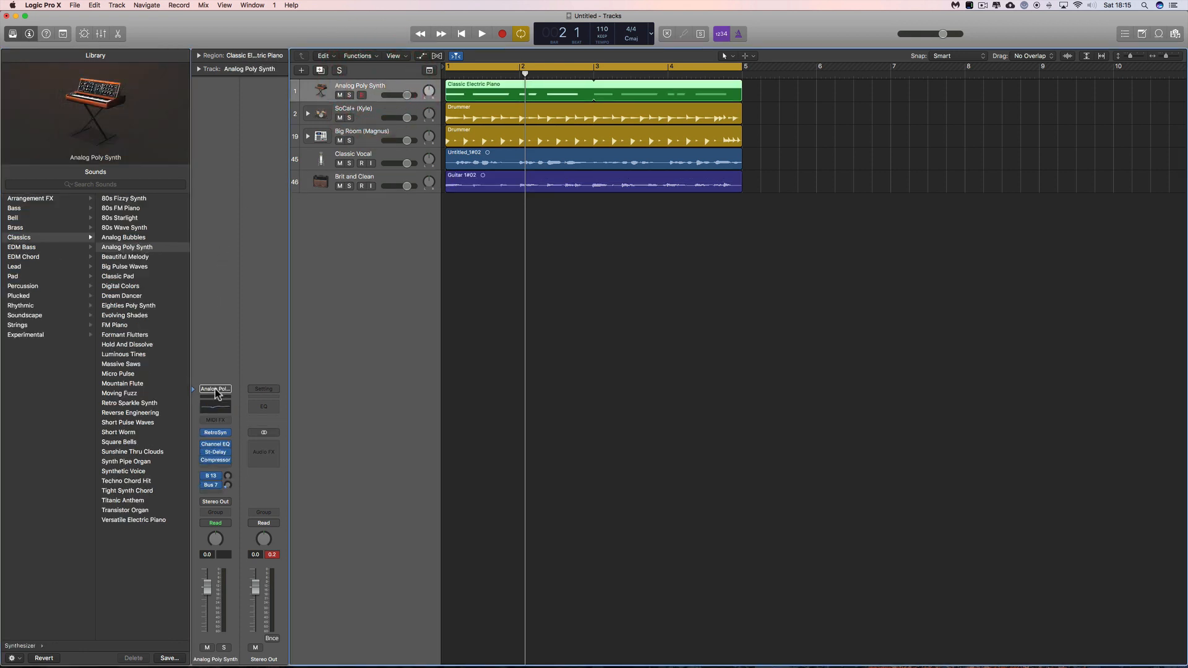
pyautogui.click(365, 111)
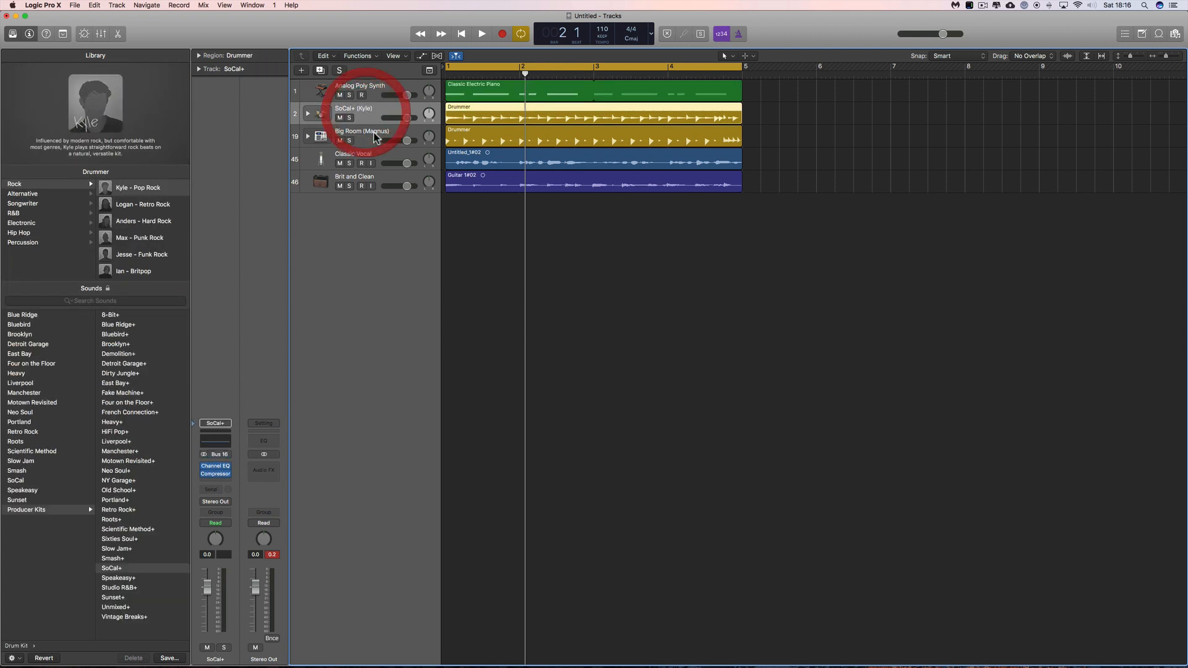
pyautogui.click(373, 137)
pyautogui.click(380, 161)
pyautogui.click(381, 175)
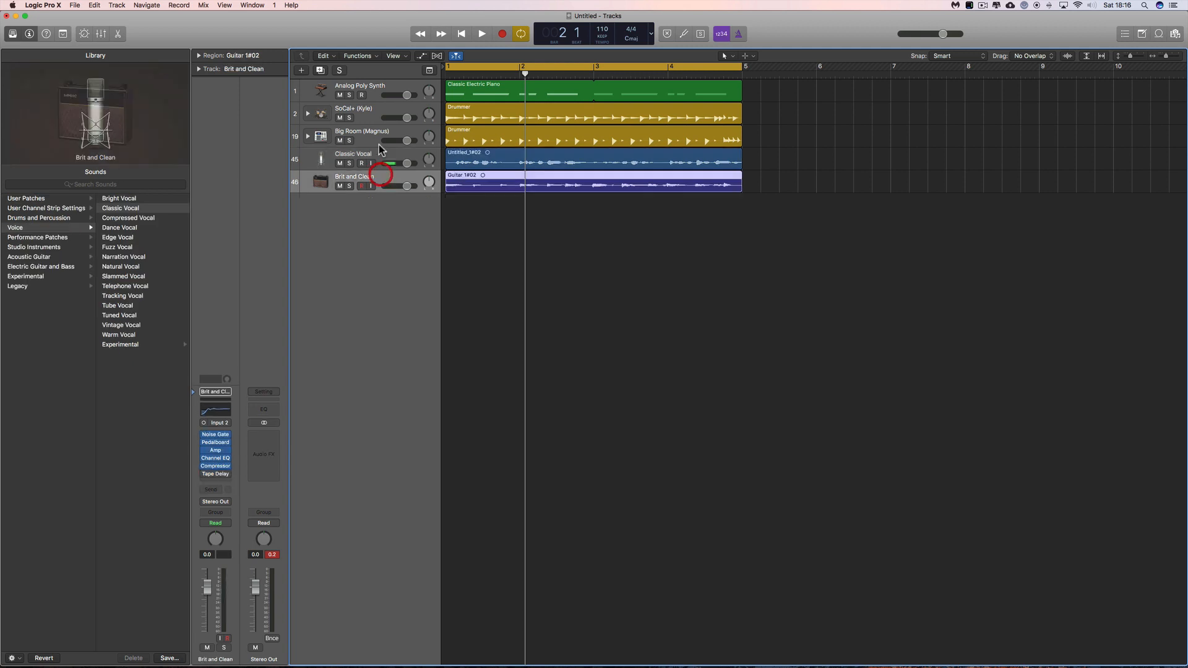
pyautogui.click(378, 145)
# Step: Examine the Library categories and channel strip plug-ins of the Analog Poly Synth track
pyautogui.click(350, 96)
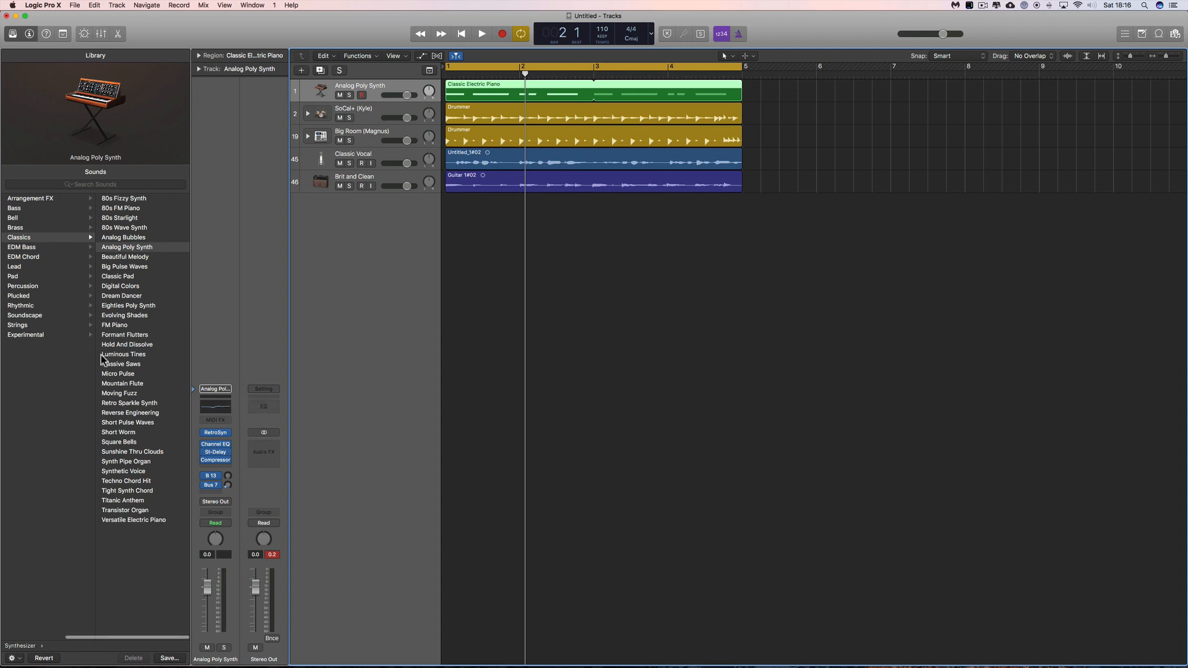
pyautogui.hscroll(-5, 73, 325)
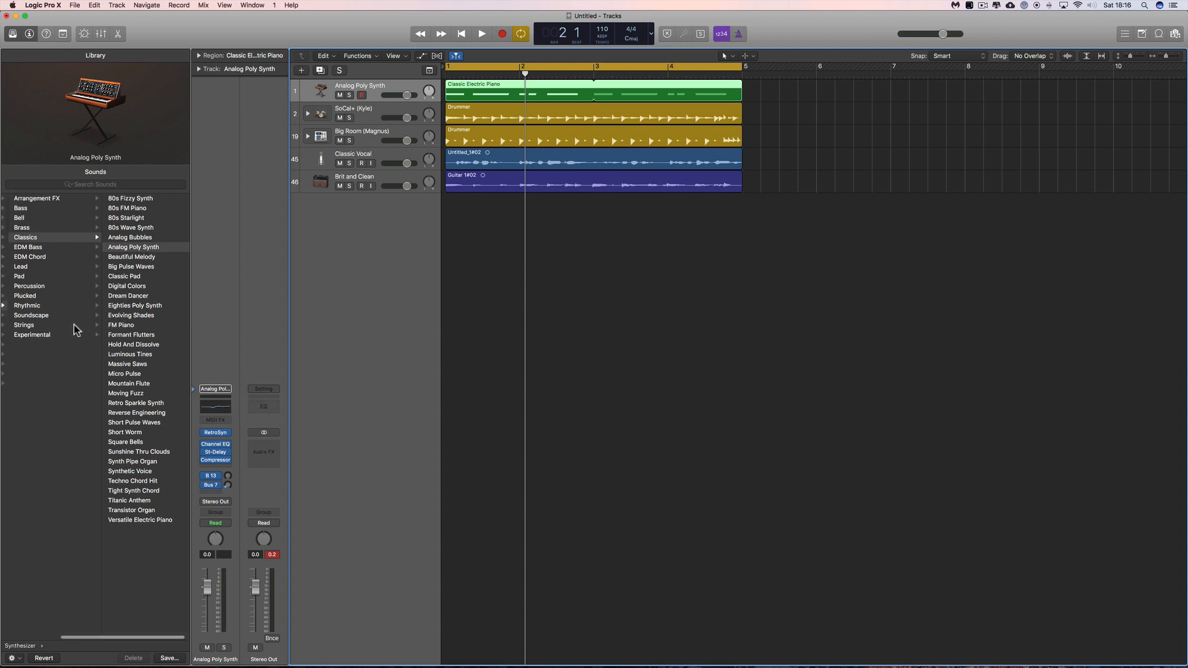
pyautogui.hscroll(5, 81, 331)
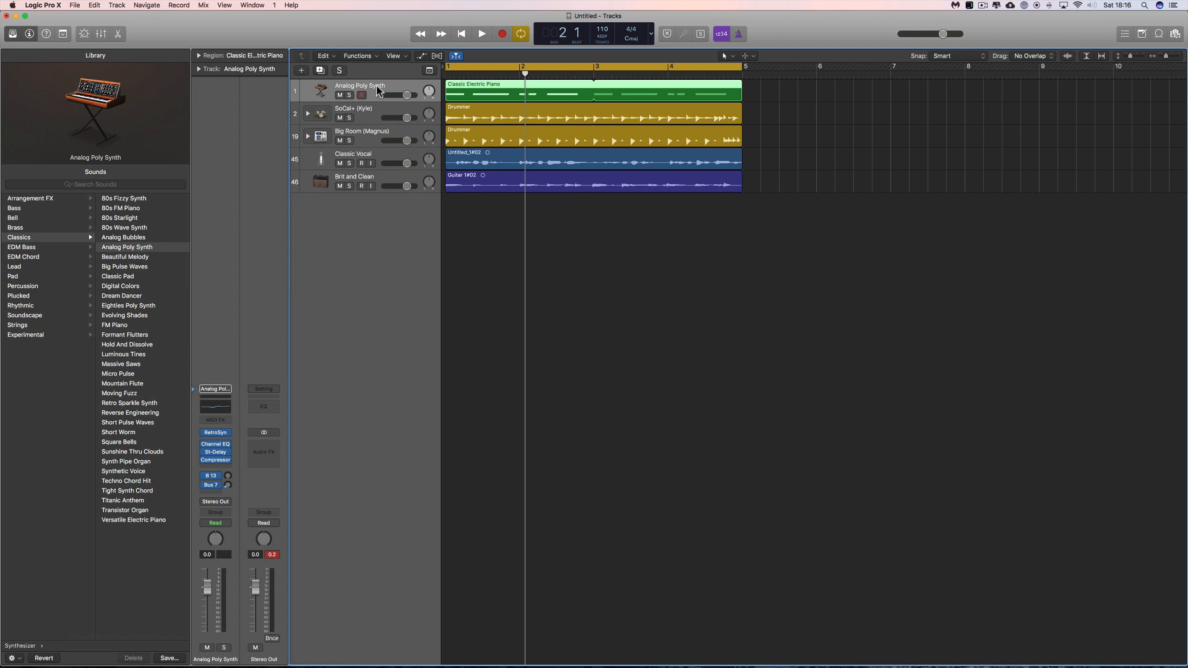
pyautogui.moveTo(230, 433)
pyautogui.hscroll(-1, 350, 495)
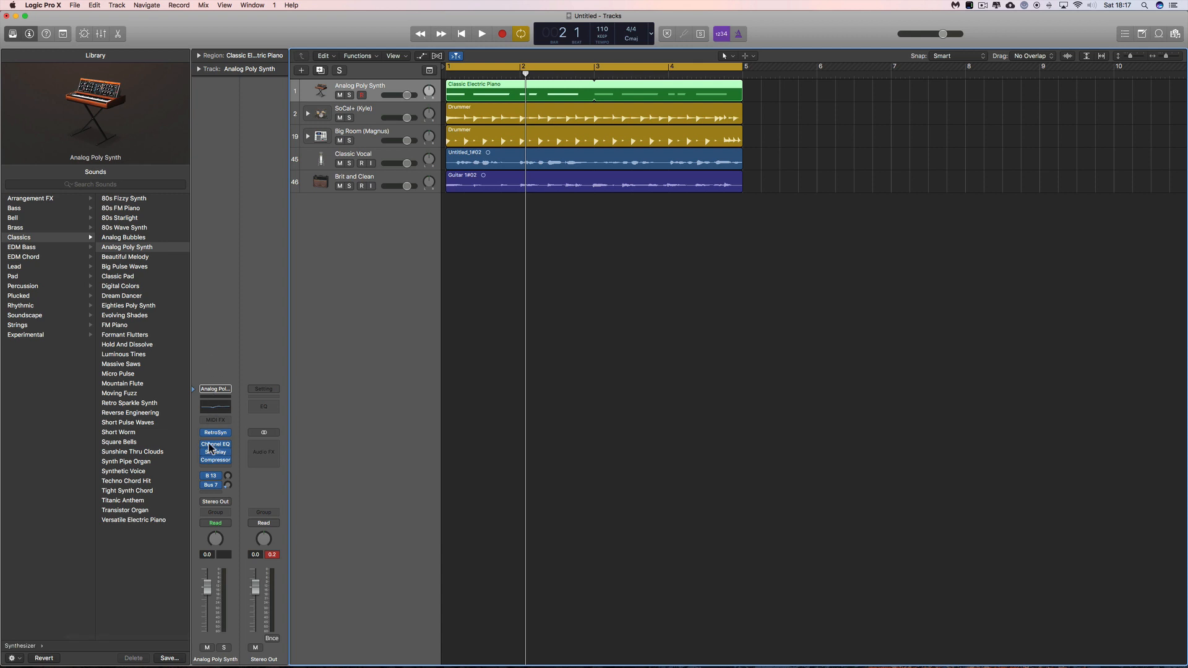
pyautogui.moveTo(219, 438)
# Step: Compare the patches of the SoCal+, Big Room, Classic Vocal and Brit and Clean tracks, browsing Acoustic Guitar, Studio Instruments and Voice sounds for the vocal
pyautogui.click(368, 115)
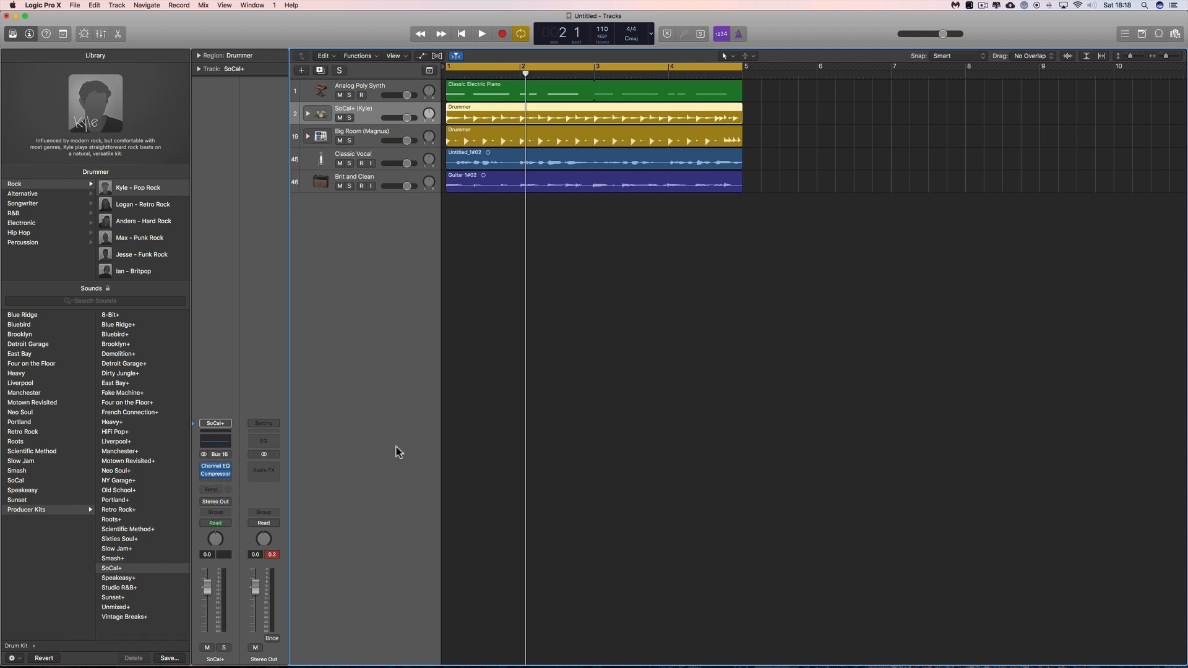
pyautogui.click(364, 132)
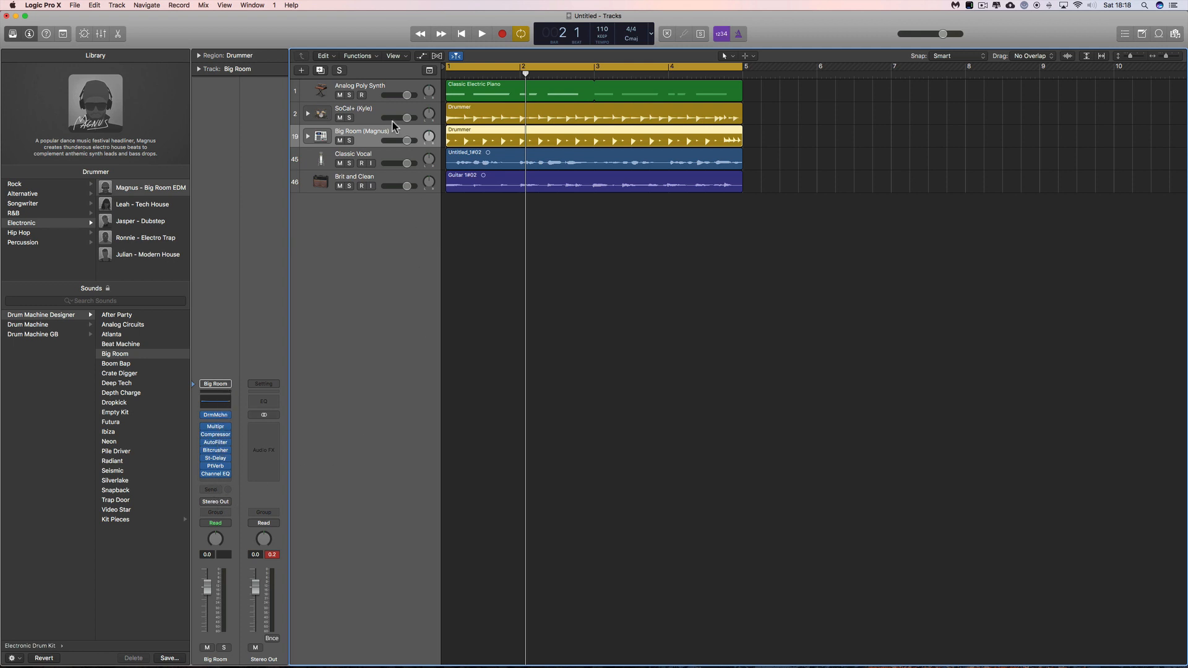
pyautogui.click(389, 154)
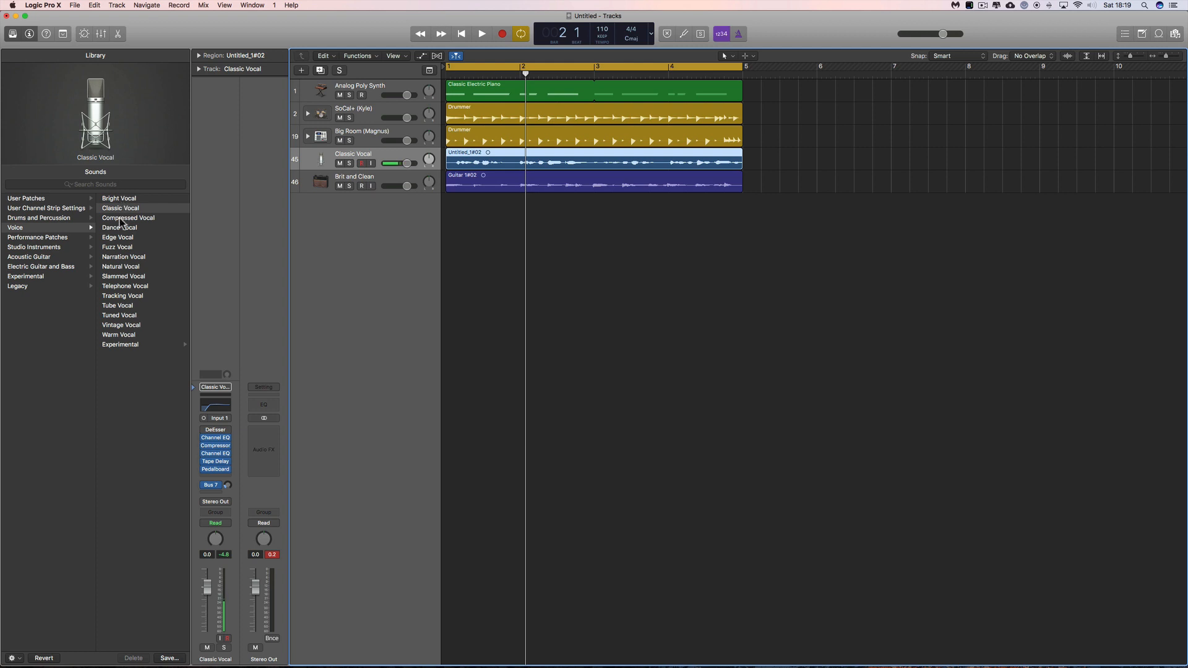
pyautogui.click(41, 258)
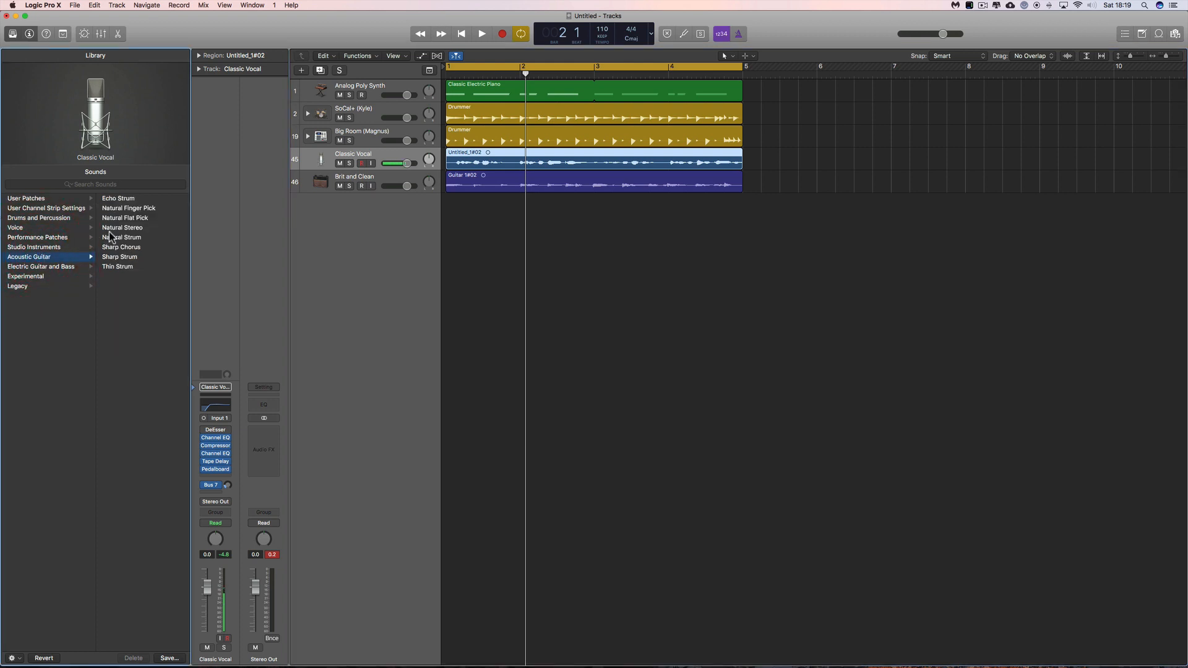
pyautogui.click(55, 247)
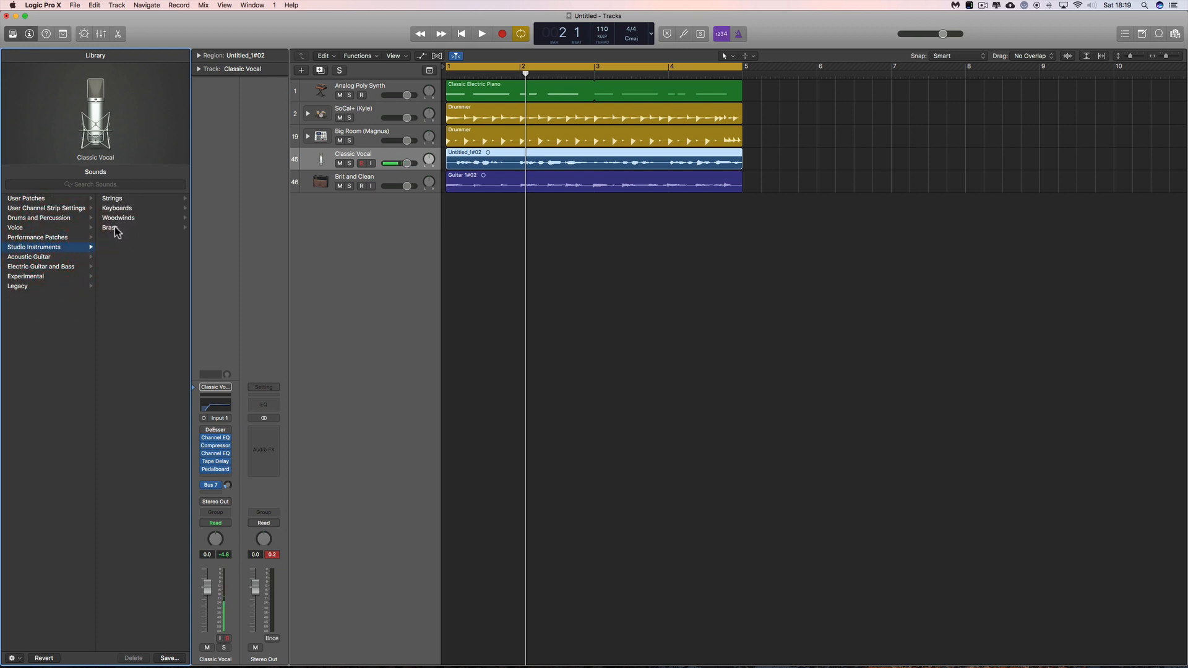
pyautogui.click(24, 228)
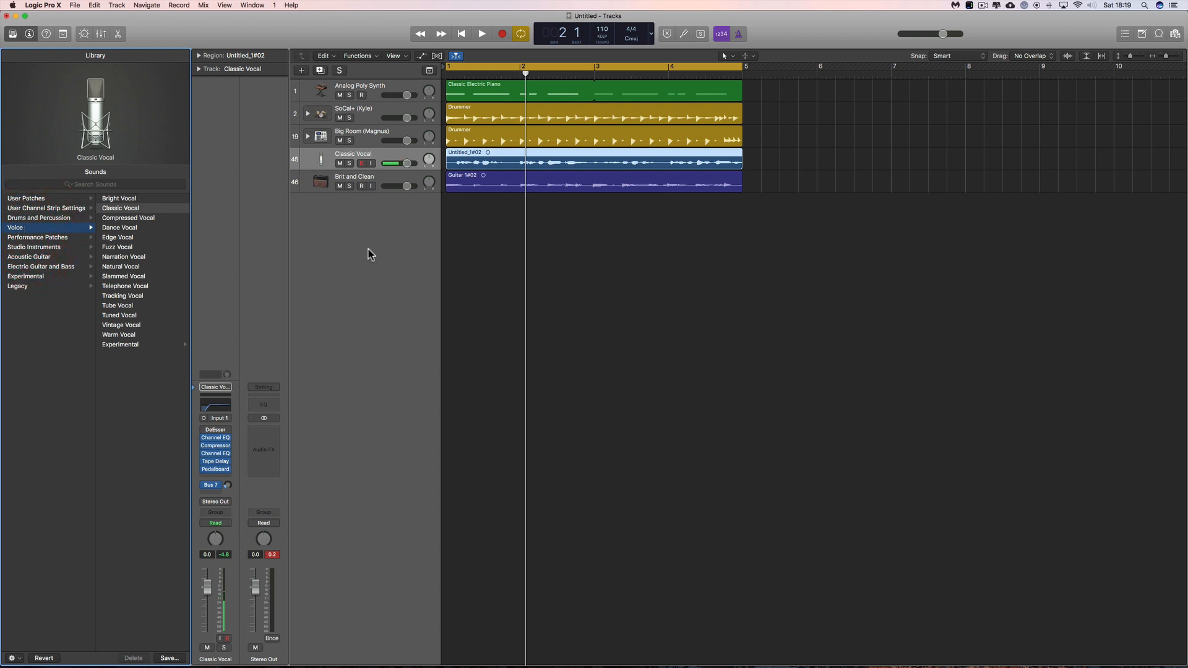
pyautogui.click(388, 180)
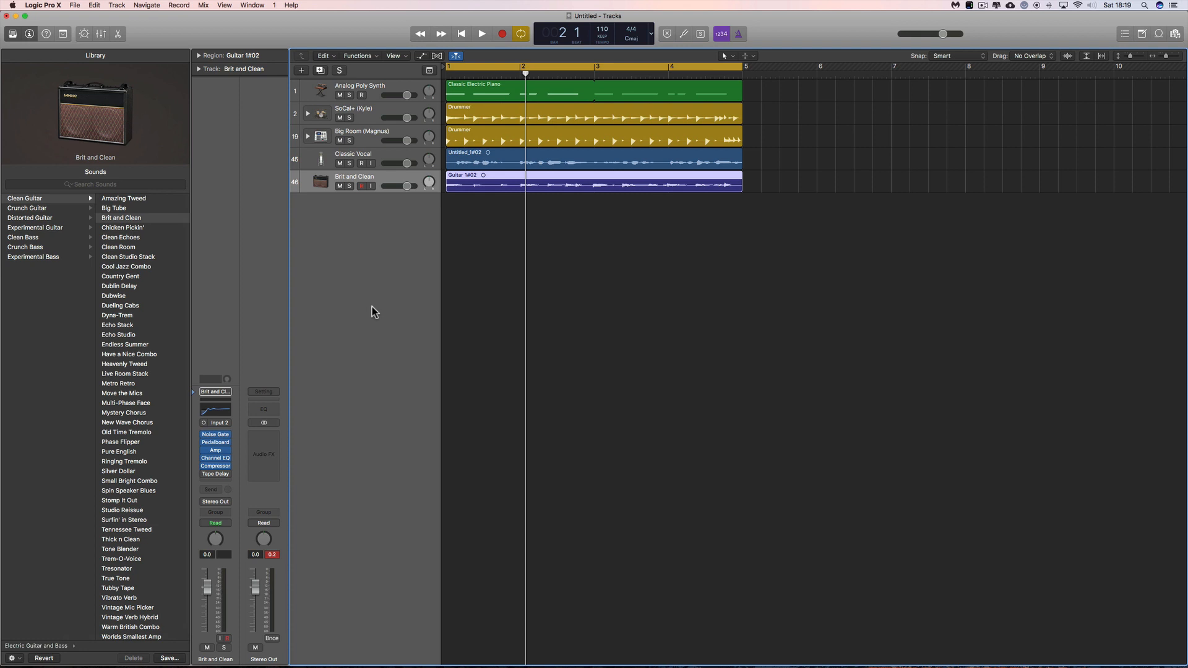
# Step: Examine the channel strip setting options of the Analog Poly Synth track, including the Legacy presets, without changing the setting
pyautogui.click(368, 87)
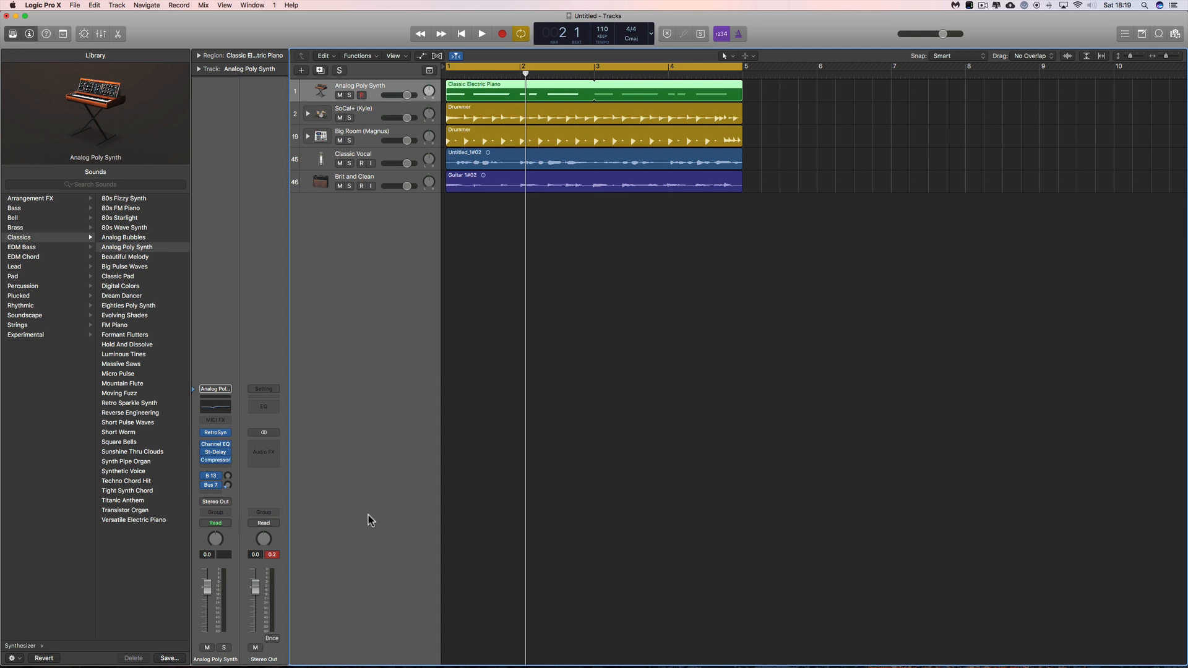
pyautogui.click(221, 389)
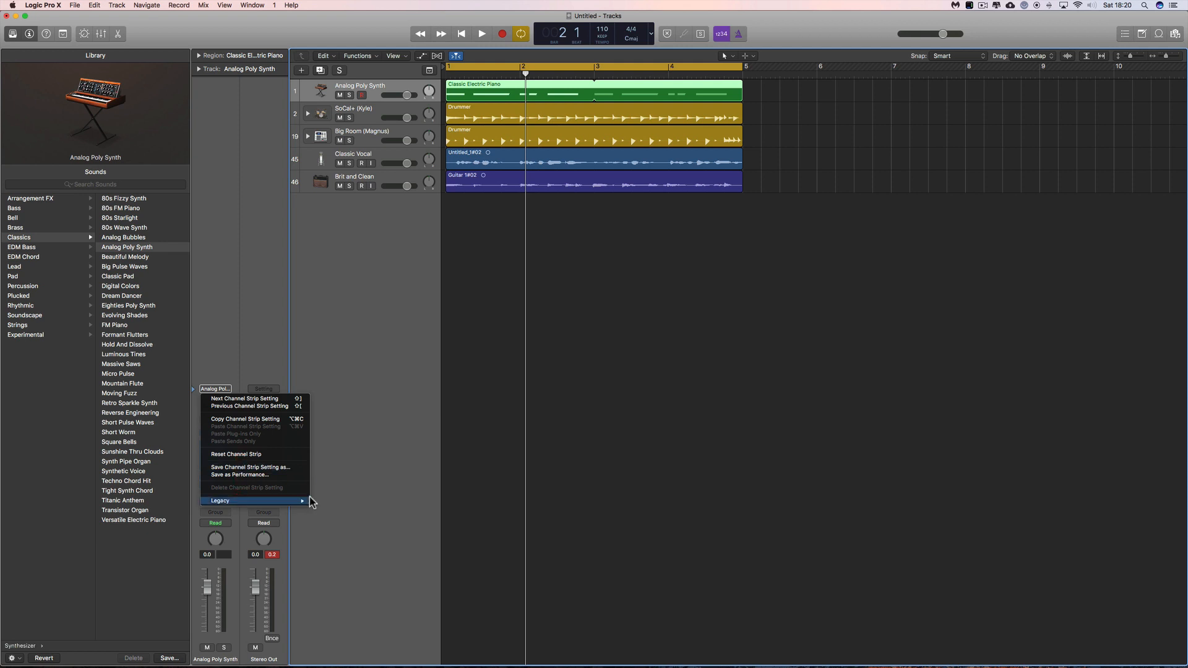
pyautogui.moveTo(311, 501)
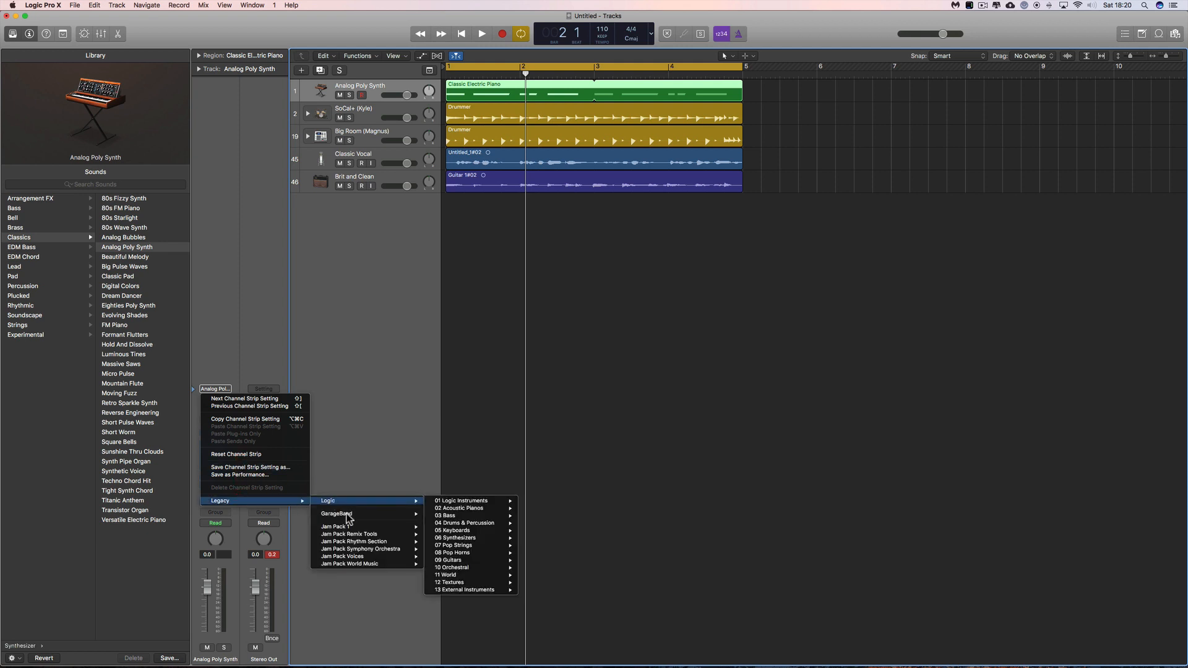
pyautogui.click(362, 394)
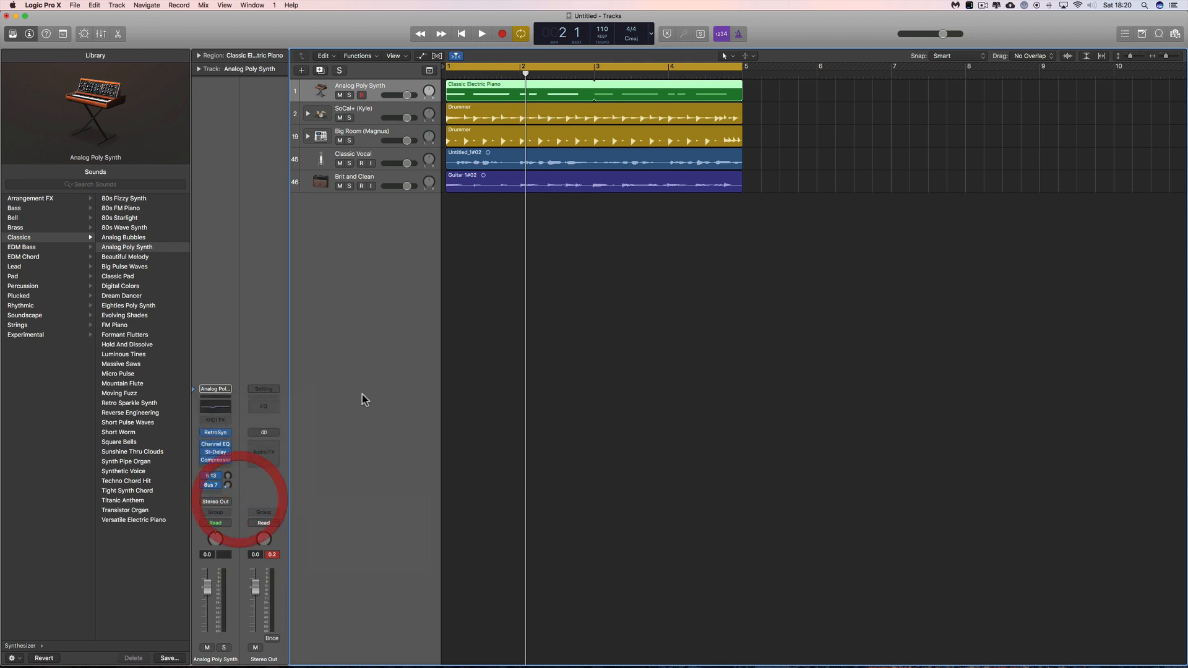
pyautogui.click(231, 393)
pyautogui.click(350, 426)
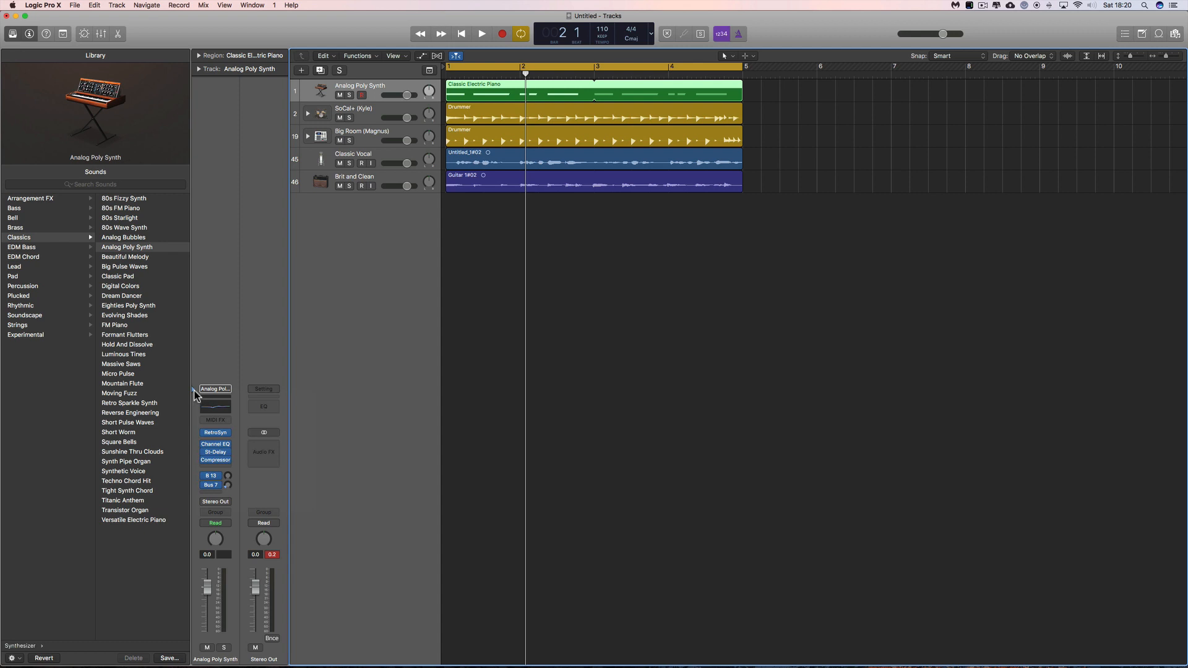
# Step: Insert the Arpeggiator MIDI effect on the Analog Poly Synth track and close its plug-in window
pyautogui.hscroll(1, 359, 134)
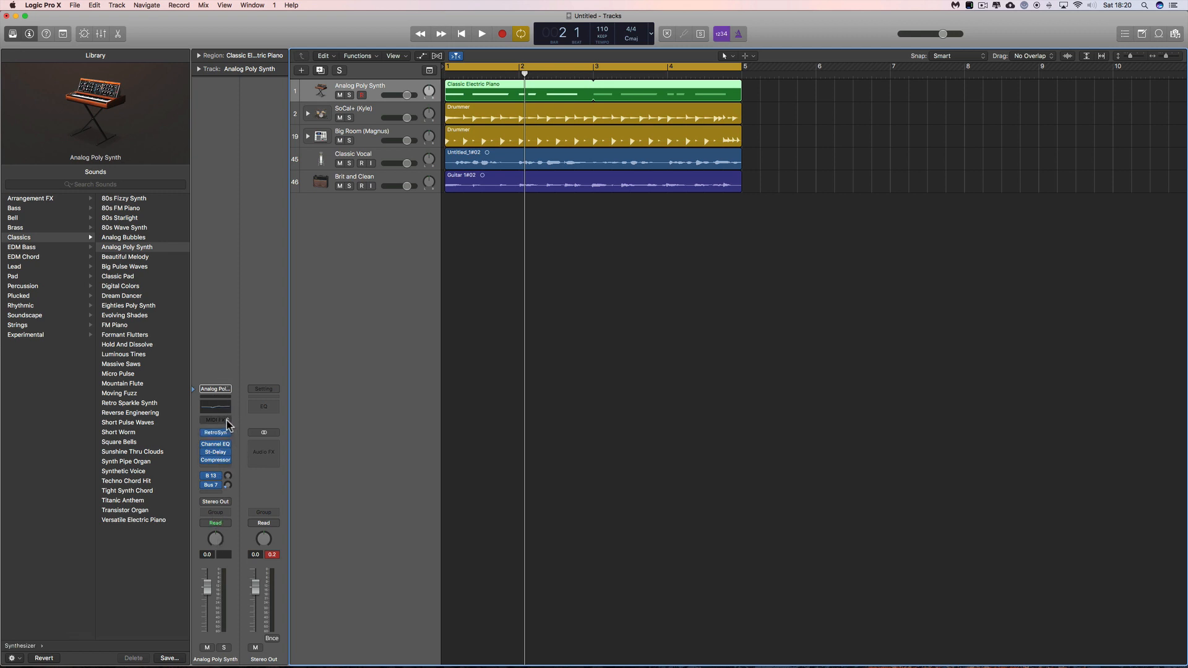
pyautogui.moveTo(229, 438)
pyautogui.click(223, 419)
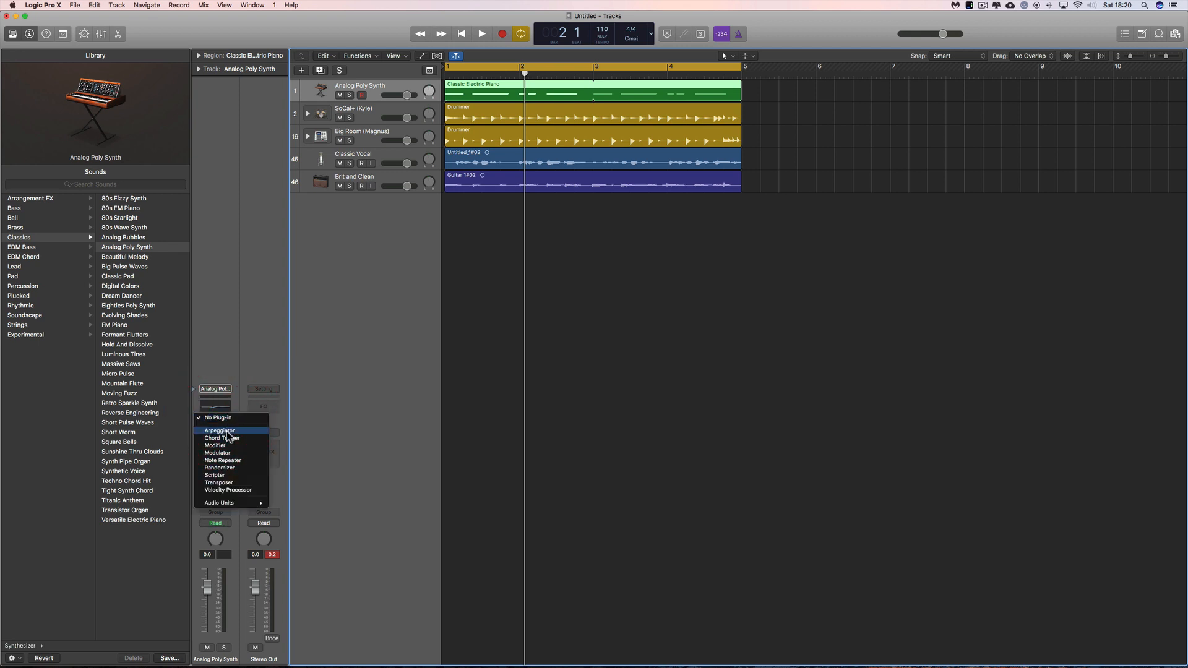
pyautogui.click(227, 432)
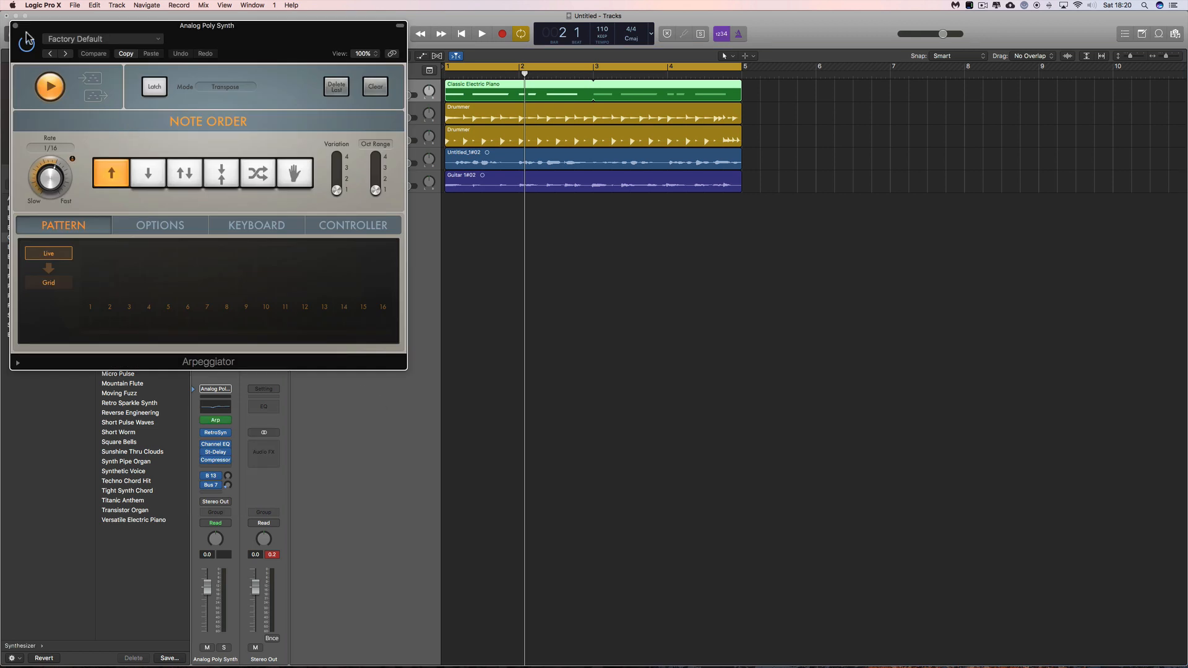
pyautogui.click(15, 27)
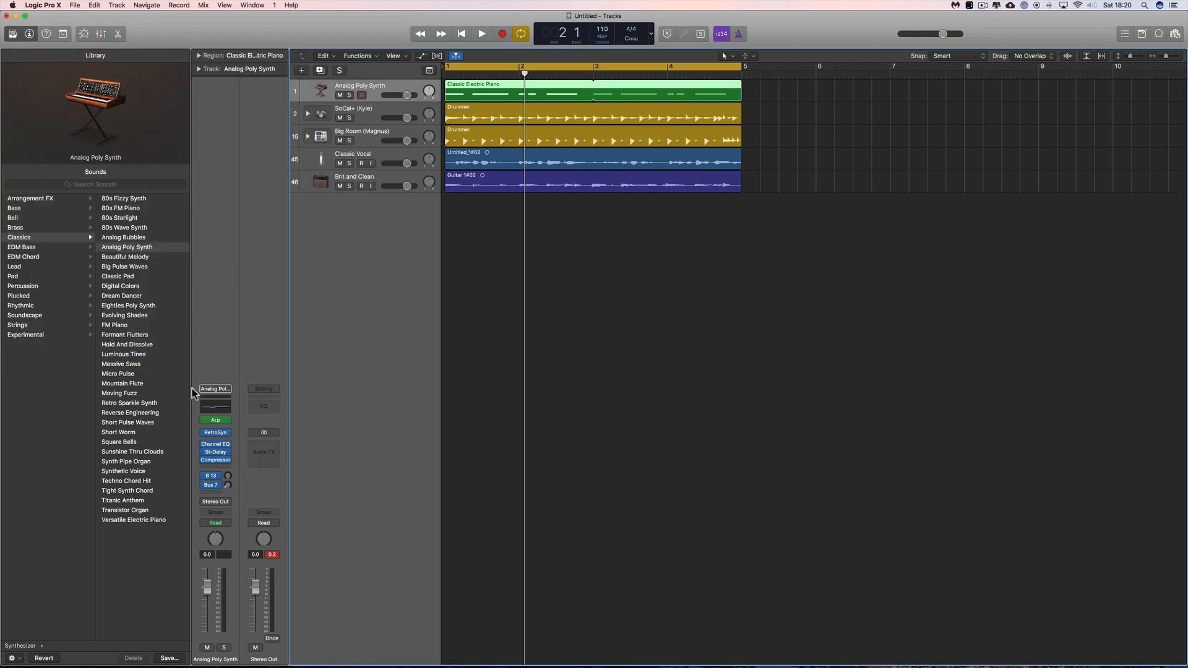
# Step: View the Arpeggiator presets in the Library, and replace the Arpeggiator with the Modulator to compare its Library presets
pyautogui.click(193, 419)
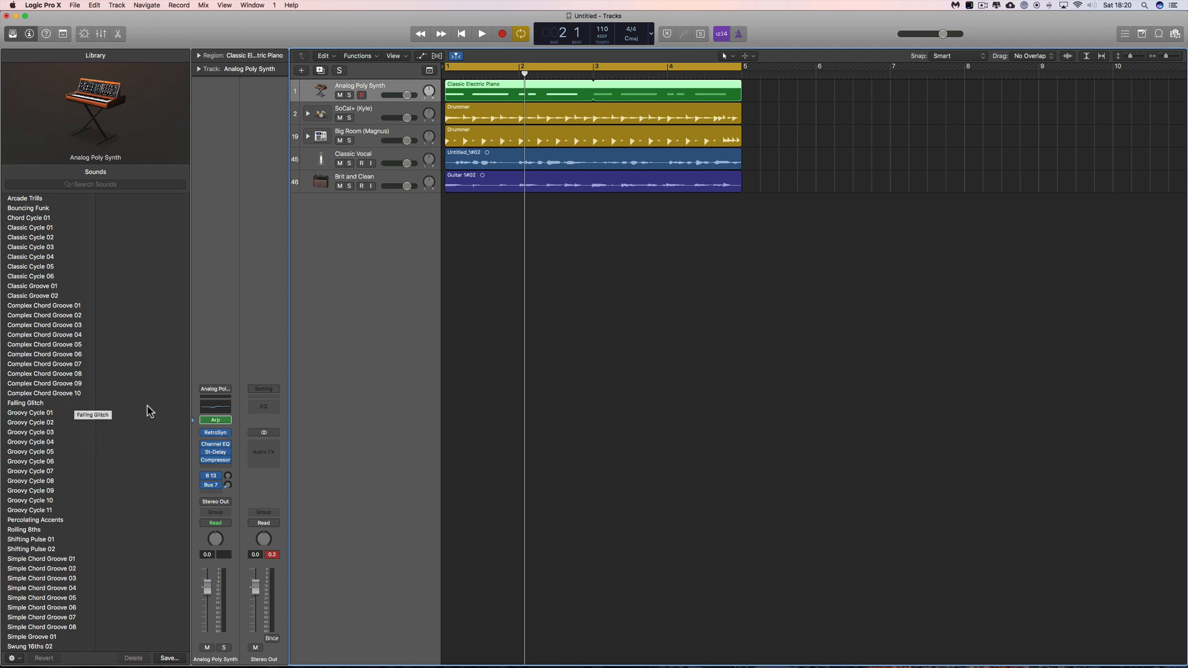
pyautogui.click(226, 420)
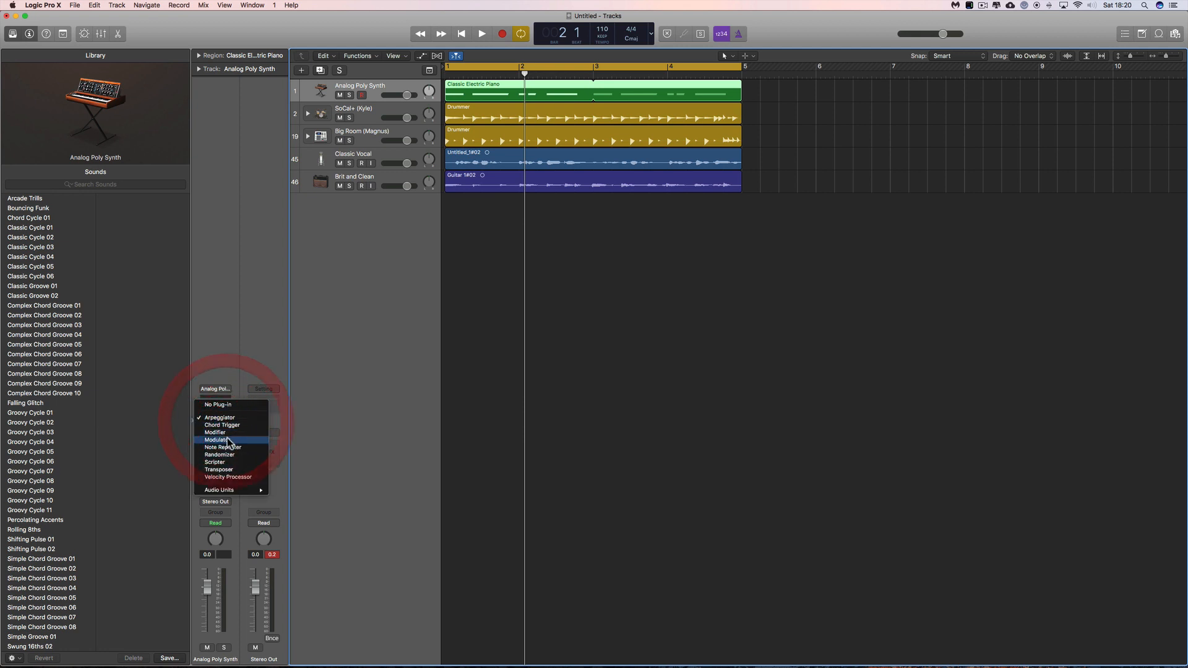
pyautogui.click(227, 439)
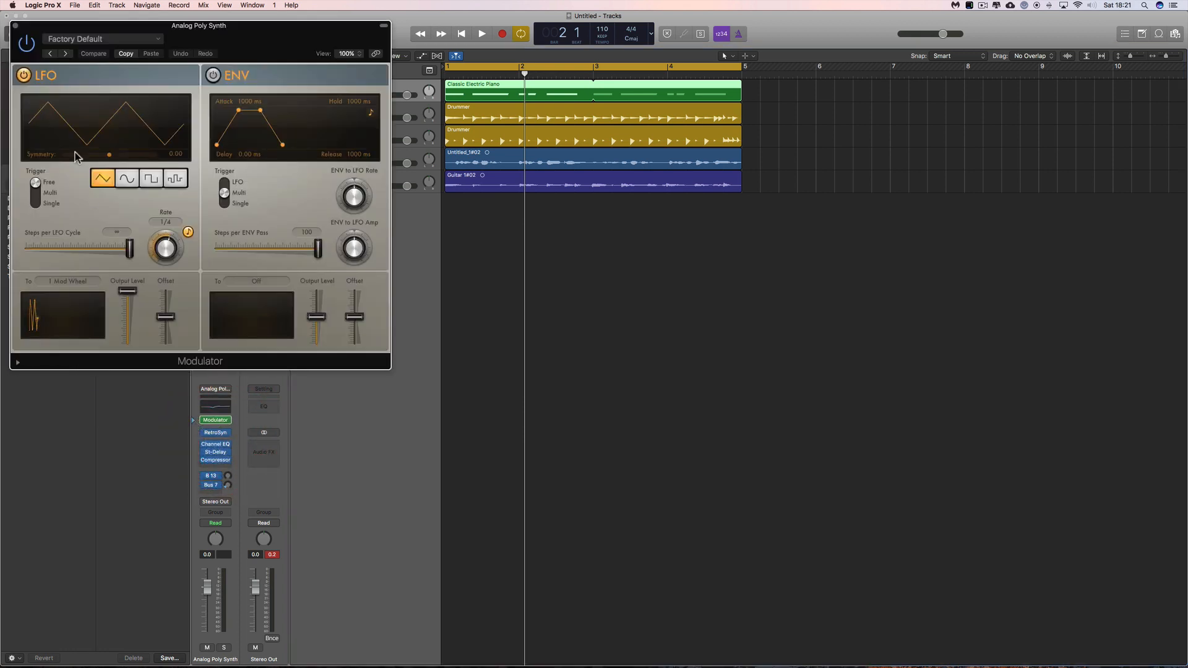
pyautogui.click(15, 26)
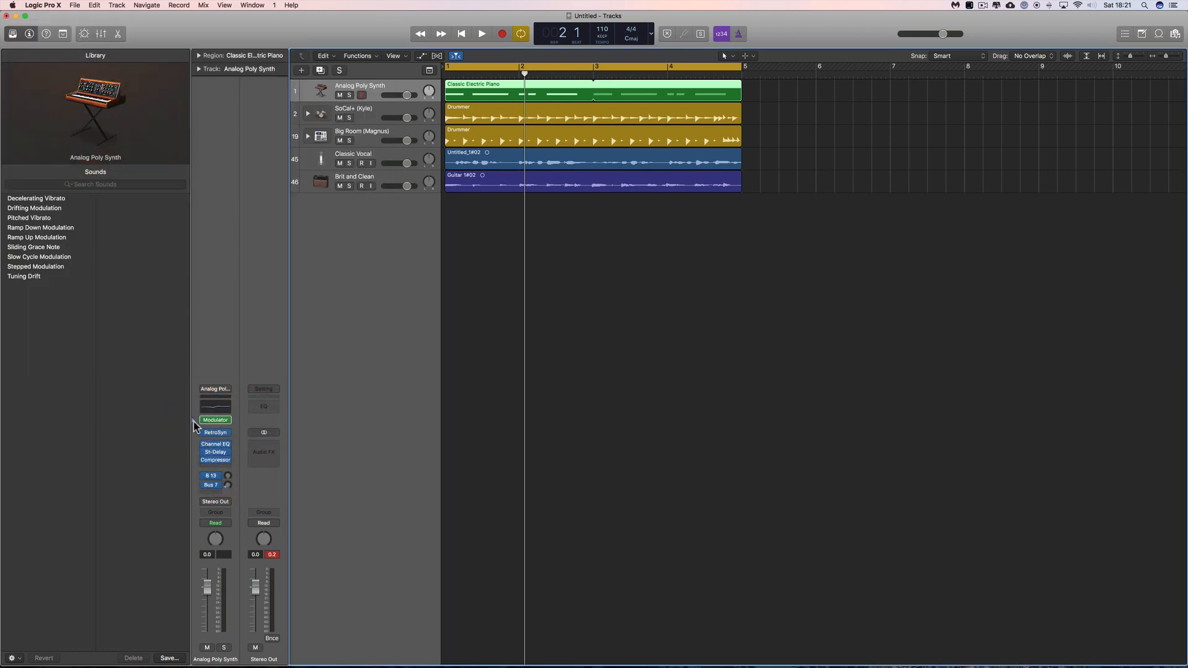
pyautogui.click(195, 397)
pyautogui.click(194, 421)
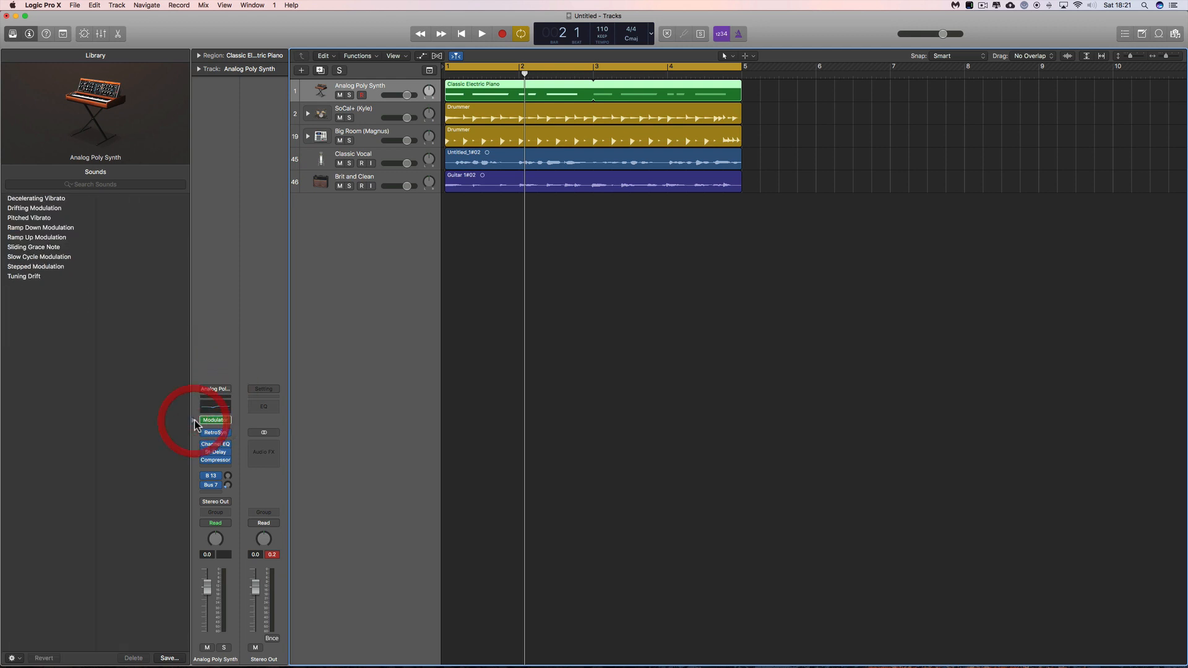
# Step: Switch the Analog Poly Synth's MIDI effect back to the Arpeggiator, close its window and show its Library presets
pyautogui.click(228, 421)
pyautogui.click(227, 397)
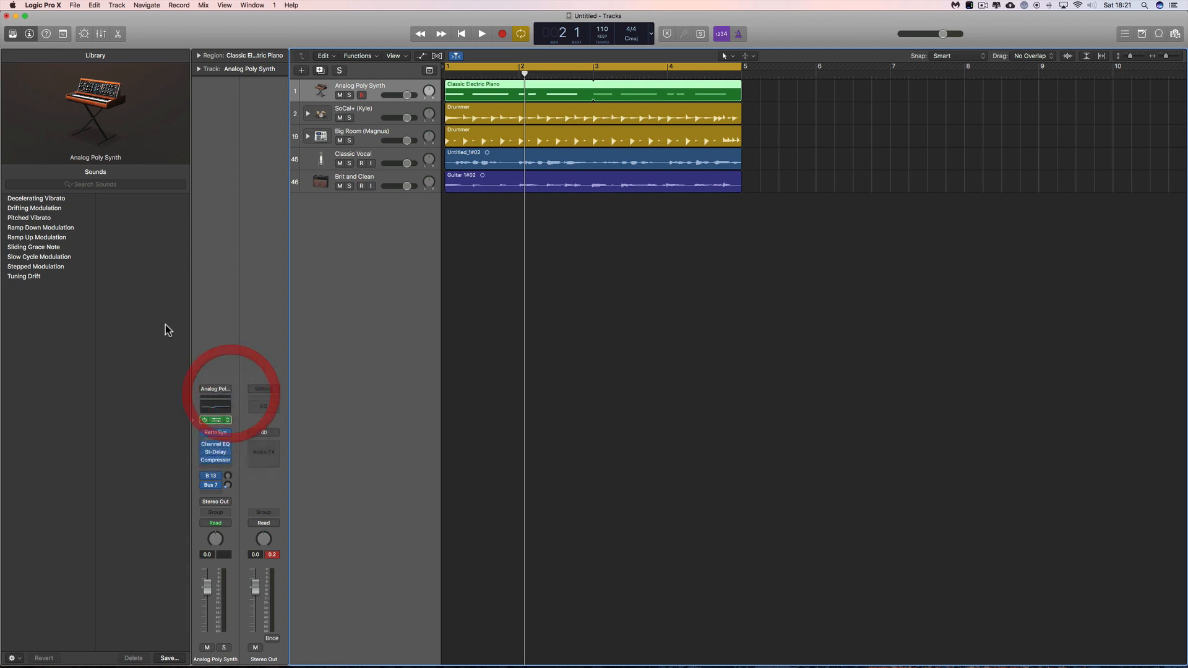
pyautogui.click(15, 26)
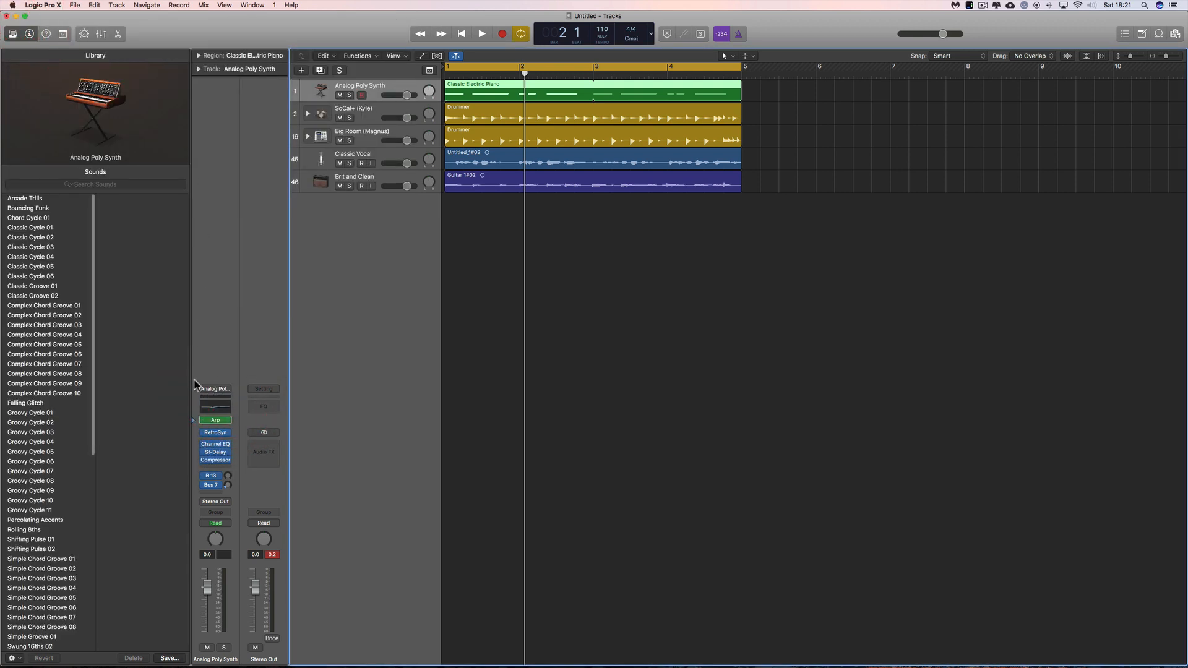
pyautogui.click(193, 391)
pyautogui.click(194, 418)
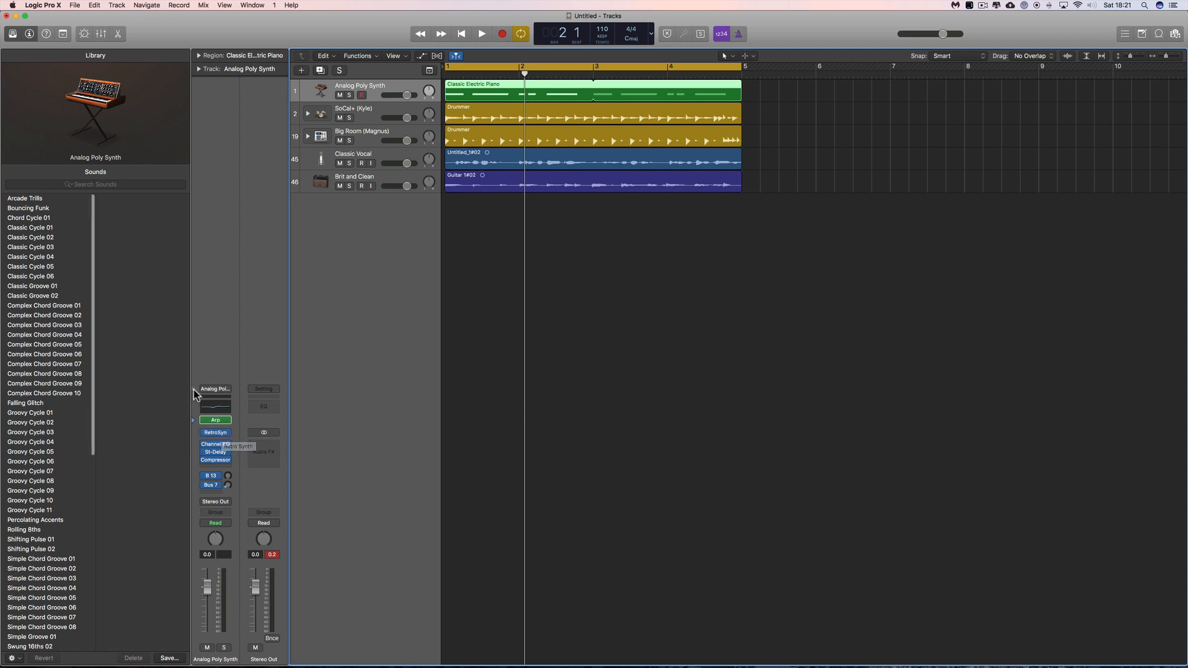
# Step: Compare the Library's Analog Poly Synth patches with the Retro Synth presets, browsing the 01 Synth Leads category
pyautogui.click(215, 390)
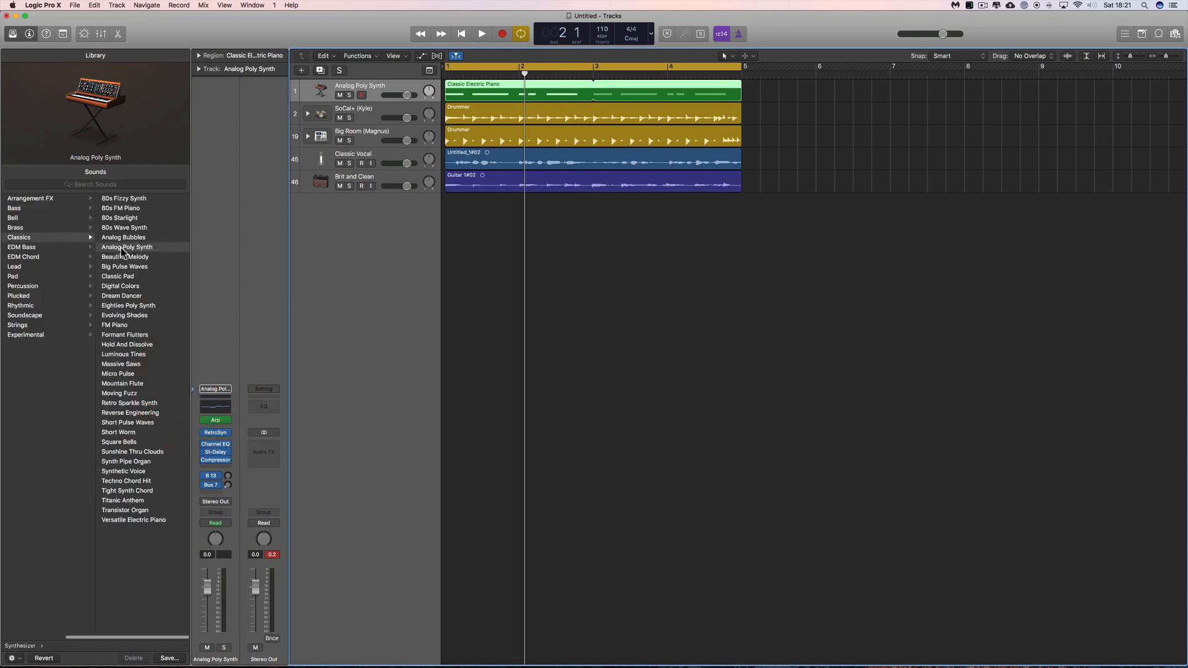
pyautogui.click(195, 435)
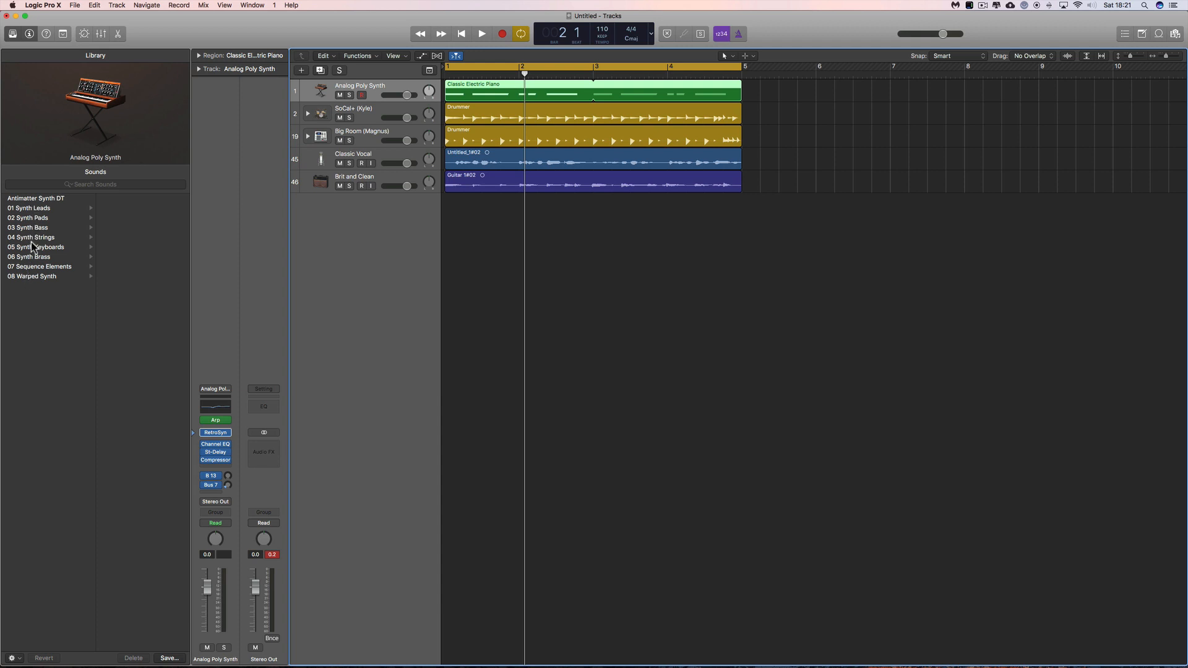
pyautogui.click(32, 208)
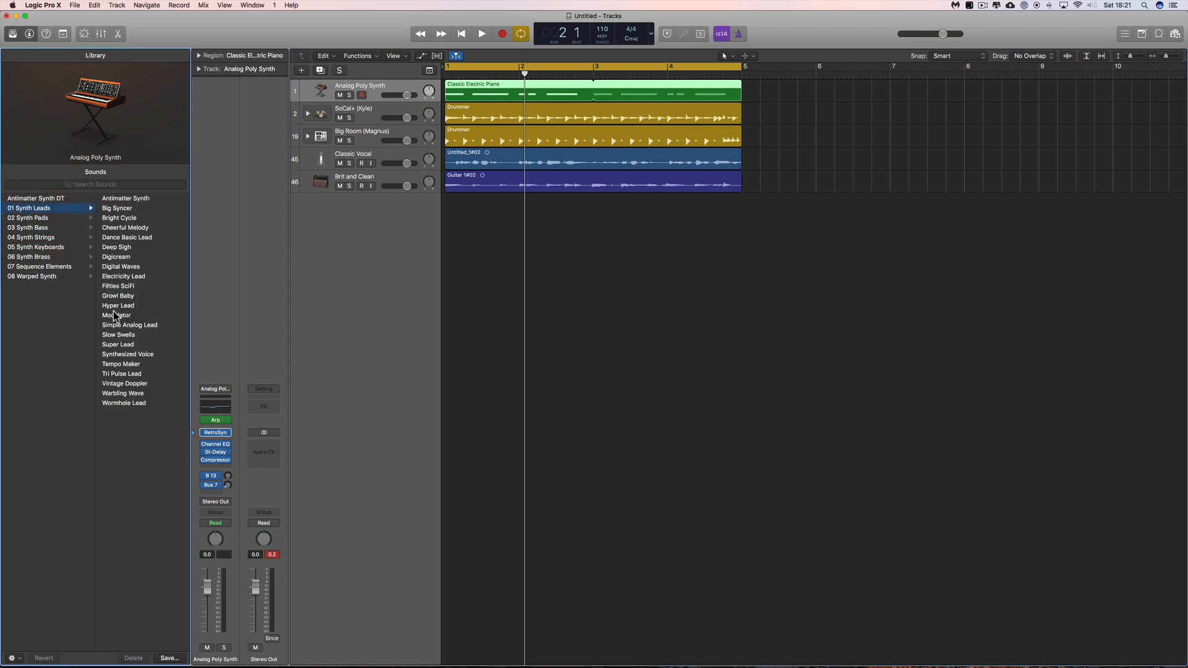
pyautogui.moveTo(217, 435)
# Step: Examine the Library presets of the synth's audio effects, browsing the Channel EQ's 02 Keyboards and 04 Horns categories
pyautogui.click(193, 444)
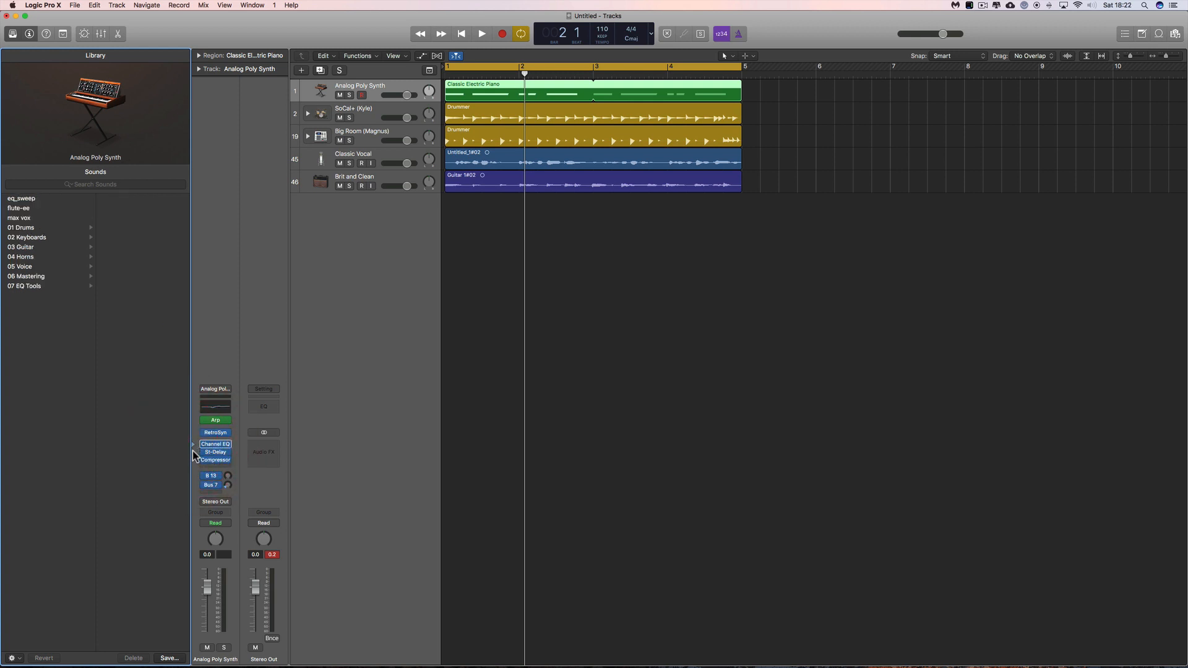
pyautogui.click(193, 453)
pyautogui.click(193, 459)
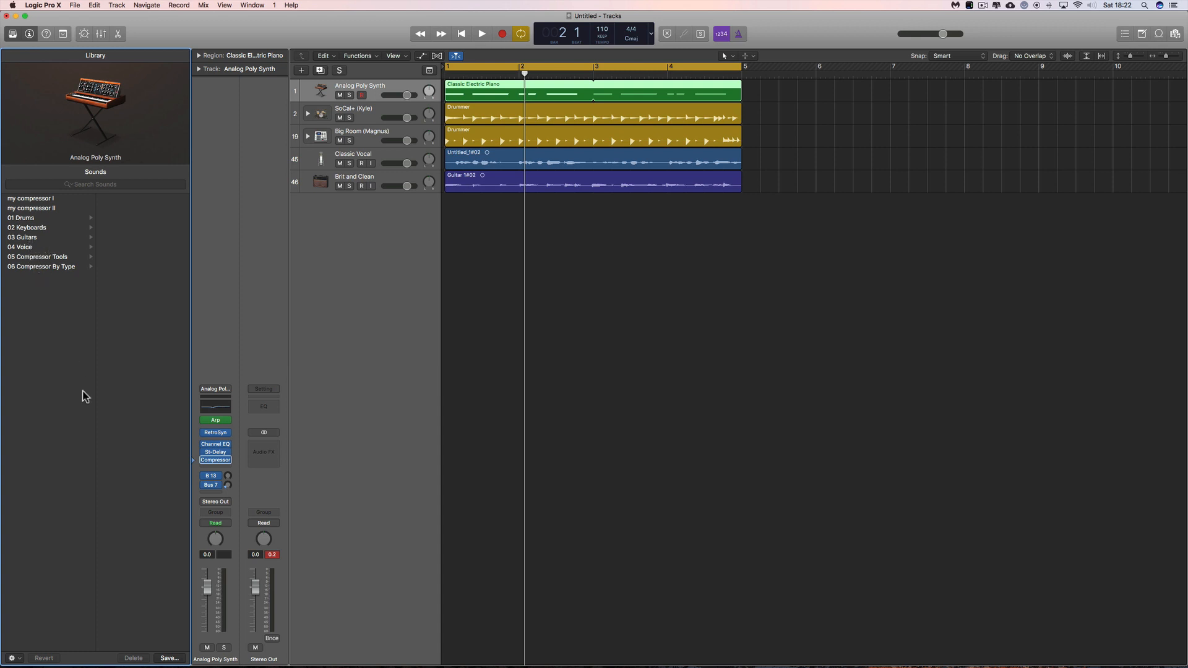
pyautogui.click(194, 444)
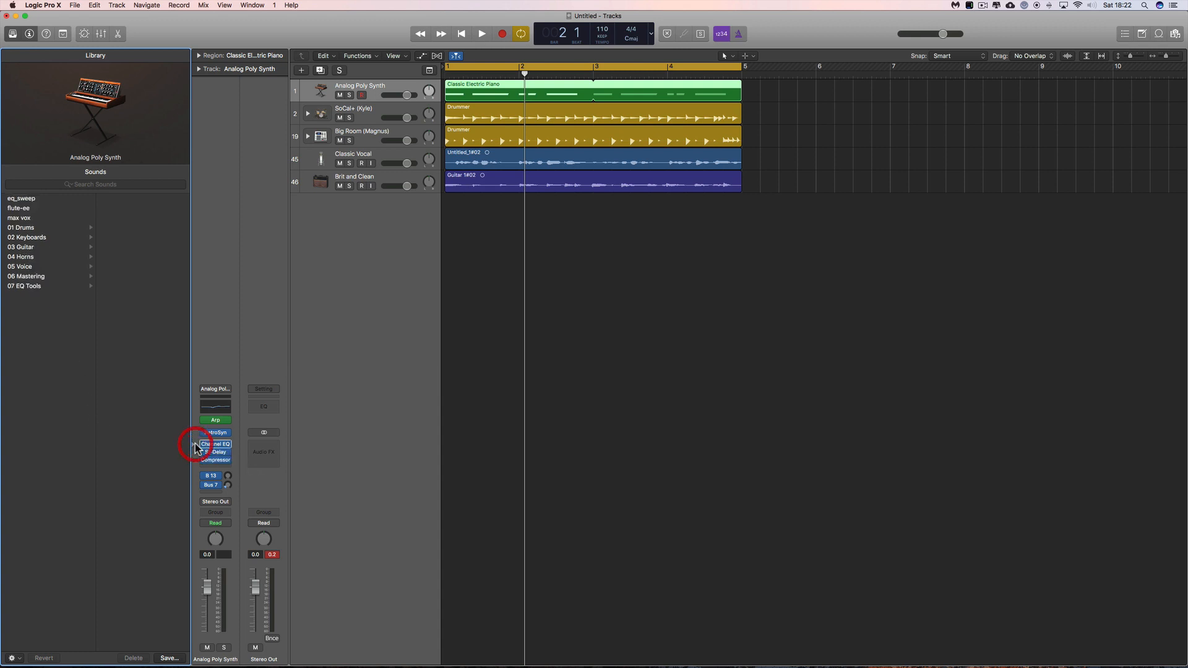
pyautogui.moveTo(224, 448)
pyautogui.click(34, 238)
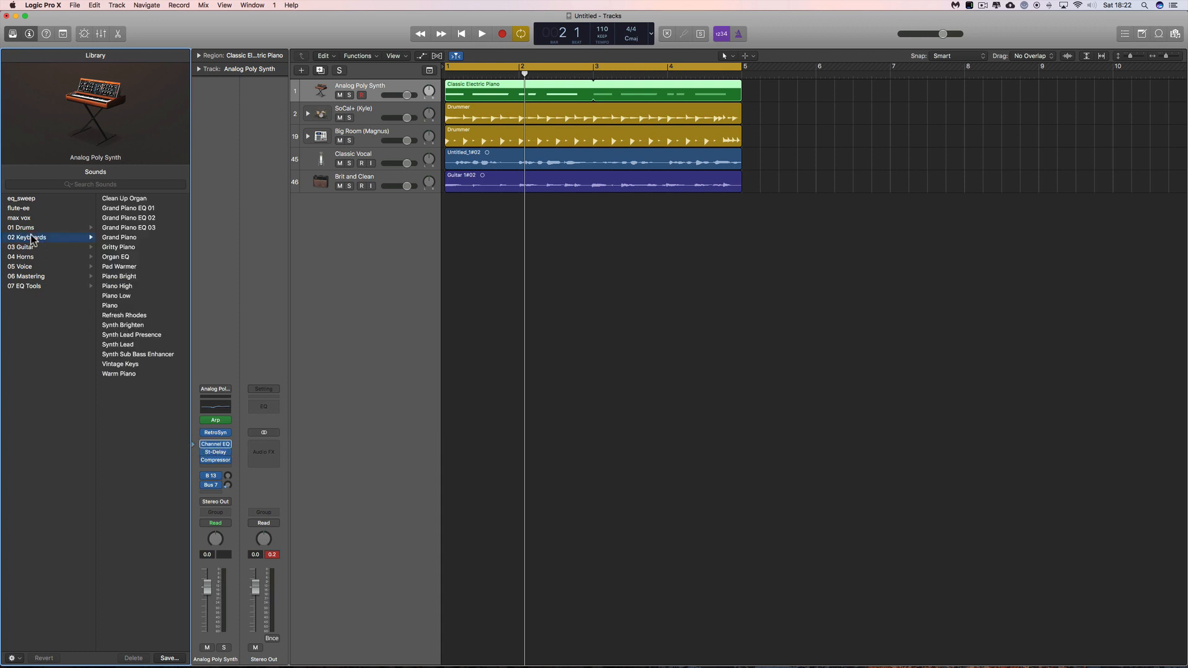
pyautogui.click(30, 258)
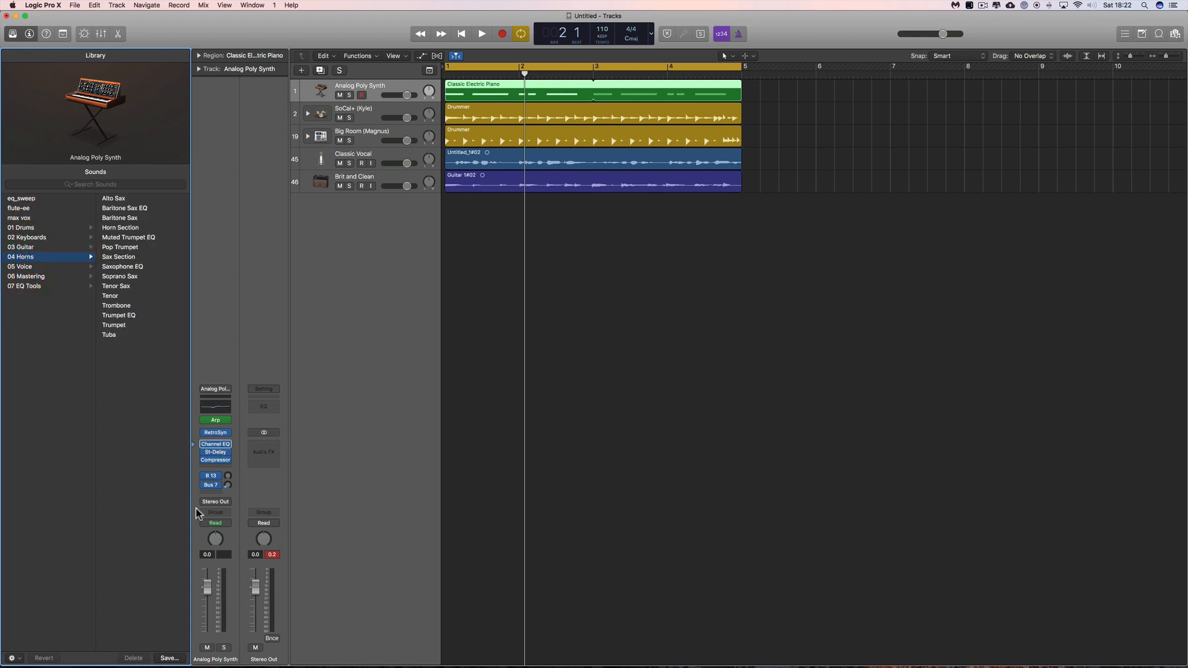
# Step: View the Stereo Delay presets and the Compressor's 03 Guitars and 04 Voice presets, and return the Library to the track's patches
pyautogui.click(207, 453)
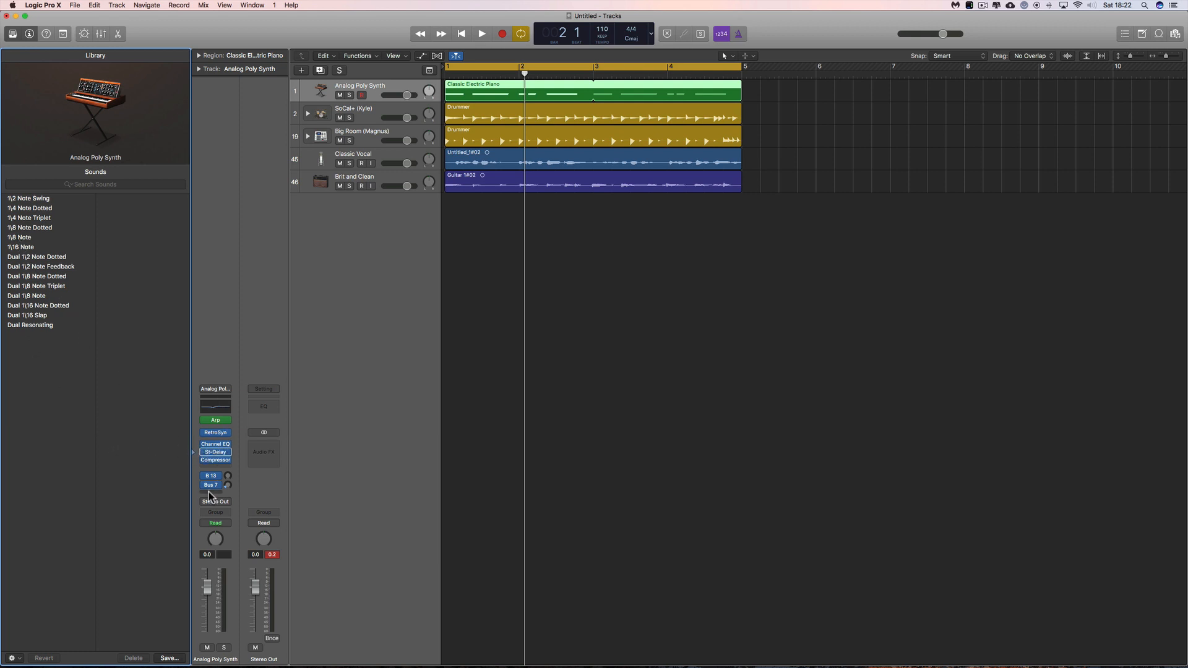
pyautogui.click(201, 461)
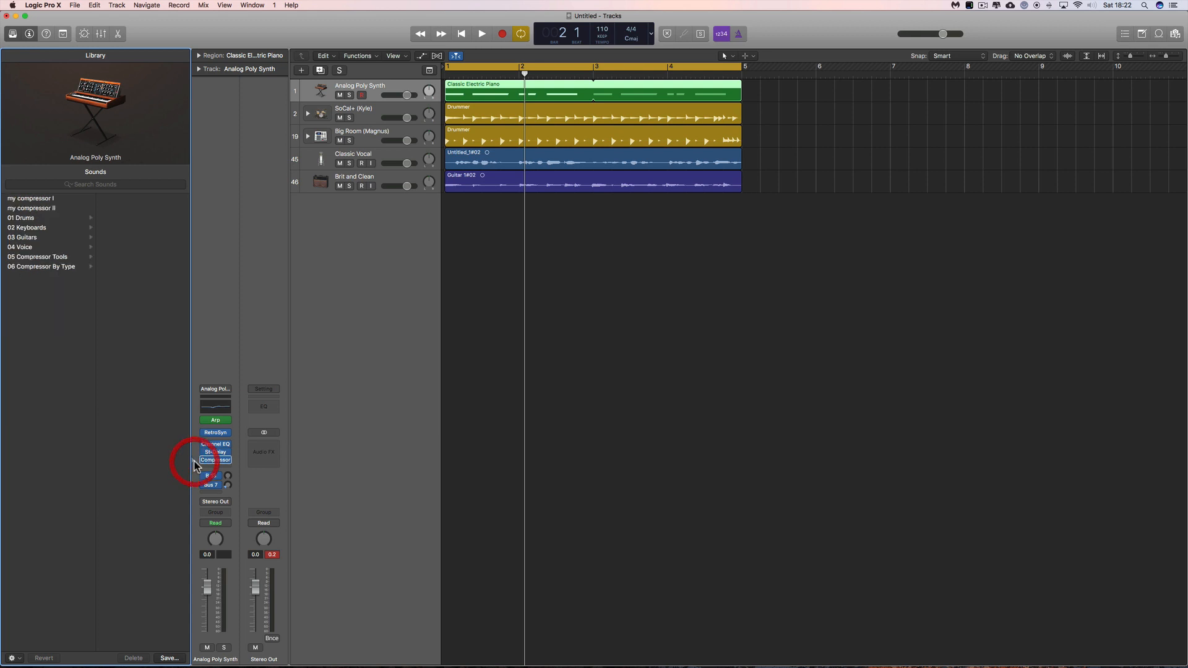
pyautogui.click(39, 237)
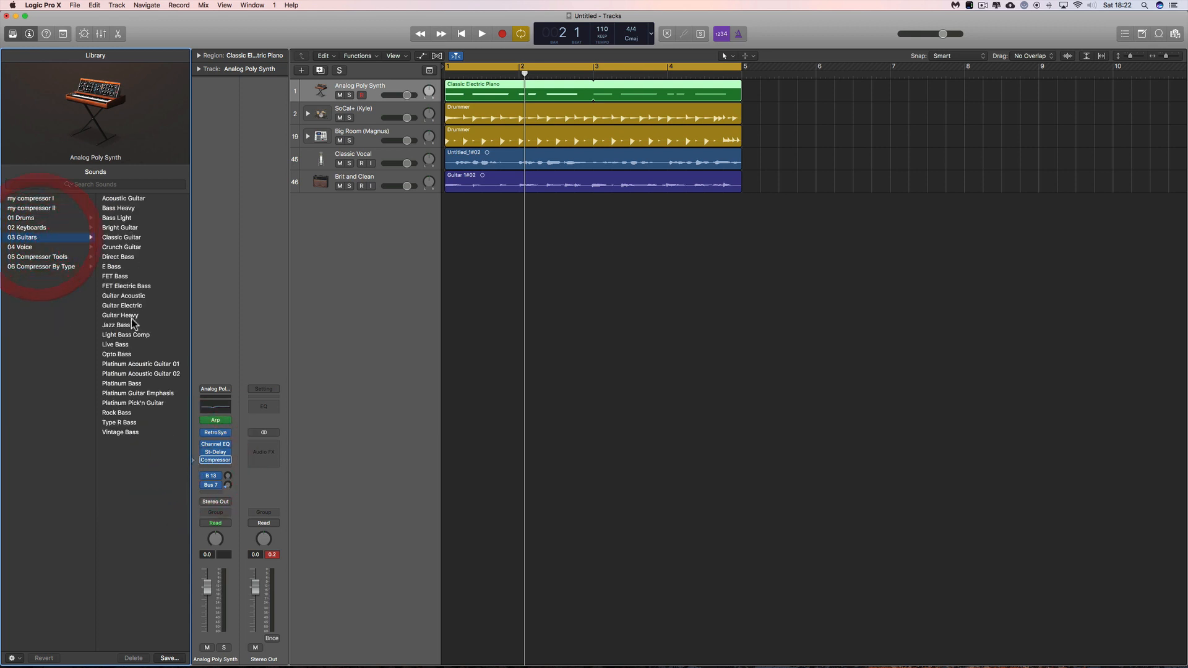
pyautogui.click(37, 247)
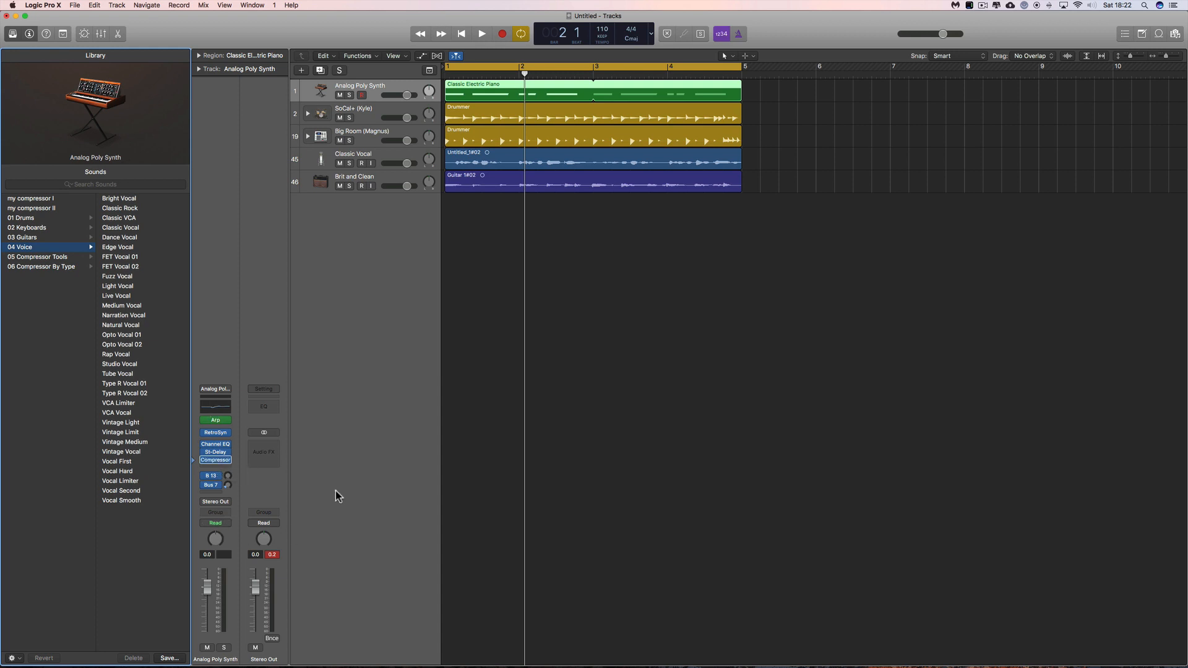
pyautogui.click(197, 389)
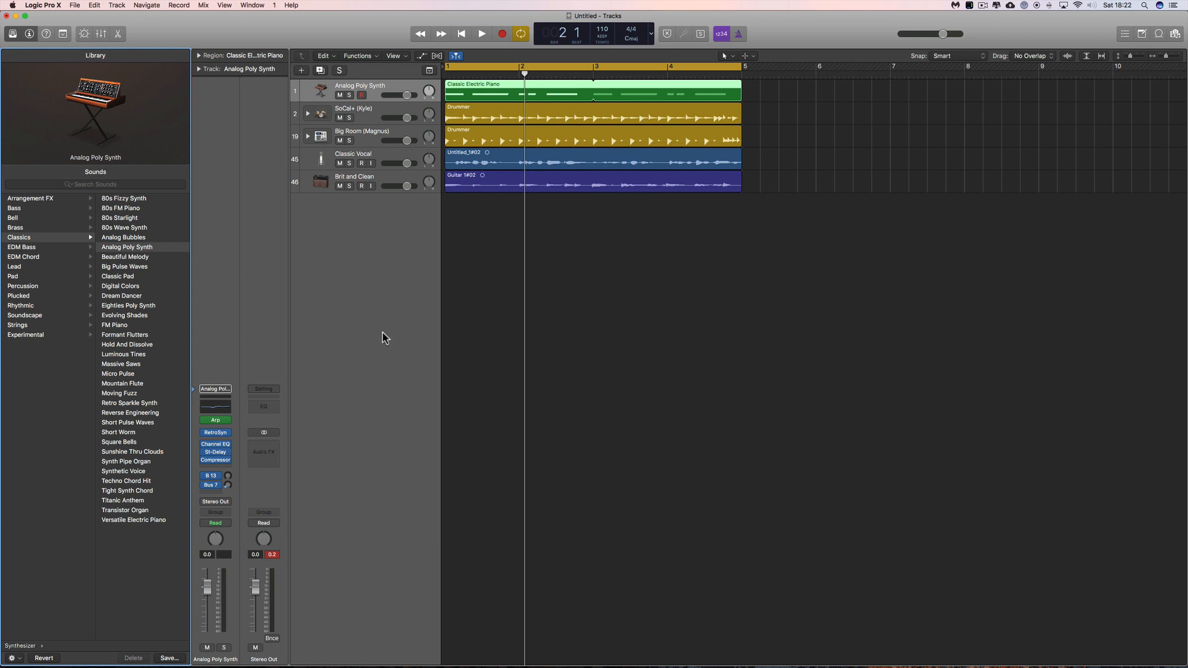
# Step: Select the Brit and Clean track and browse the 01 Clean and 02 Crunch Library presets of its Amp plug-in
pyautogui.click(391, 179)
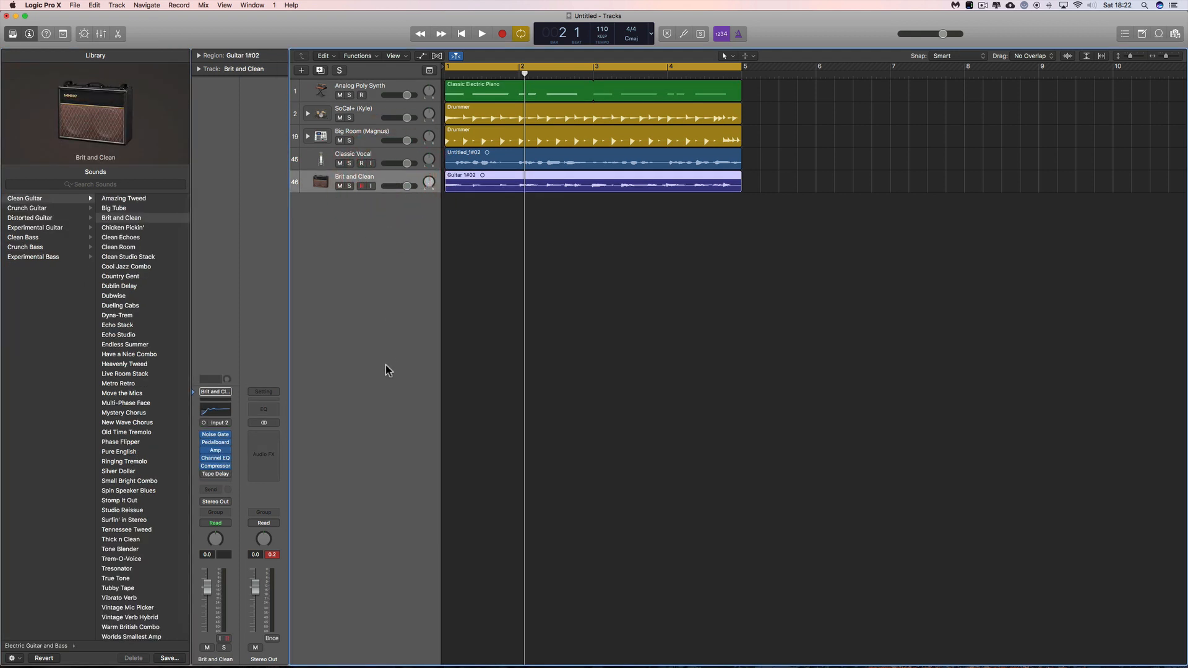
pyautogui.hscroll(2, 387, 367)
pyautogui.hscroll(-2, 390, 367)
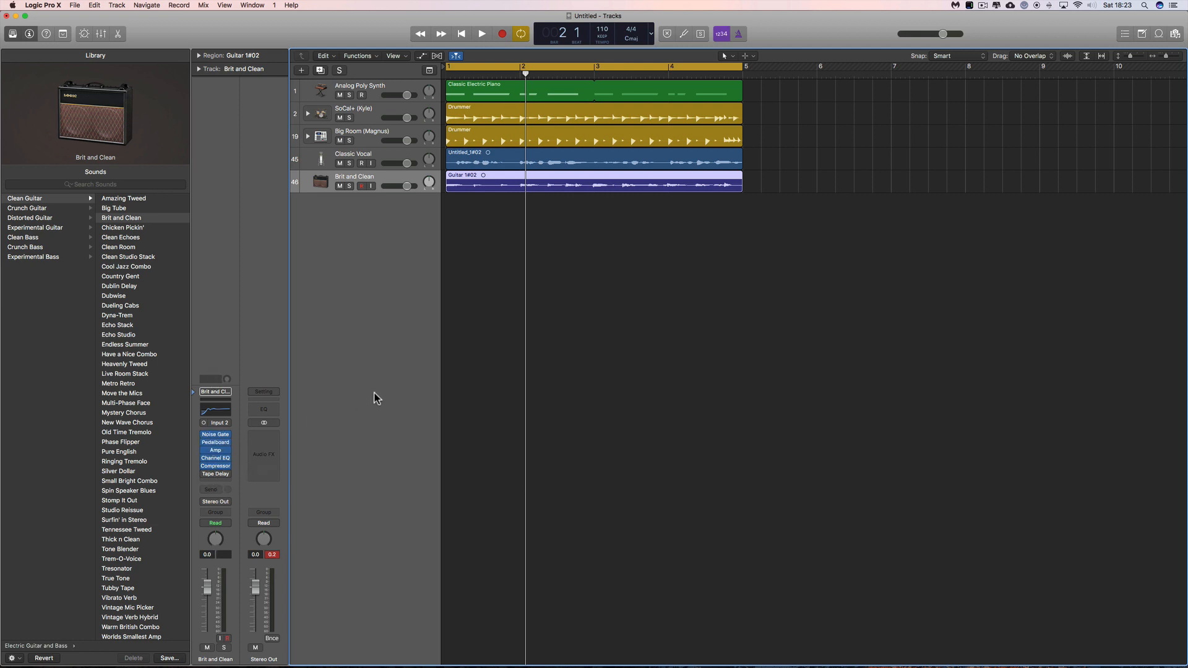
pyautogui.click(192, 450)
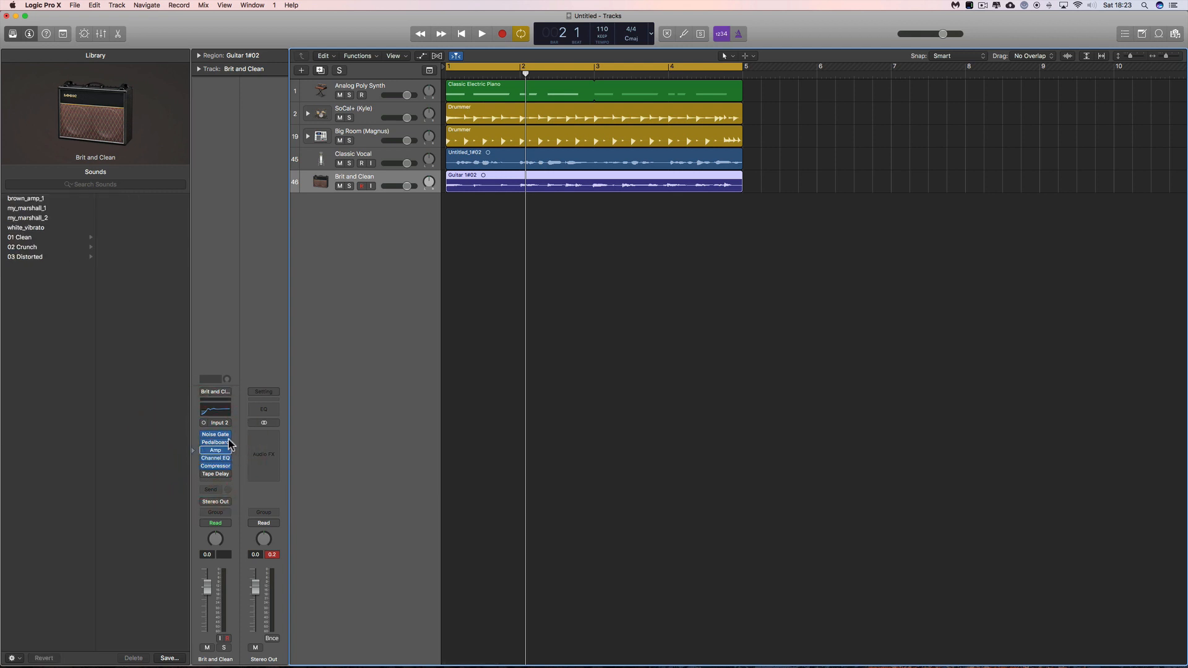
pyautogui.click(30, 237)
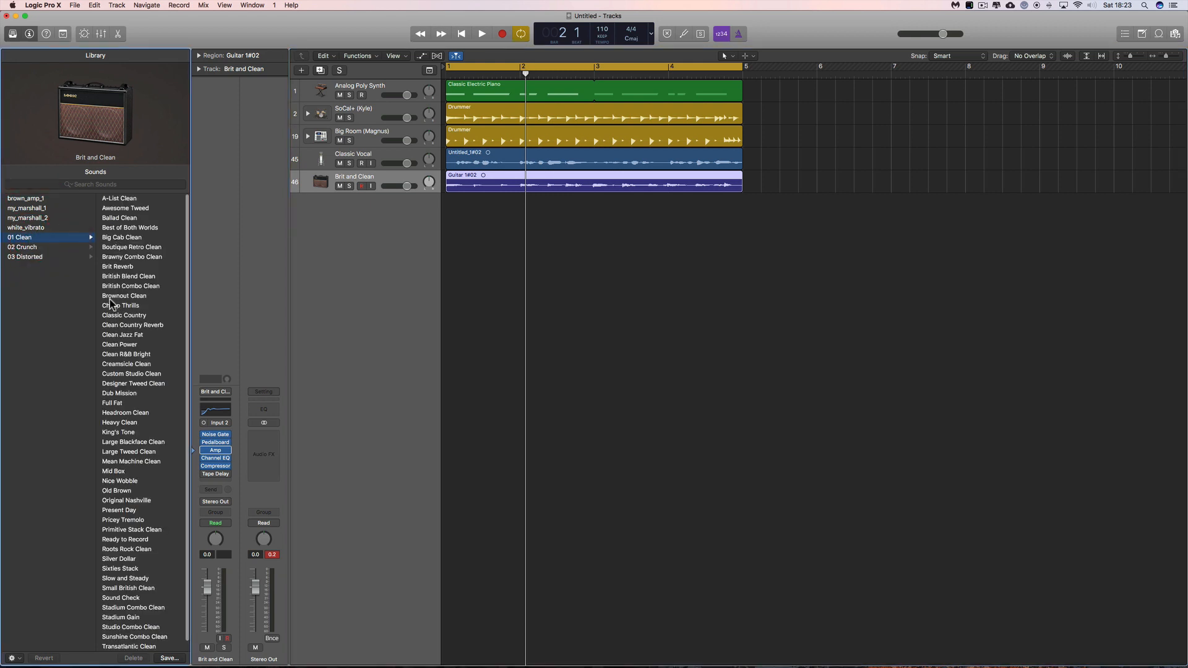
pyautogui.click(27, 247)
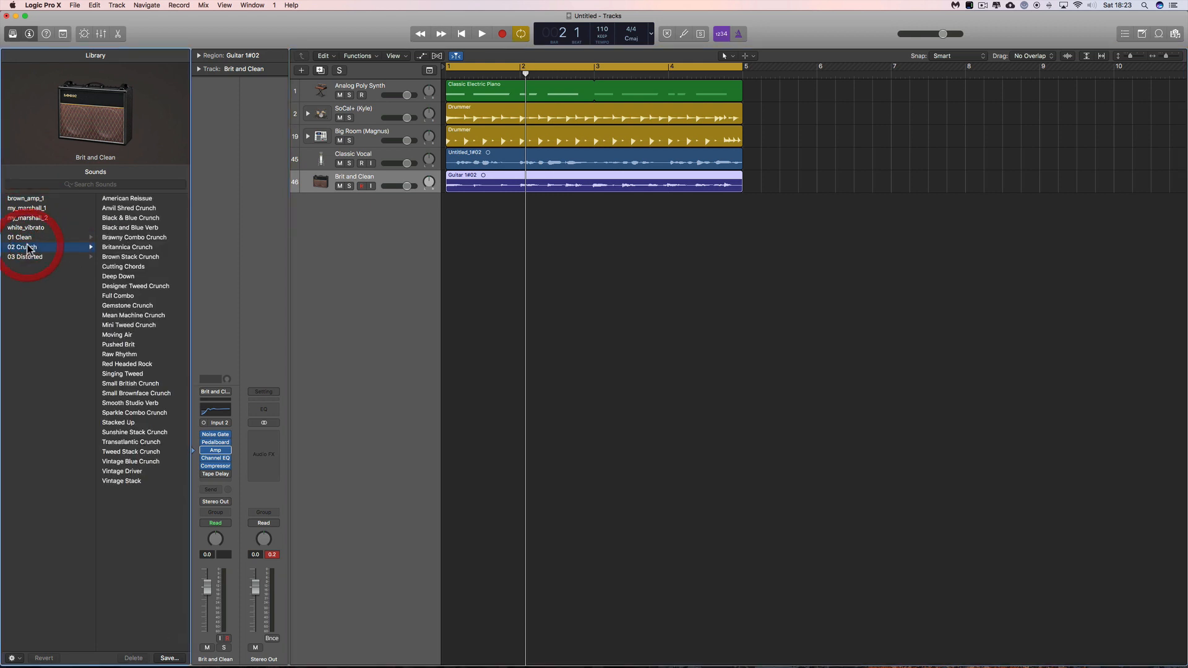
# Step: Open the guitar track's Amp Designer, move its window over the empty track area and show the track's patches in the Library
pyautogui.click(216, 449)
pyautogui.moveTo(318, 41); pyautogui.dragTo(653, 286)
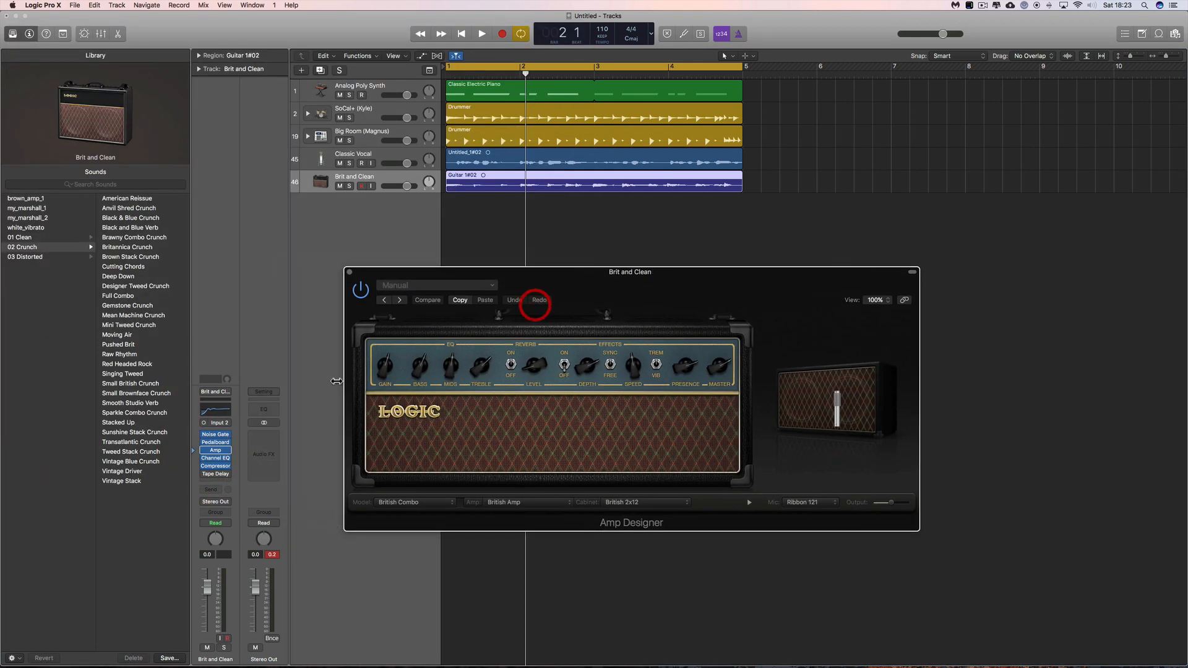
pyautogui.click(197, 395)
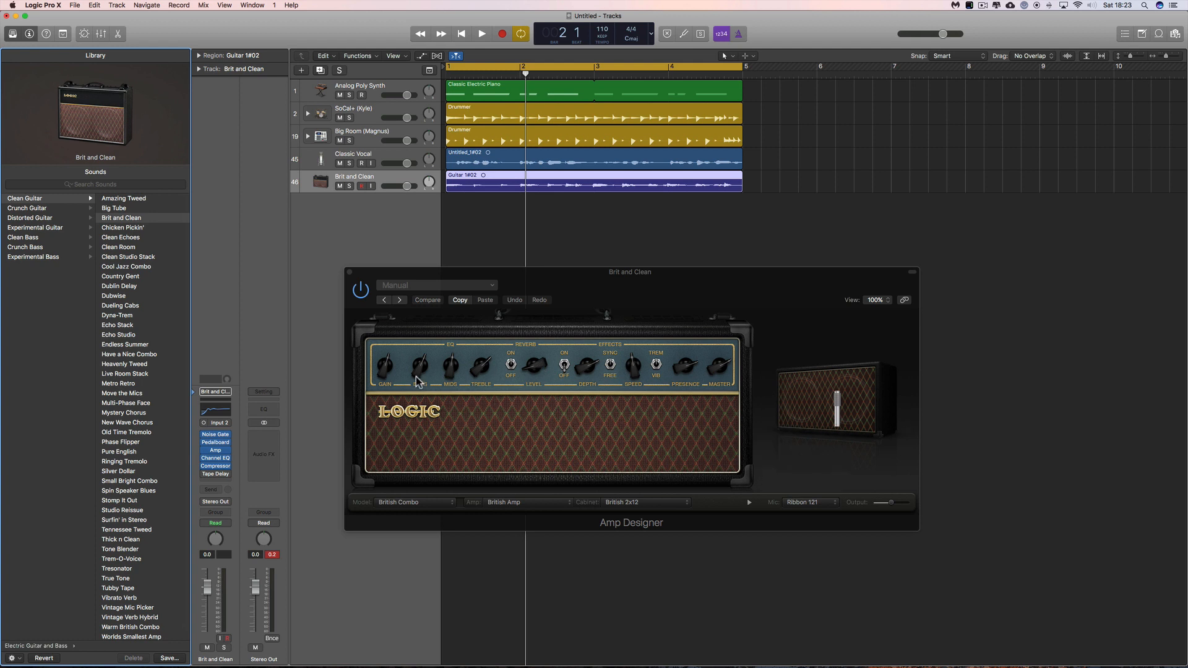
pyautogui.moveTo(835, 410)
# Step: Browse the Clean, Crunch and Distorted amp presets, load Brown Stack Crunch into Amp Designer and close its window
pyautogui.click(199, 450)
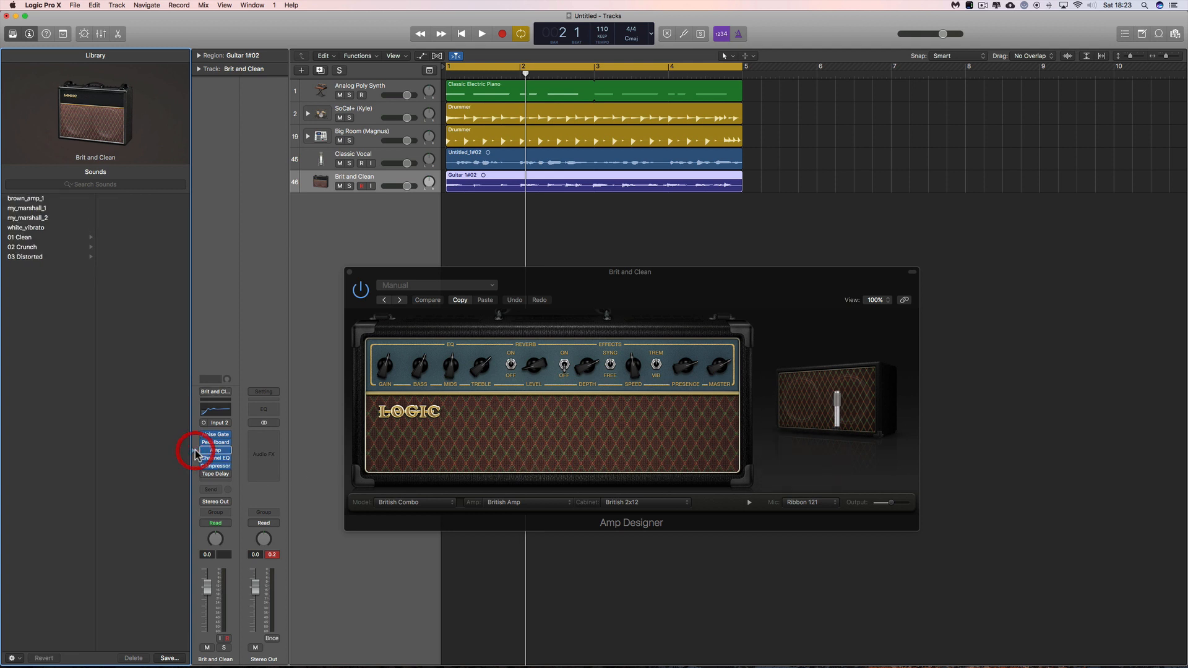
pyautogui.click(25, 238)
pyautogui.click(28, 247)
pyautogui.click(33, 257)
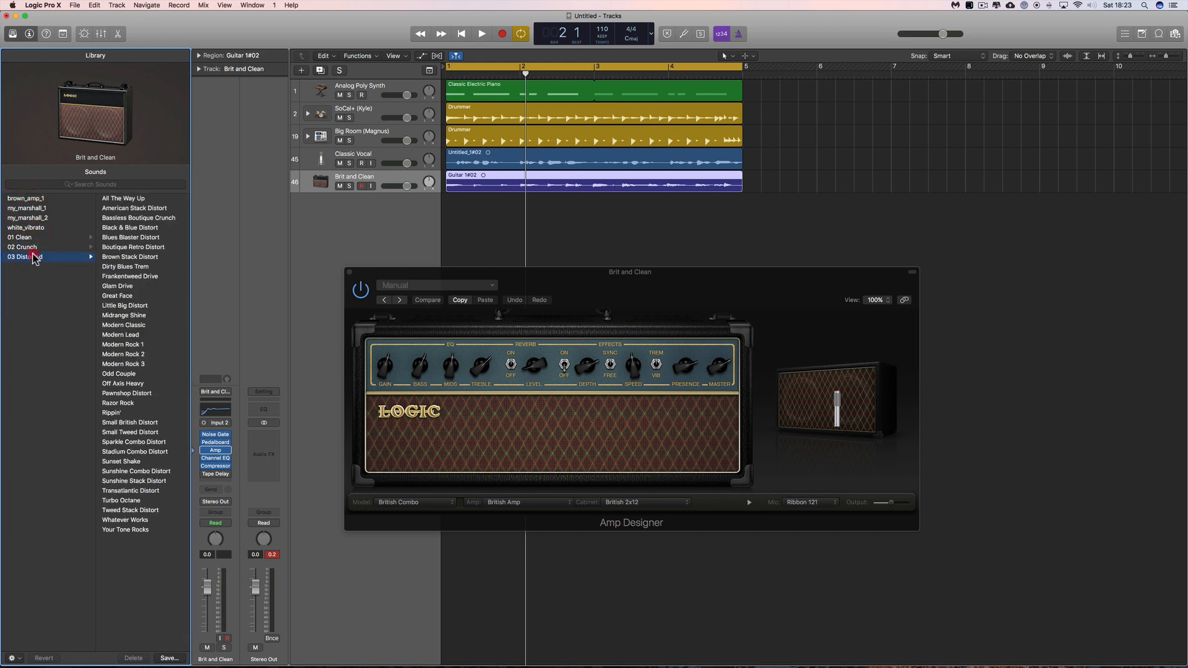
pyautogui.click(30, 247)
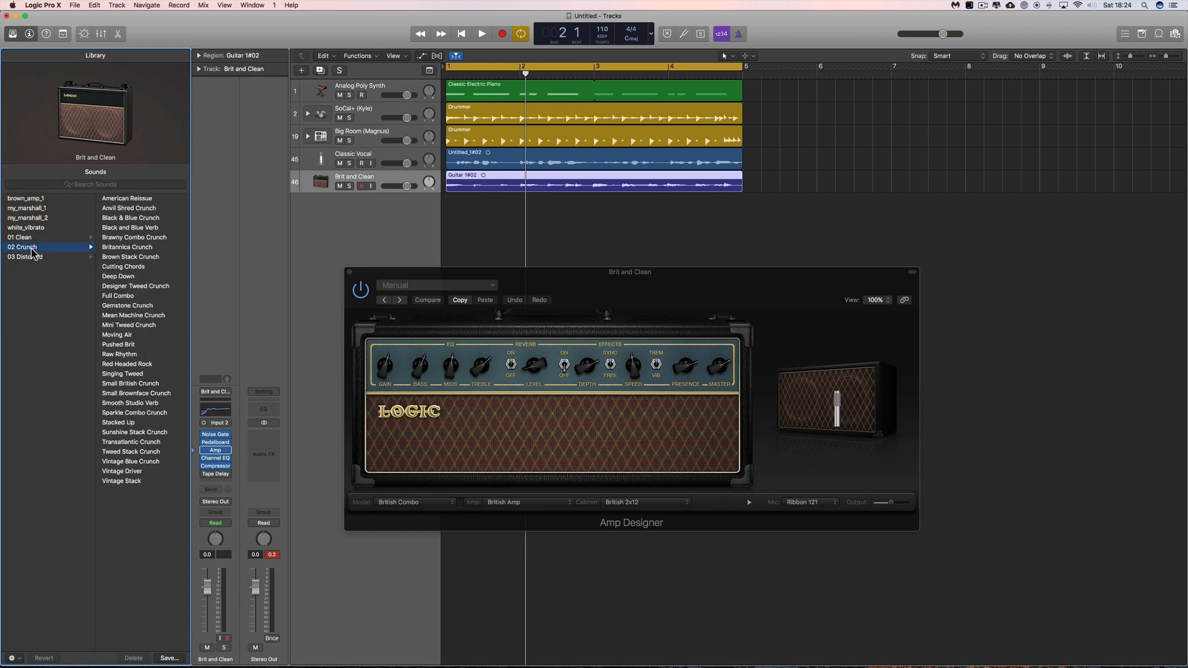
pyautogui.click(132, 259)
pyautogui.moveTo(818, 406)
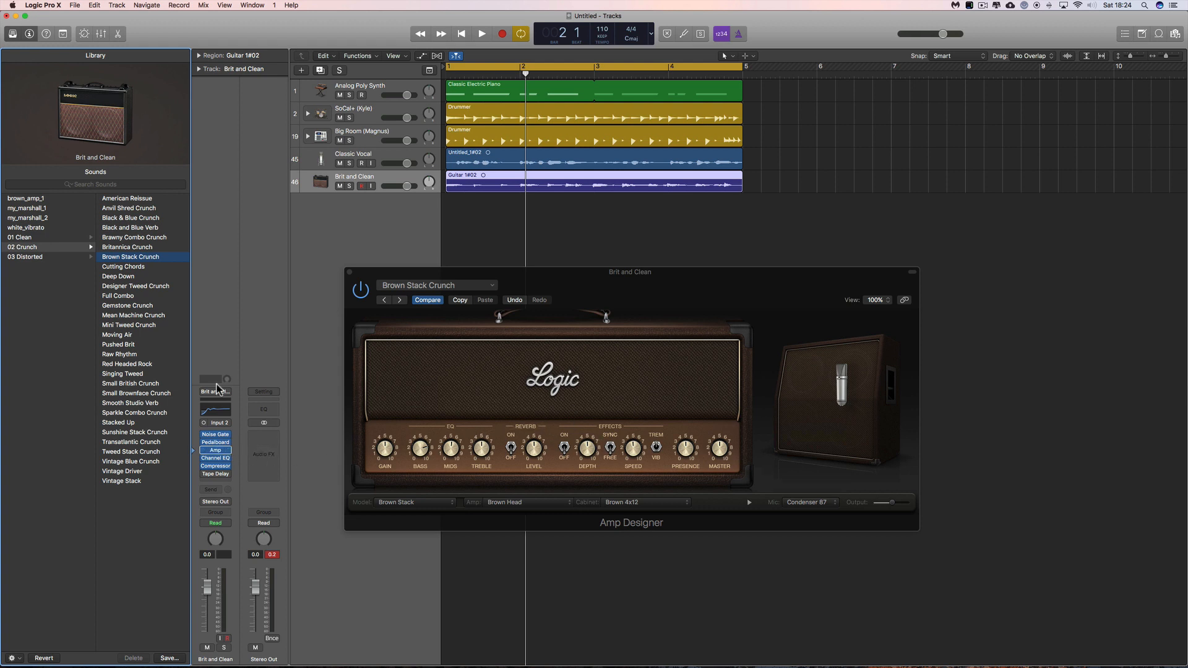
pyautogui.click(349, 272)
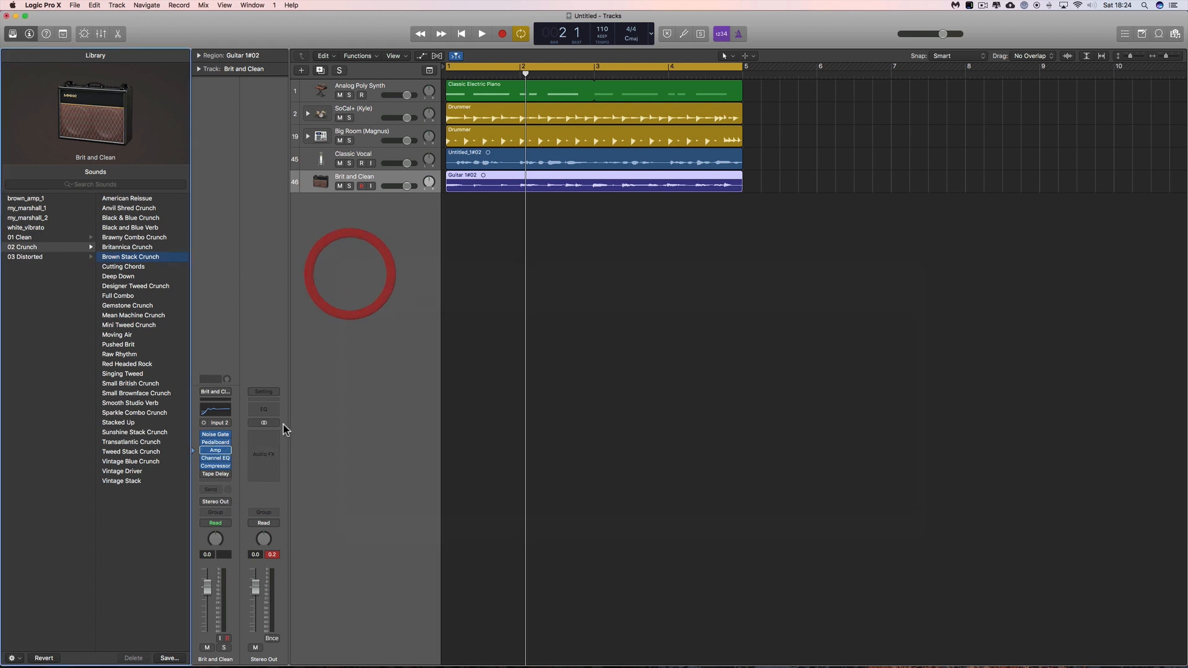
# Step: Open the guitar track's Pedalboard, show the track's patches in the Library and move the Pedalboard window over the empty track area
pyautogui.click(196, 442)
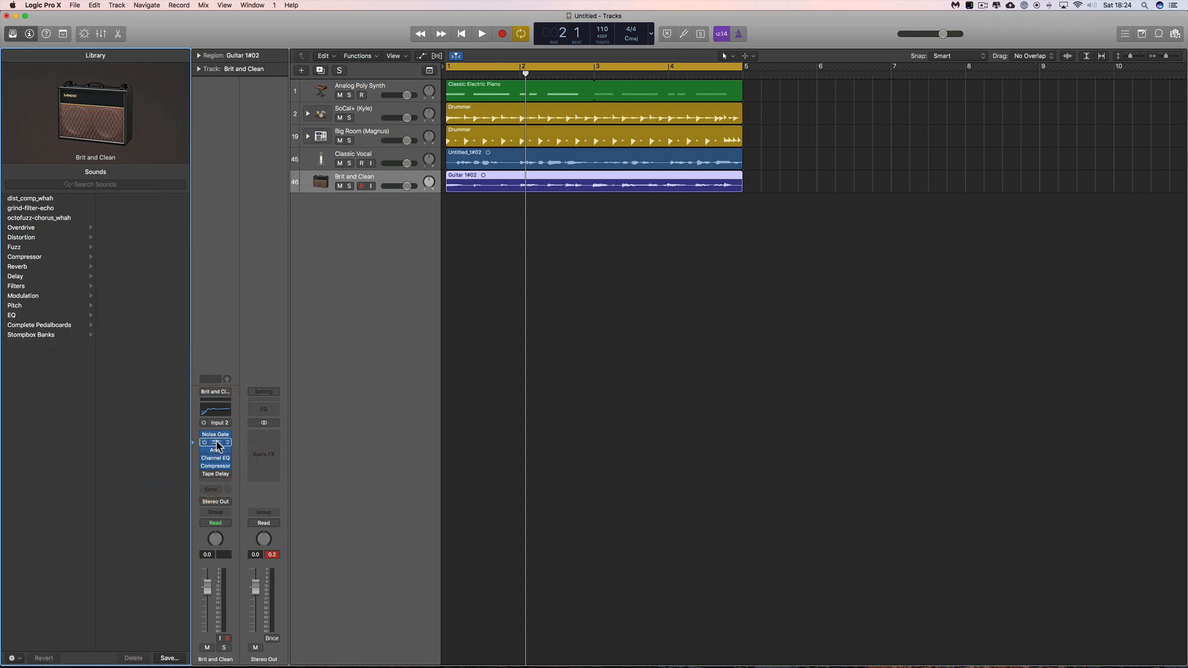
pyautogui.click(216, 443)
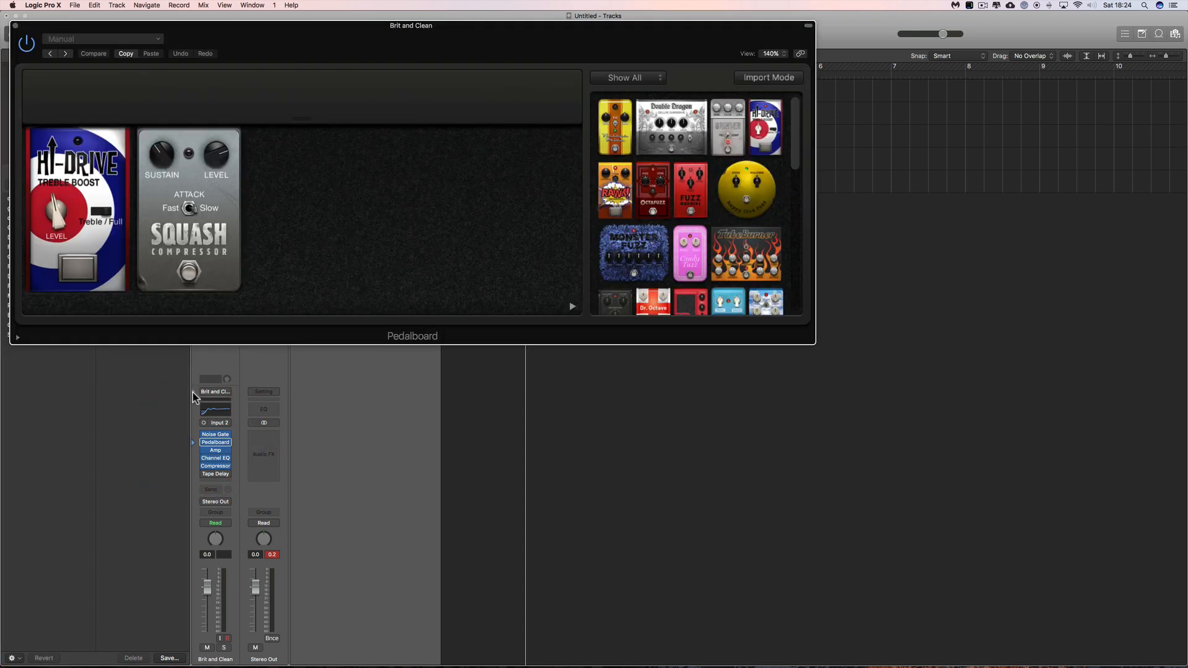
pyautogui.click(200, 392)
pyautogui.moveTo(339, 71); pyautogui.dragTo(744, 307)
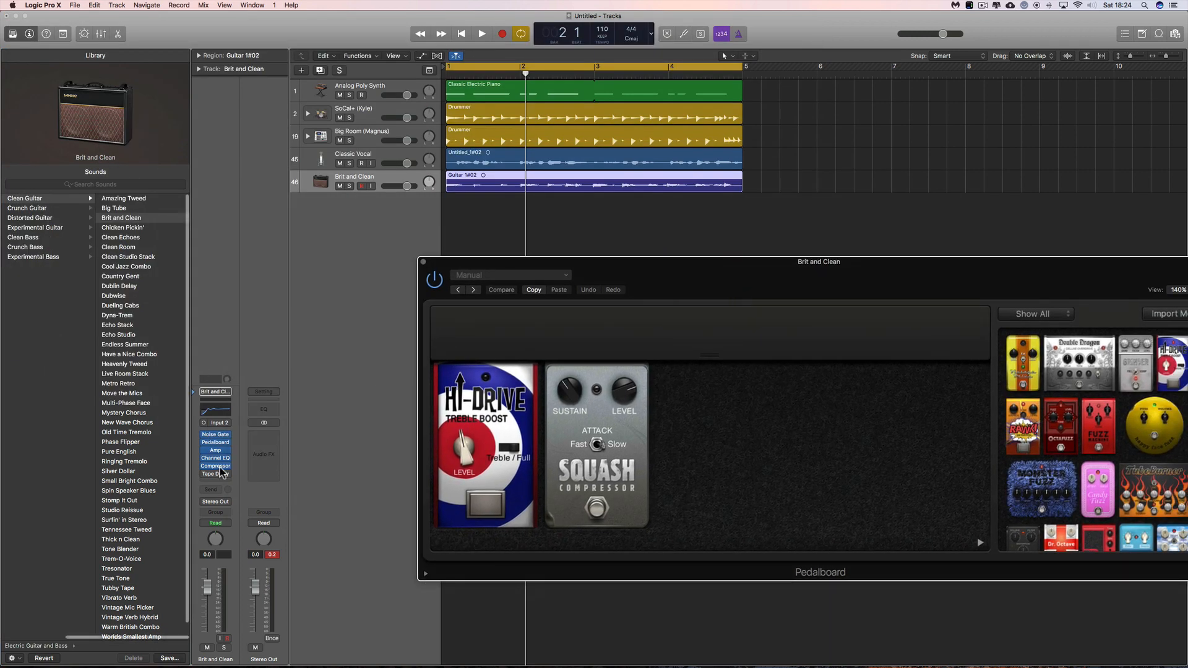
pyautogui.moveTo(585, 266); pyautogui.dragTo(522, 244)
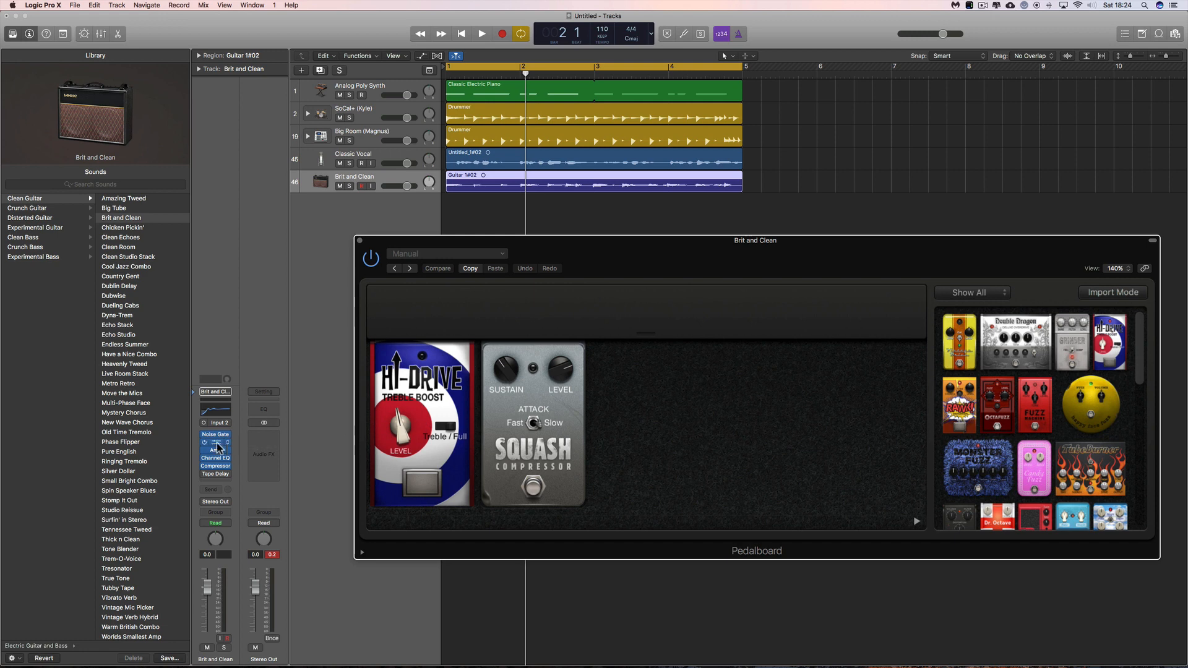
# Step: Show Pedalboard's presets in the Library and browse the Overdrive, Distortion, Fuzz, Compressor and Reverb categories
pyautogui.click(195, 443)
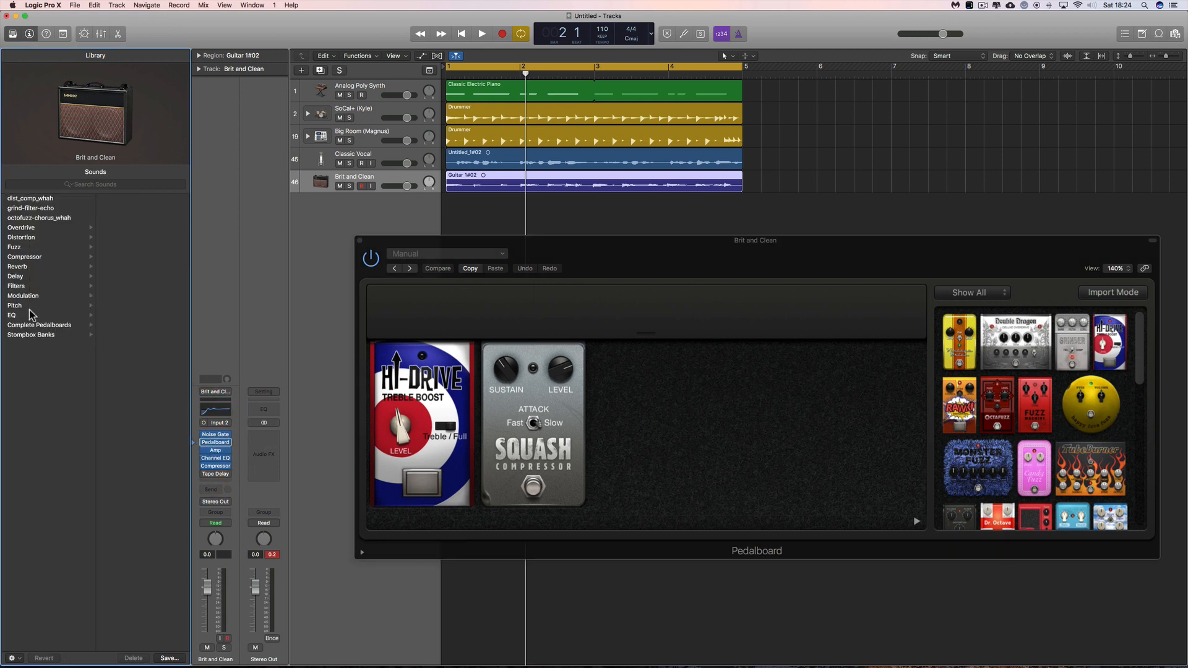
pyautogui.click(30, 228)
pyautogui.click(28, 238)
pyautogui.click(27, 229)
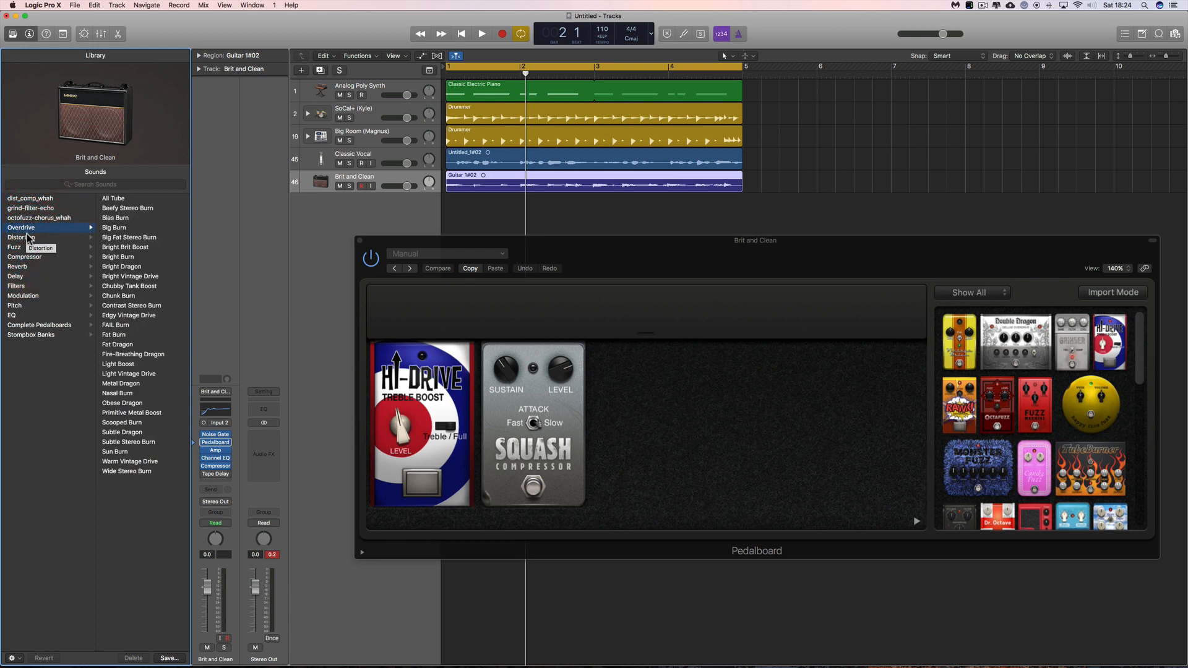
pyautogui.click(26, 238)
pyautogui.click(19, 248)
pyautogui.click(21, 257)
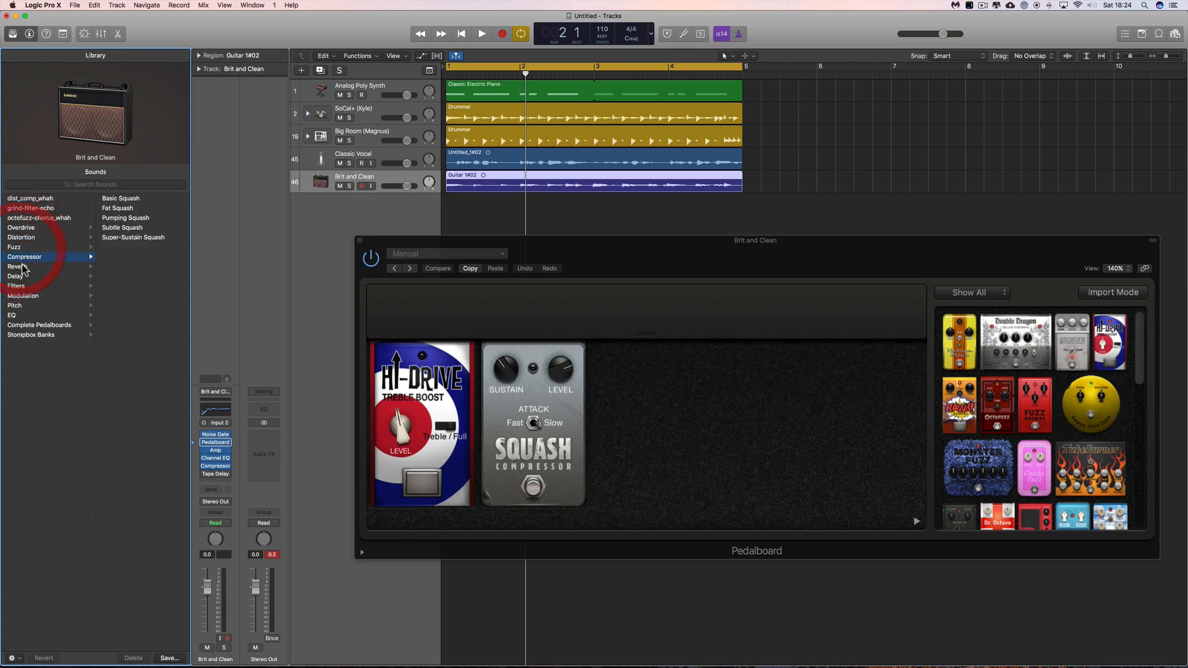
pyautogui.click(23, 267)
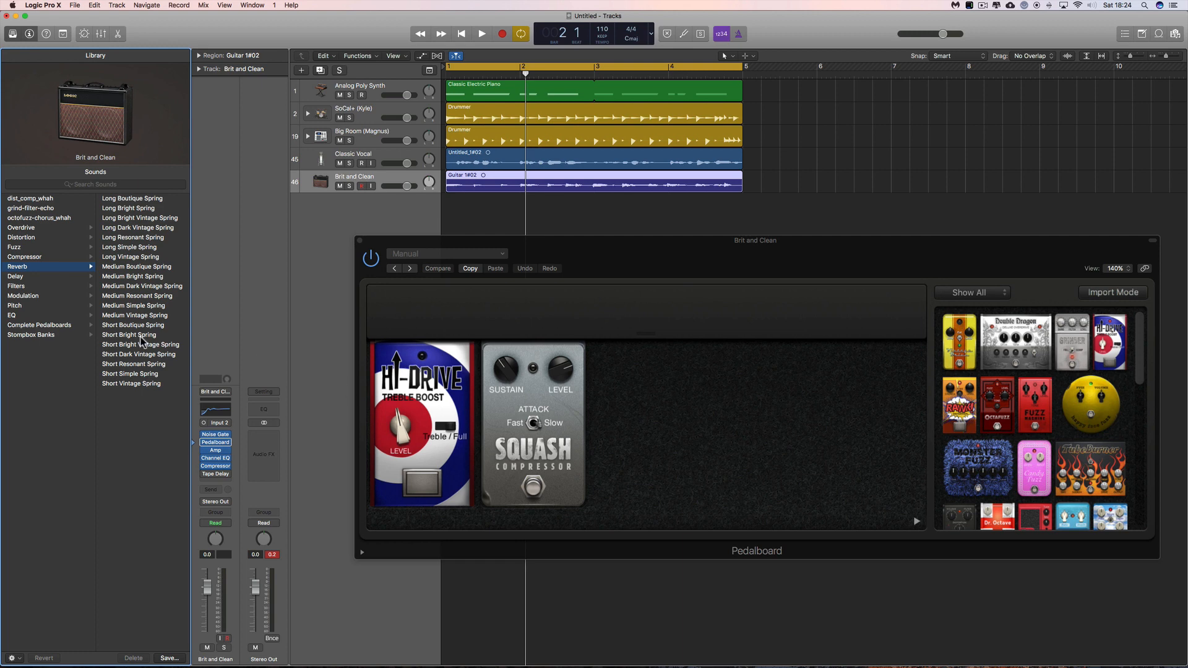
pyautogui.click(21, 257)
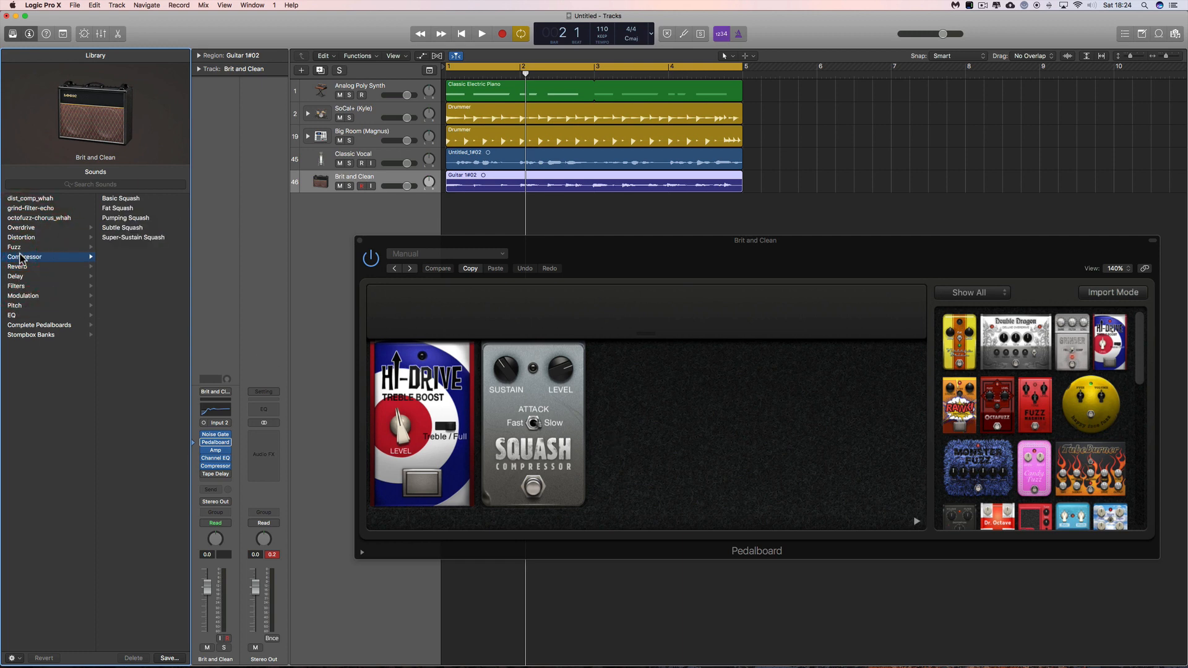
pyautogui.click(20, 249)
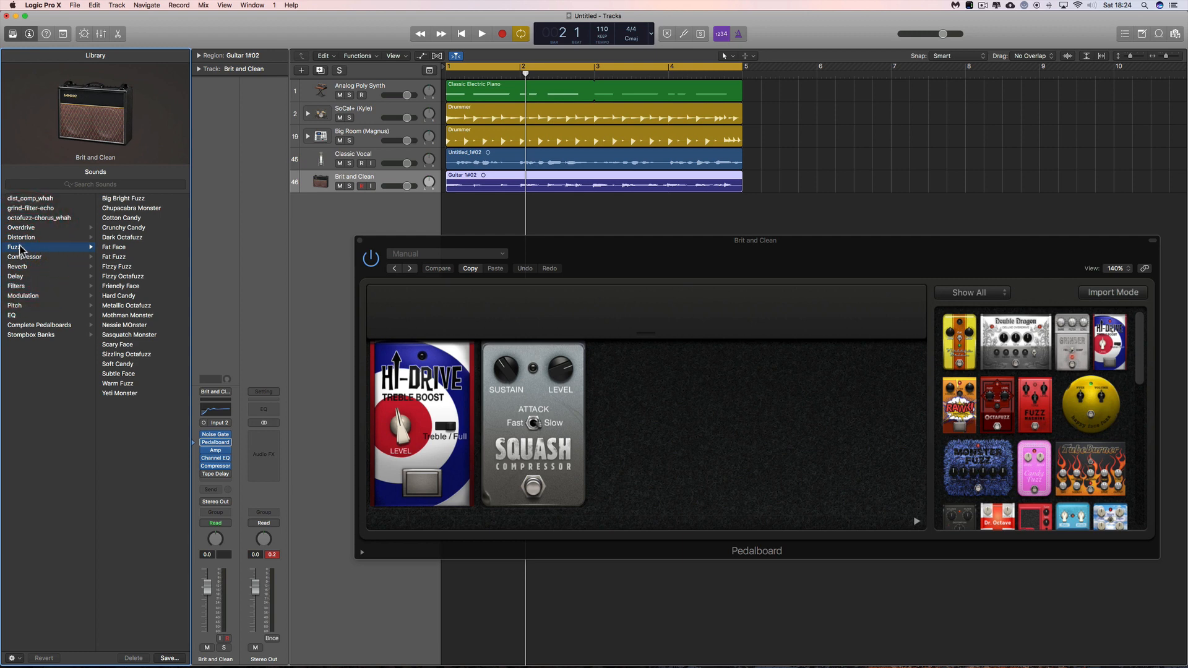
pyautogui.click(21, 239)
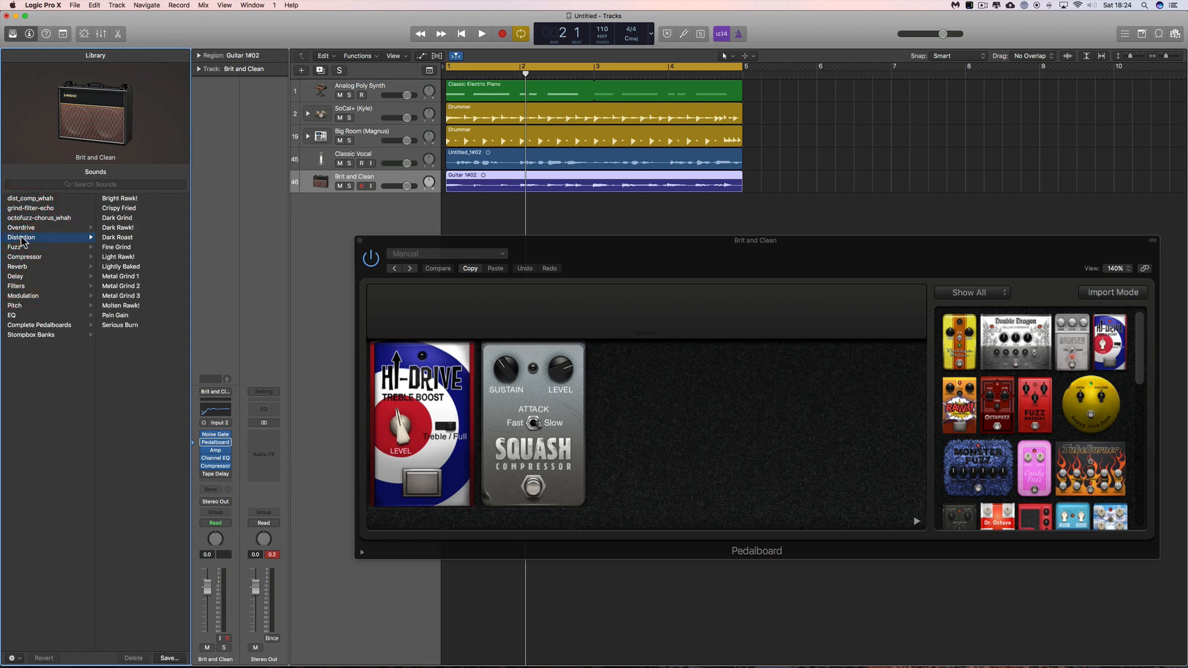
pyautogui.click(22, 228)
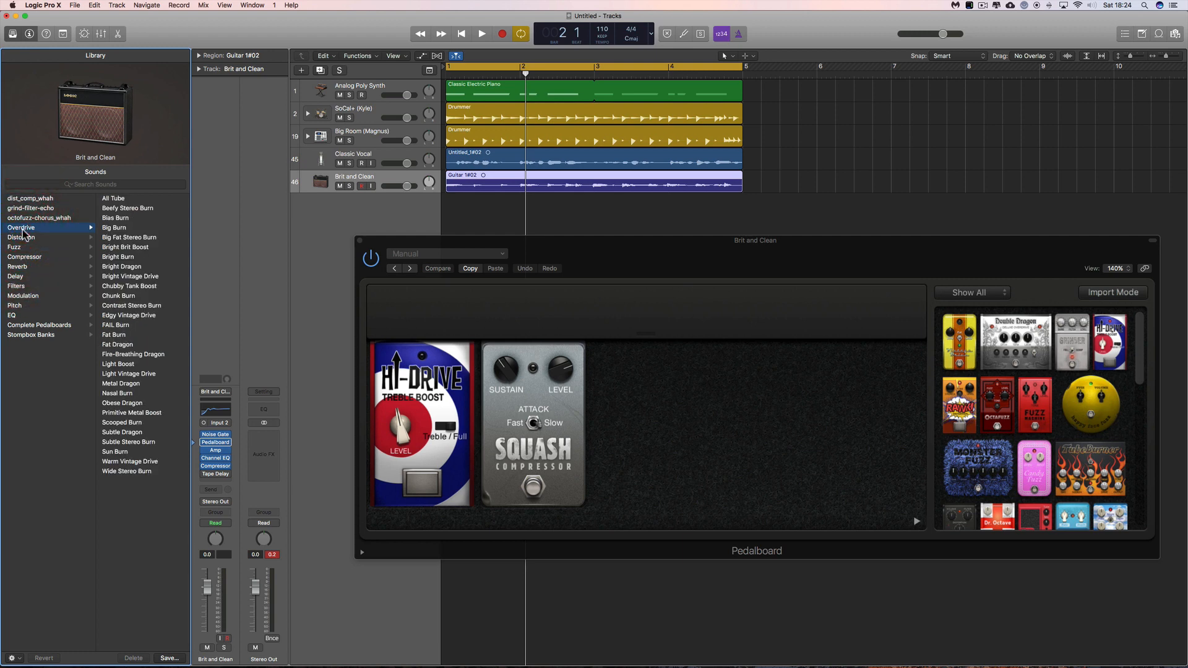
# Step: Load the Subtle Stereo Burn overdrive preset into Pedalboard and look along its pedal chain
pyautogui.click(124, 443)
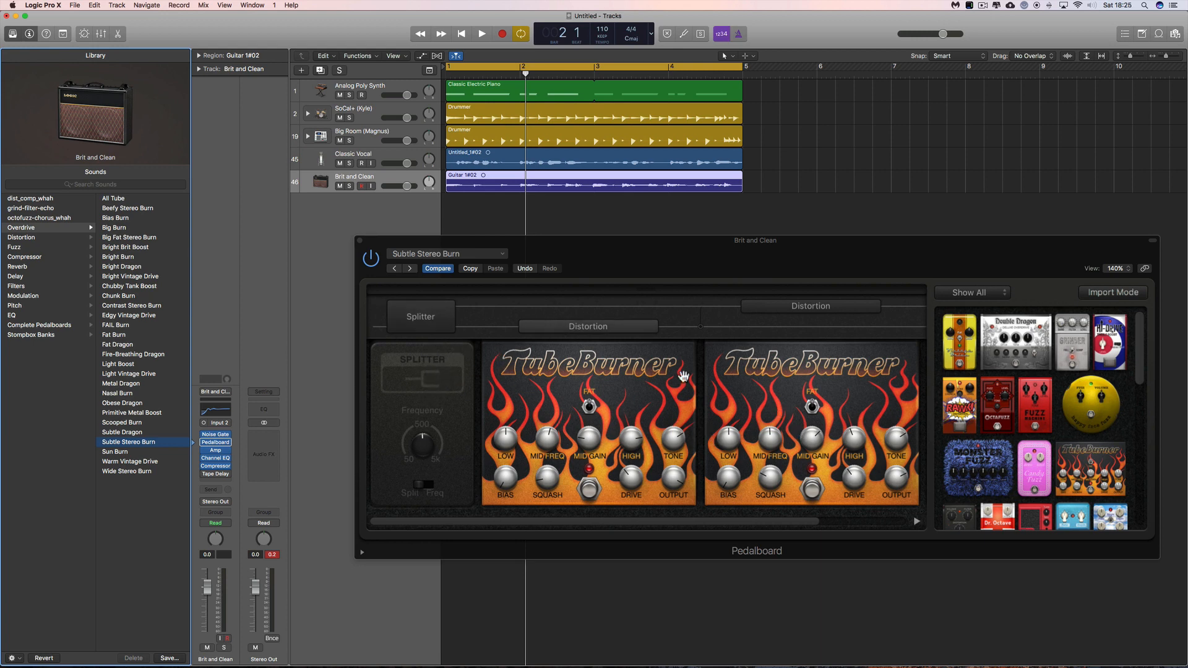
pyautogui.hscroll(4, 747, 381)
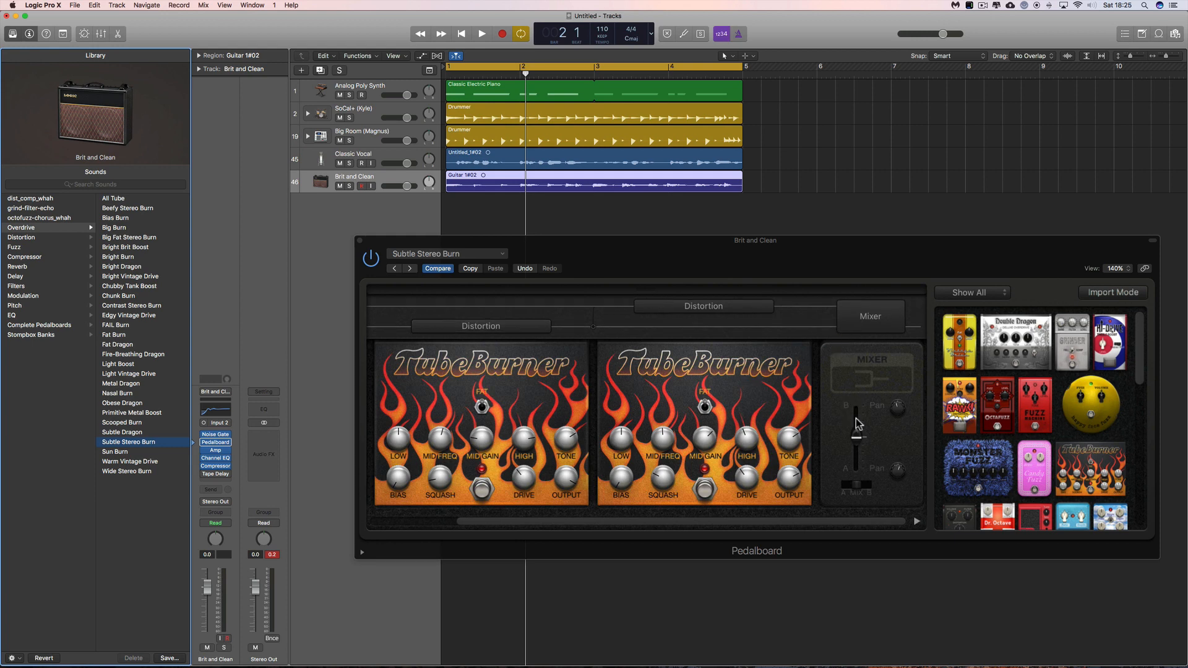
pyautogui.hscroll(-4, 825, 424)
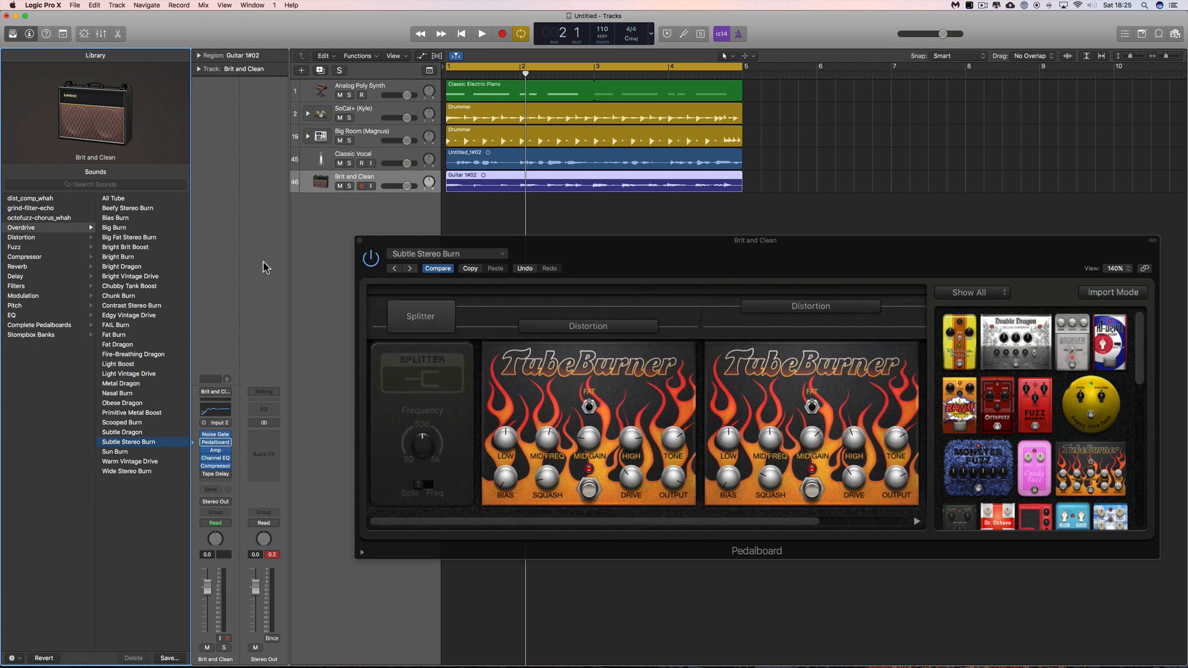
# Step: Browse Pedalboard's other preset categories and load Subtle Squash from the Compressor category
pyautogui.click(25, 238)
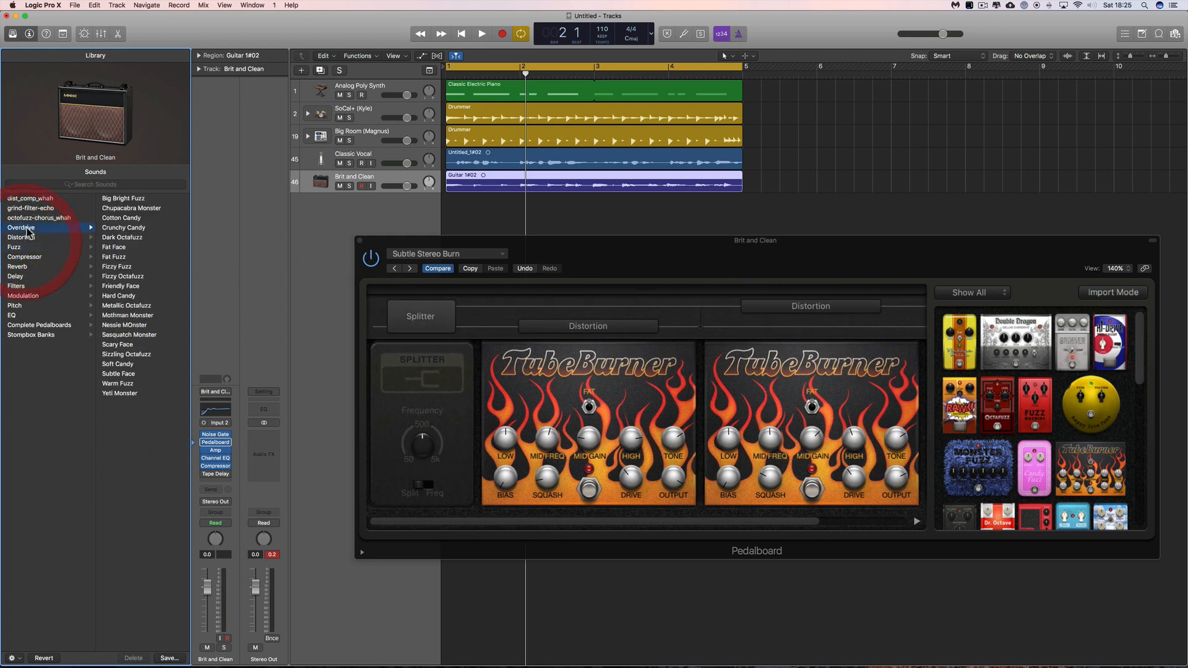
pyautogui.click(37, 257)
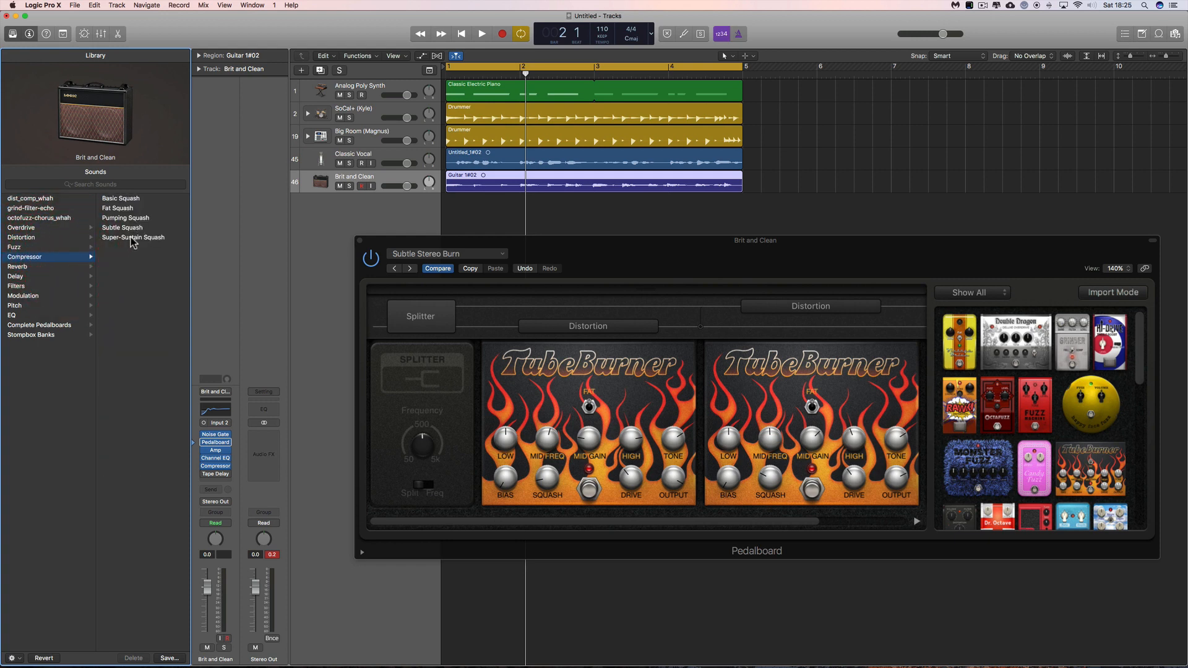
pyautogui.click(133, 229)
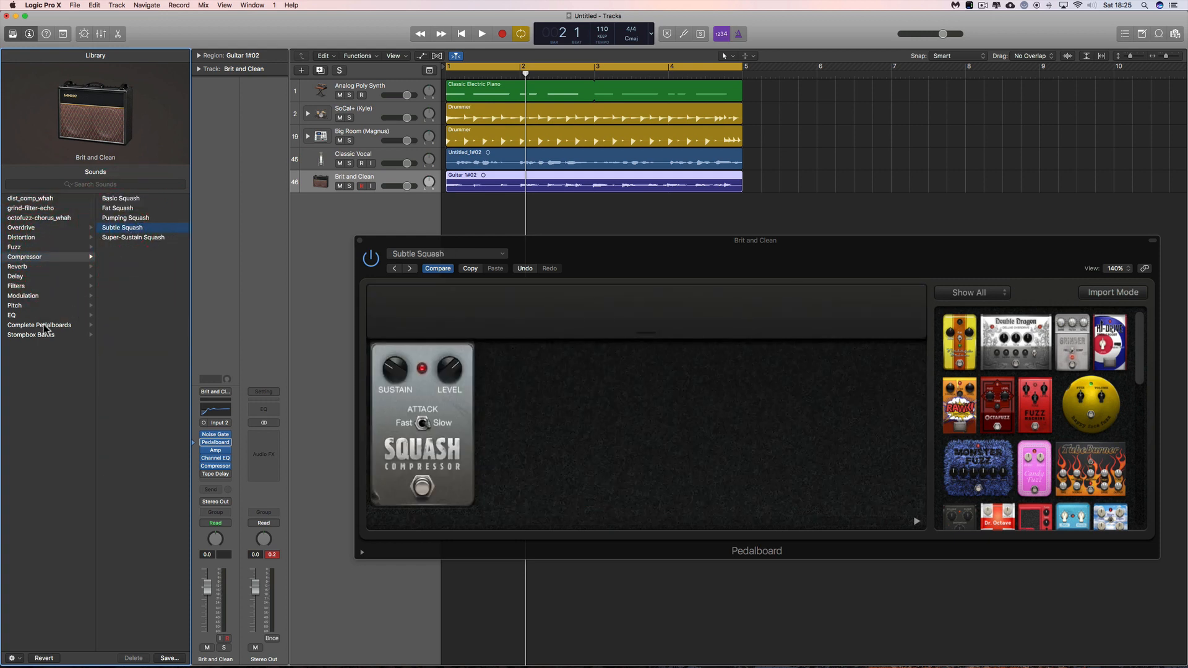
# Step: Try the Double Down Octave and Eighties Metal complete pedalboards, load Industrial Damage and close the Pedalboard window
pyautogui.click(44, 327)
pyautogui.click(126, 287)
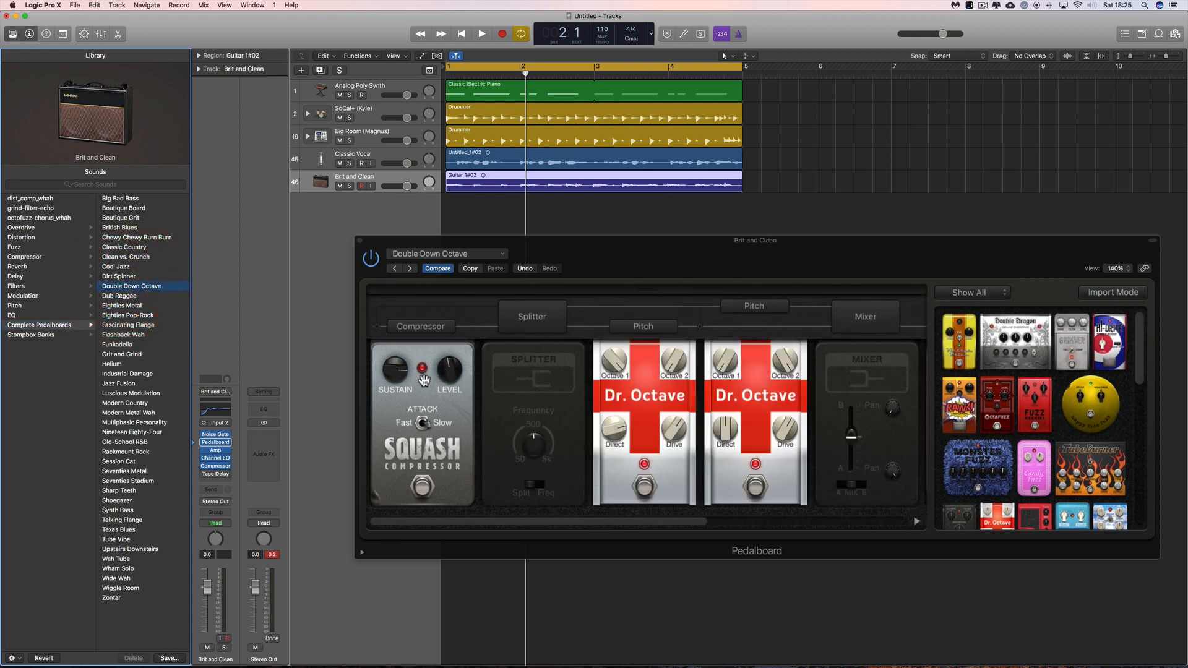
pyautogui.click(133, 306)
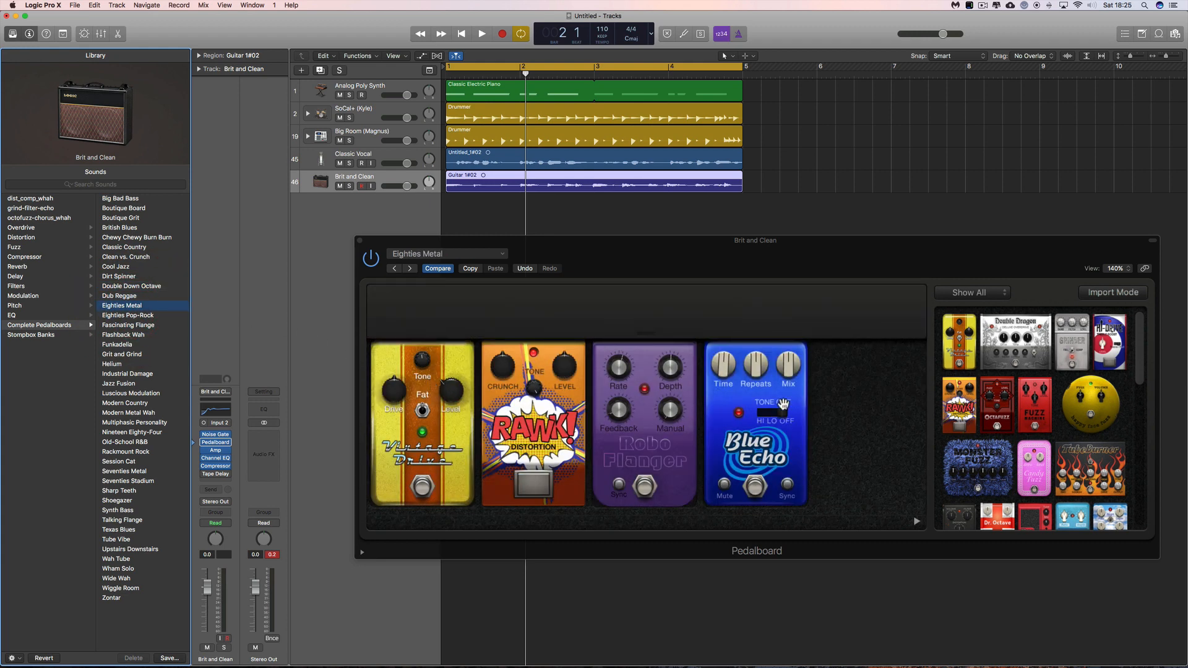
pyautogui.click(121, 375)
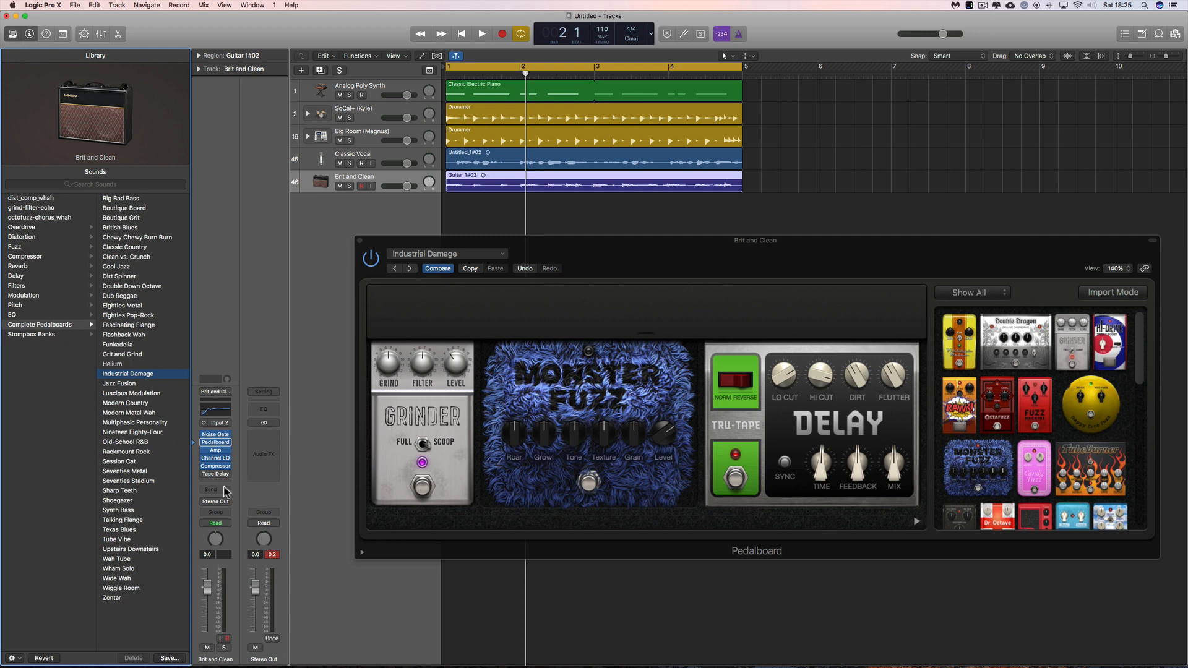
pyautogui.click(360, 241)
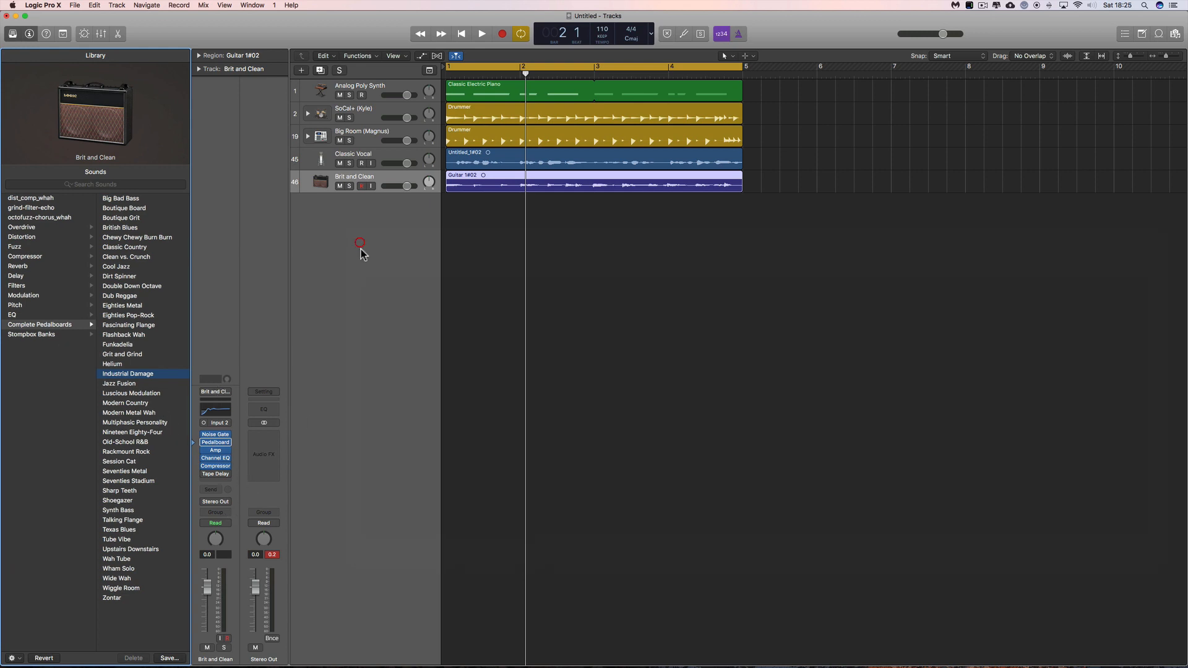
# Step: View the Library presets for Channel EQ, Compressor, Tape Delay and Noise Gate, and return to the guitar track's patches
pyautogui.click(195, 459)
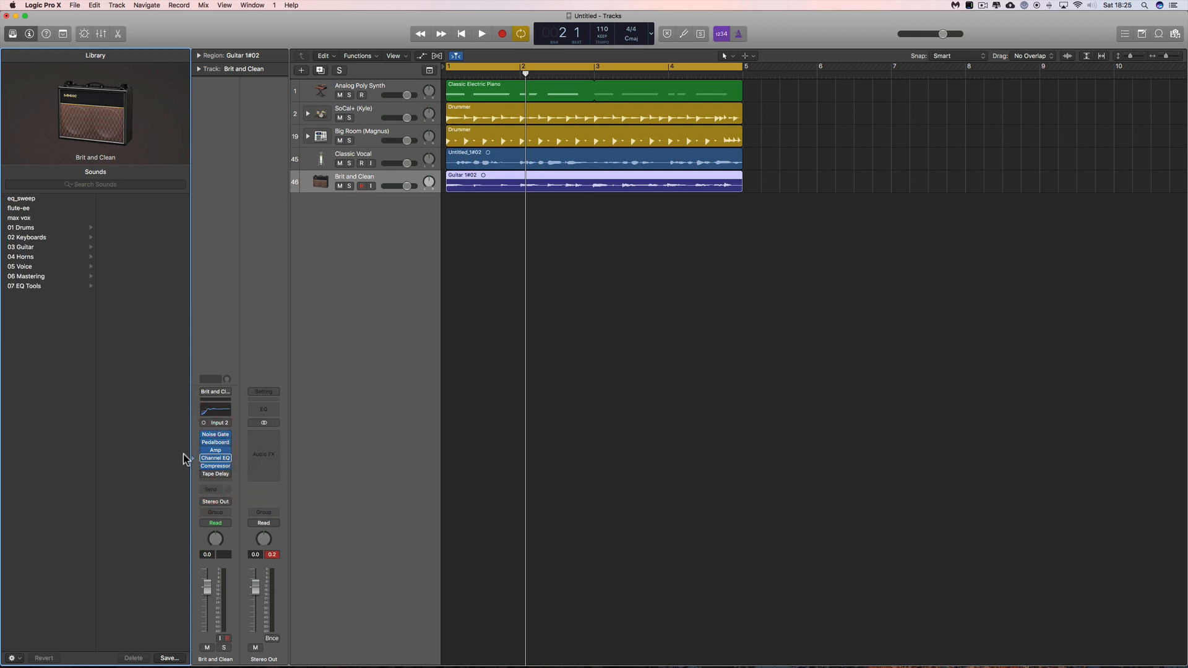
pyautogui.click(195, 466)
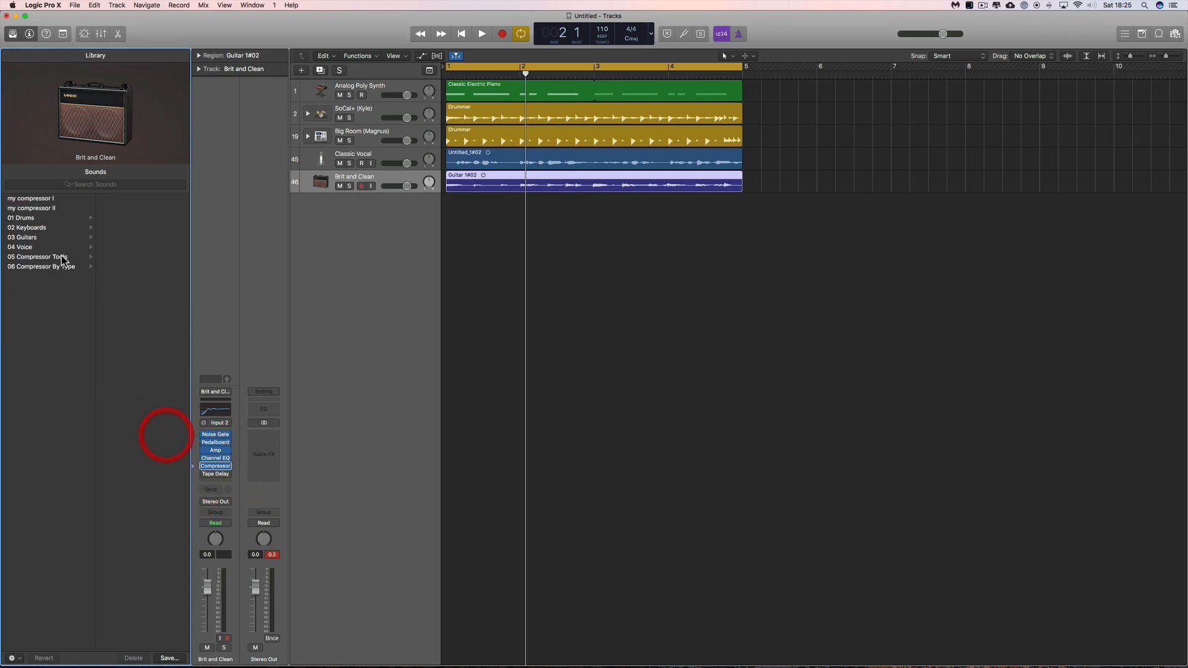
pyautogui.click(194, 476)
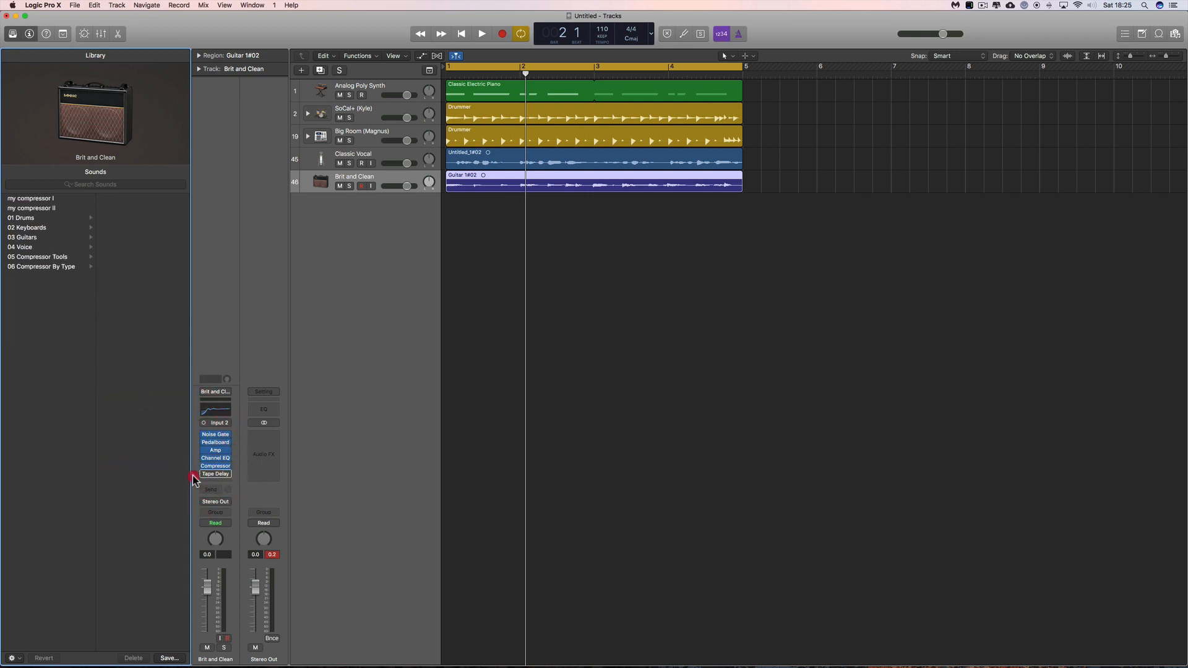
pyautogui.click(194, 435)
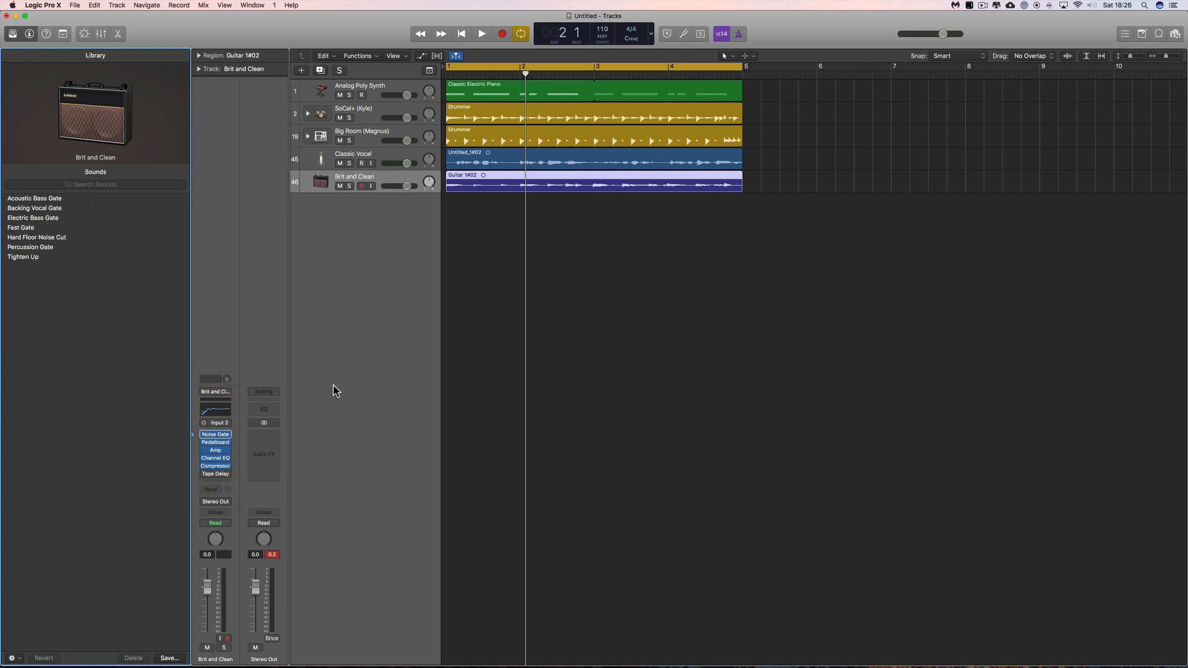
pyautogui.click(193, 395)
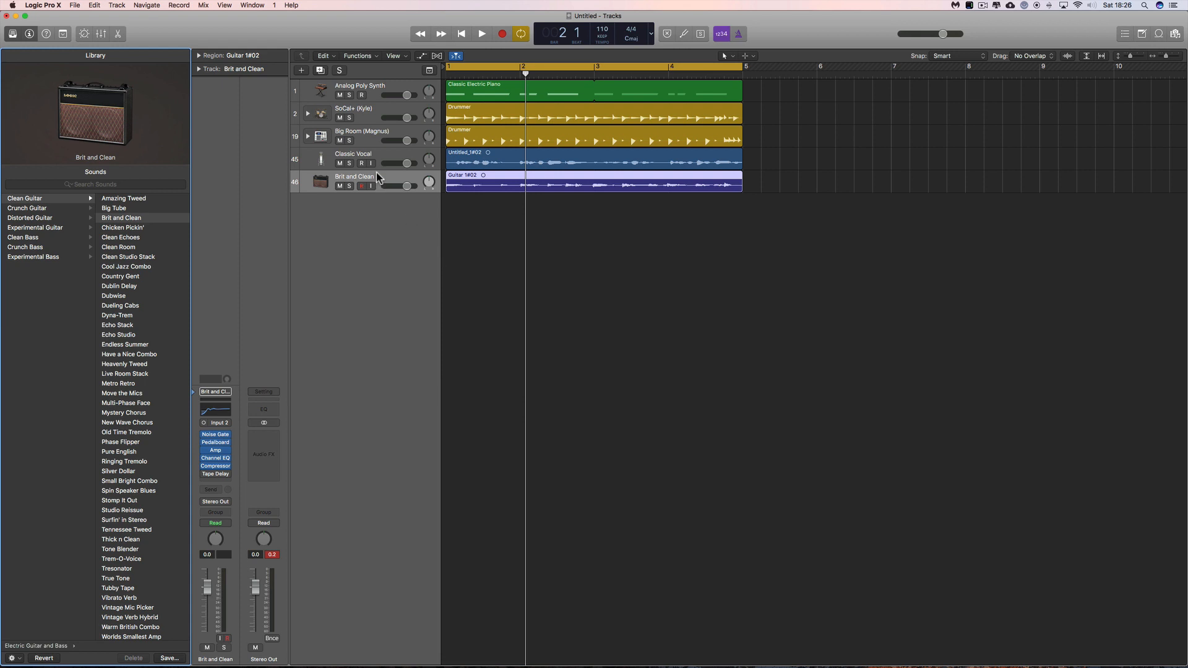
# Step: Select the Big Room drummer track and open its Drum Machine Designer over the empty track area
pyautogui.hscroll(2, 371, 137)
pyautogui.hscroll(-2, 372, 136)
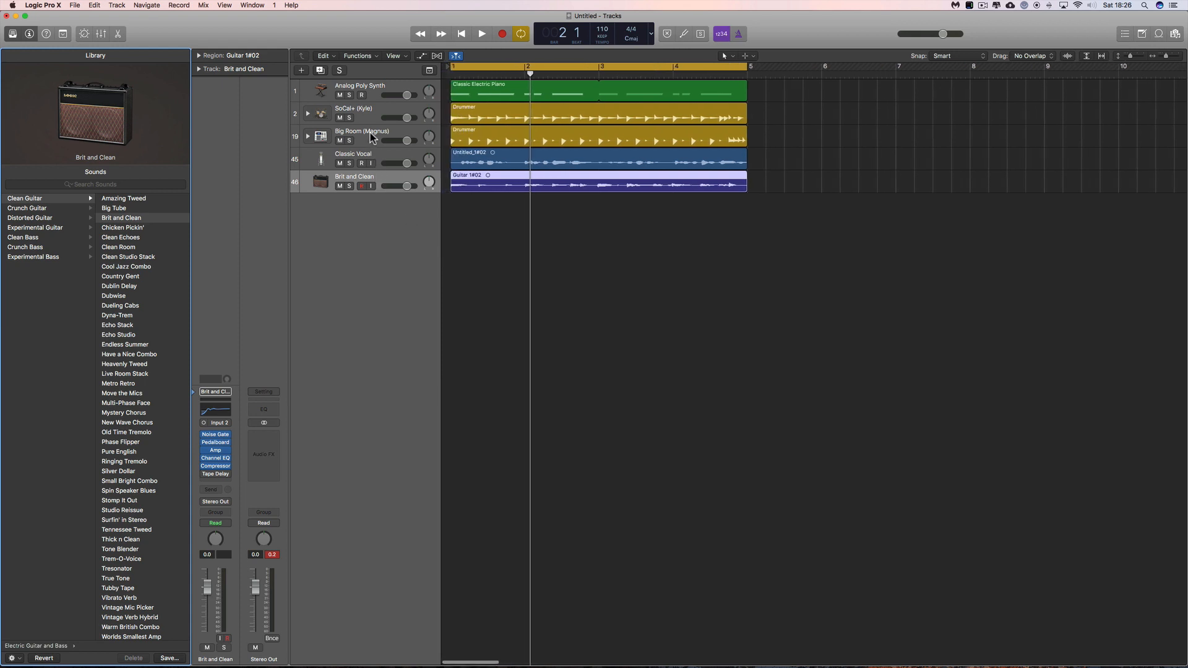
pyautogui.click(374, 136)
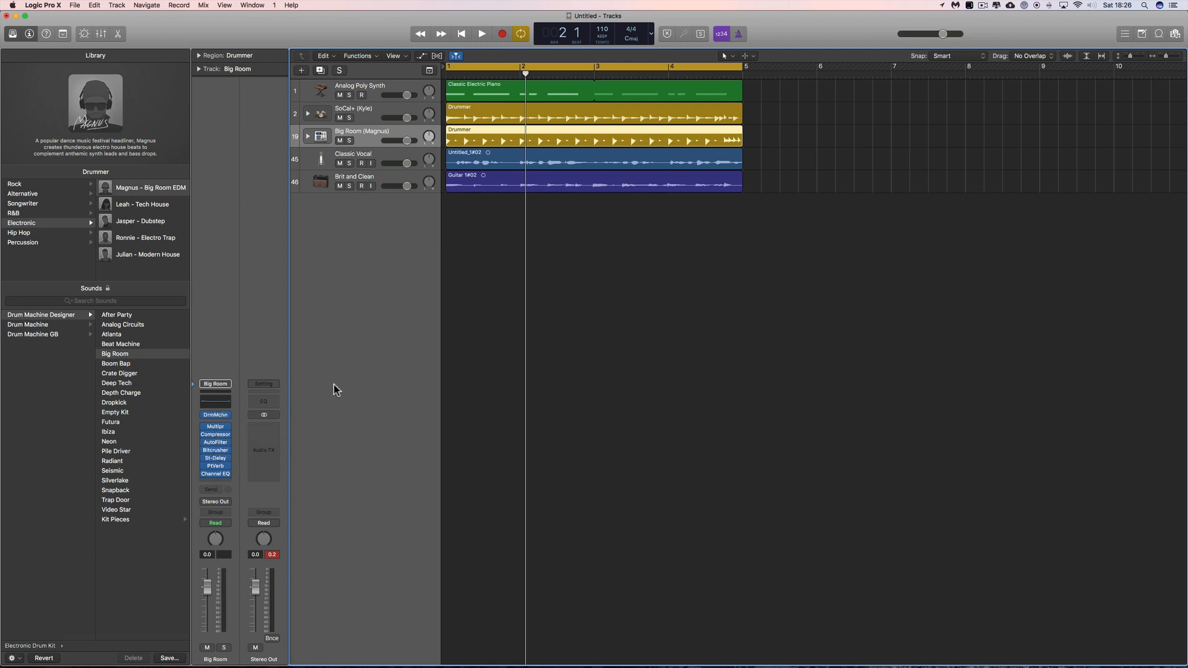
pyautogui.hscroll(1, 333, 384)
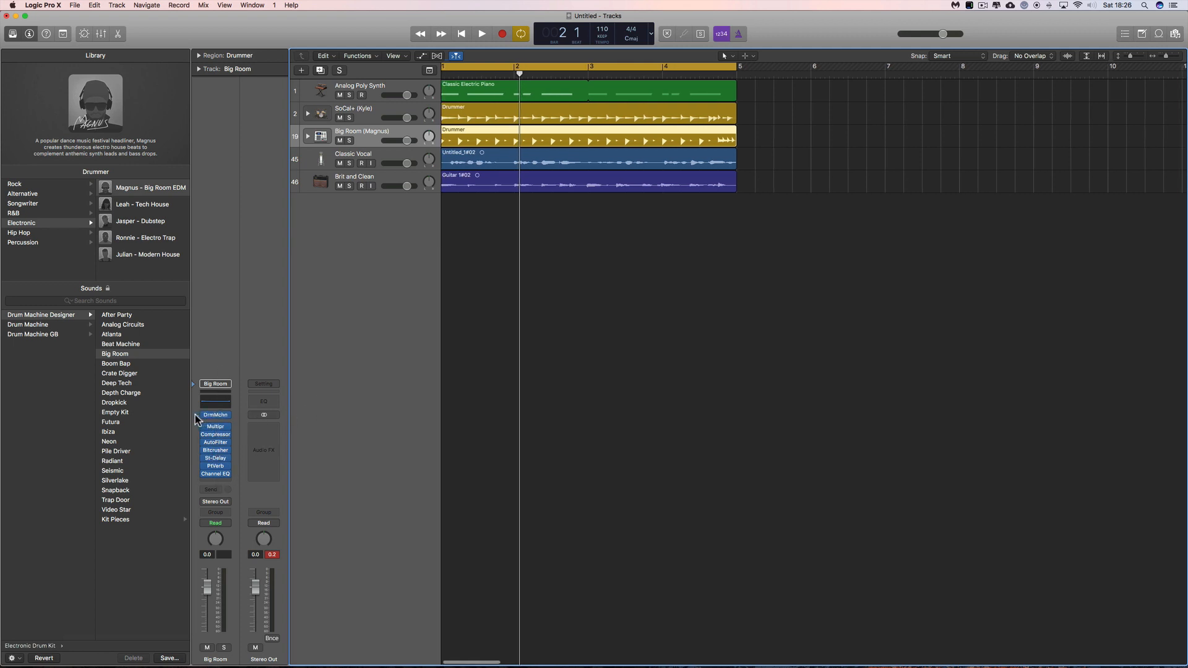
pyautogui.click(215, 418)
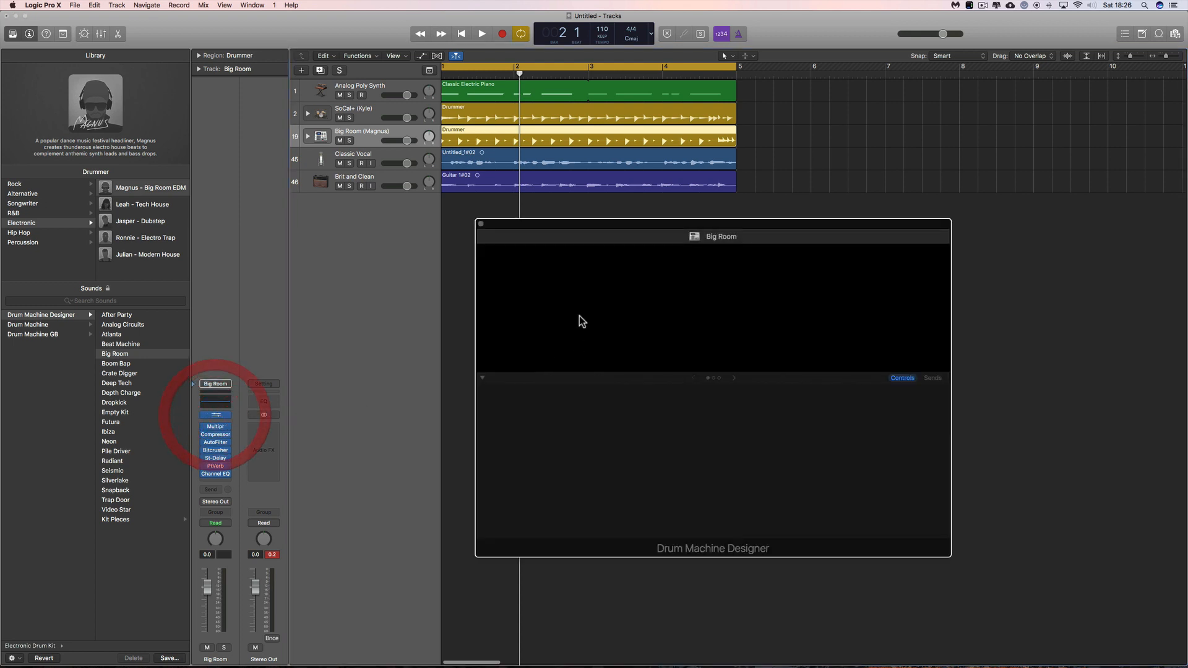
pyautogui.click(598, 226)
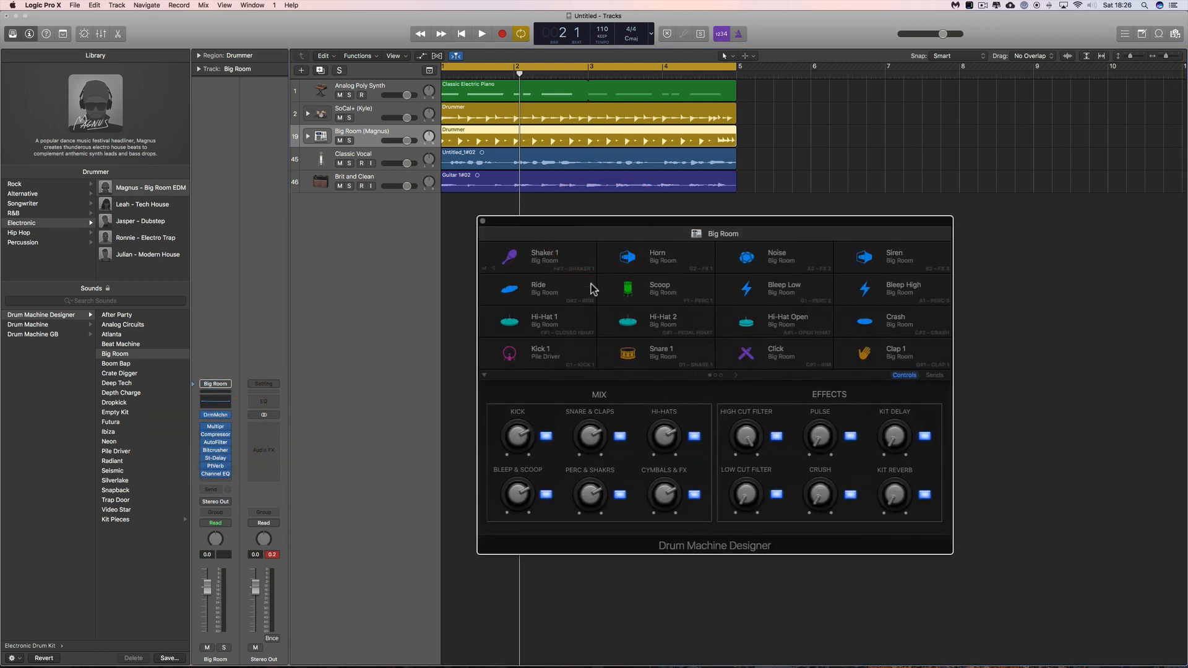
# Step: Select the Hi-Hat 1 pad to view its Library sounds, and return the Library to the Big Room kit's patches
pyautogui.click(531, 327)
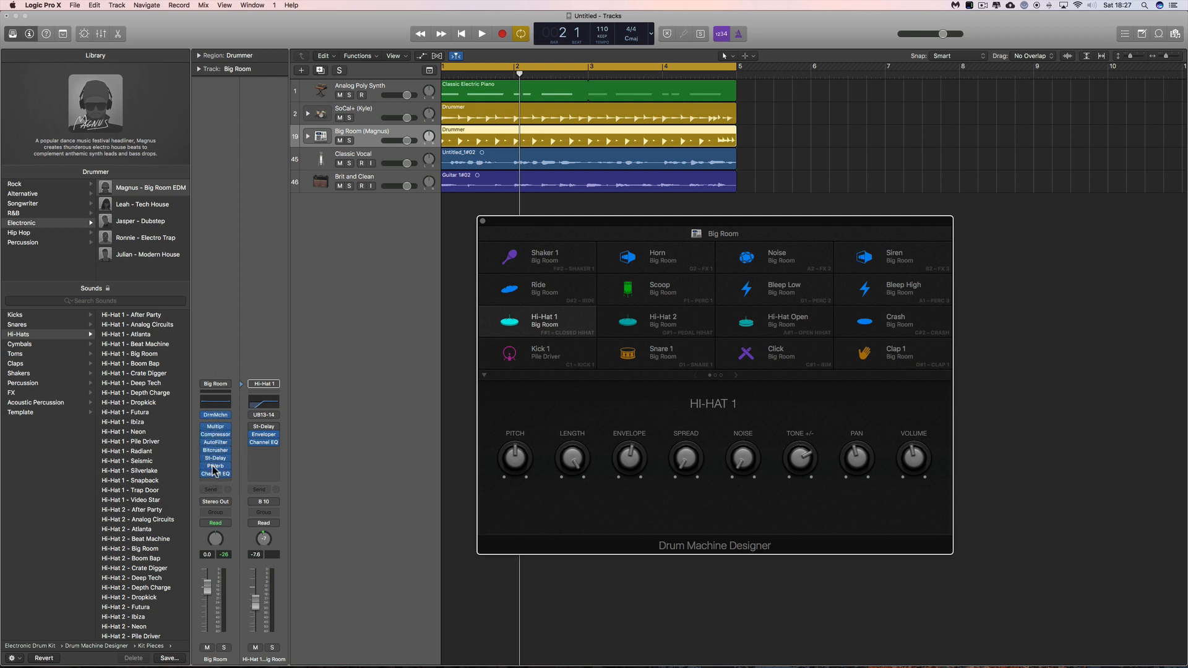
pyautogui.click(201, 388)
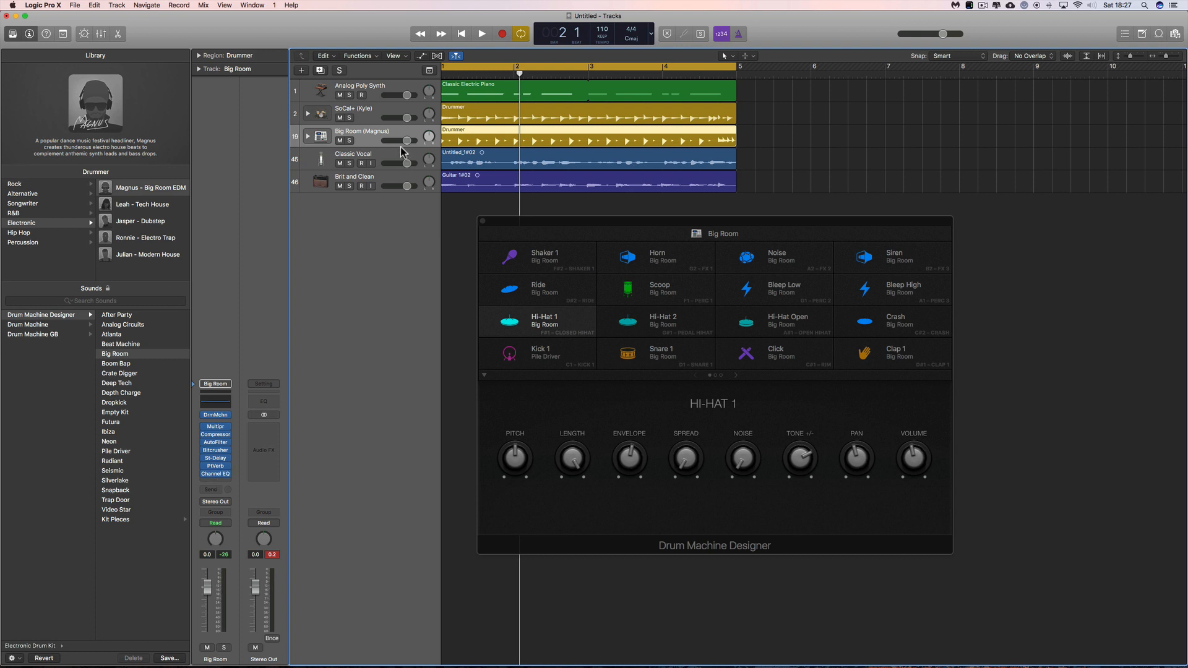
pyautogui.hscroll(-1, 457, 139)
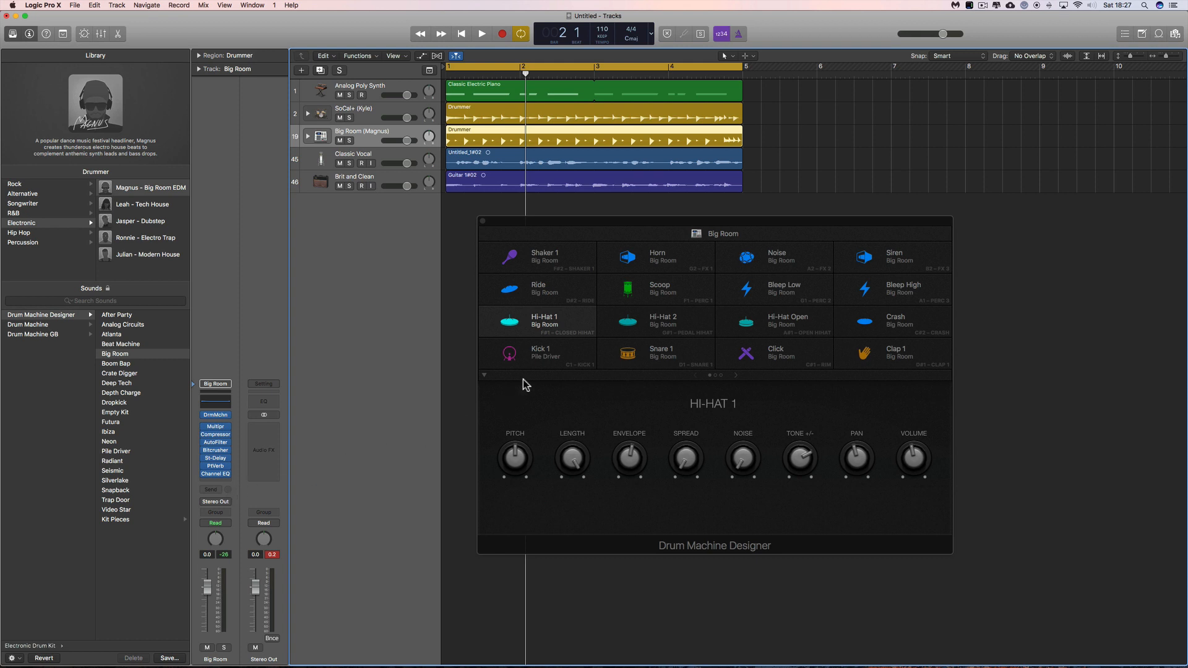
# Step: View the Library presets for the Hi-Hat 1 channel's Enveloper, Channel EQ and St-Delay, and close Drum Machine Designer
pyautogui.click(535, 319)
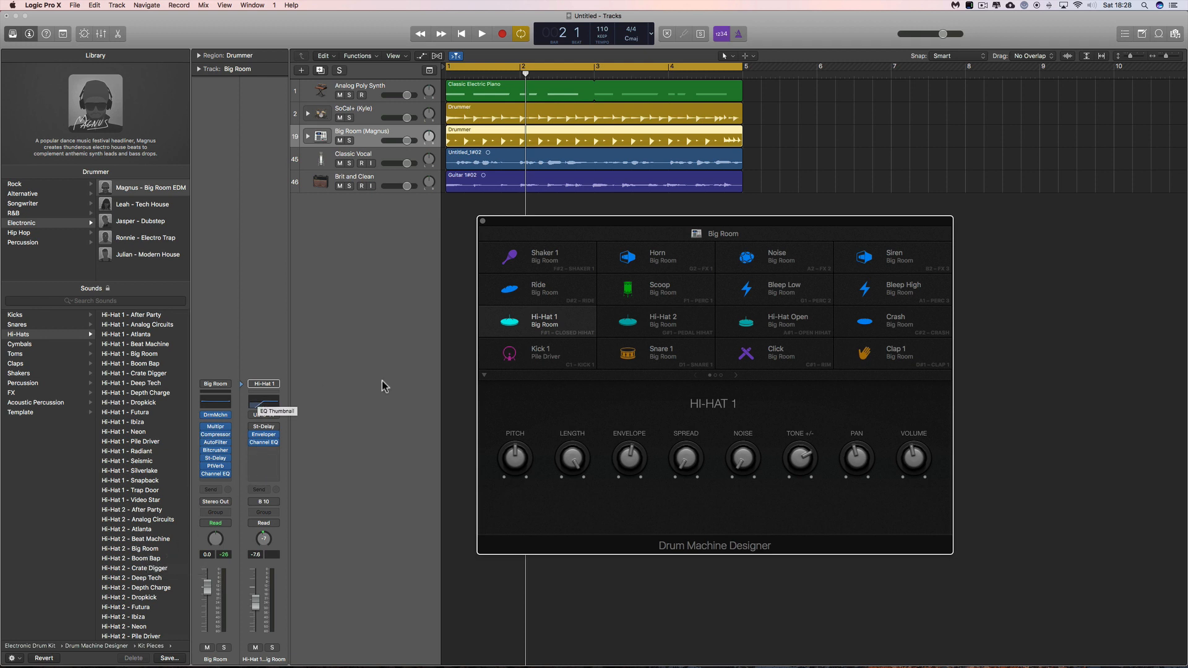
pyautogui.click(523, 324)
pyautogui.click(242, 434)
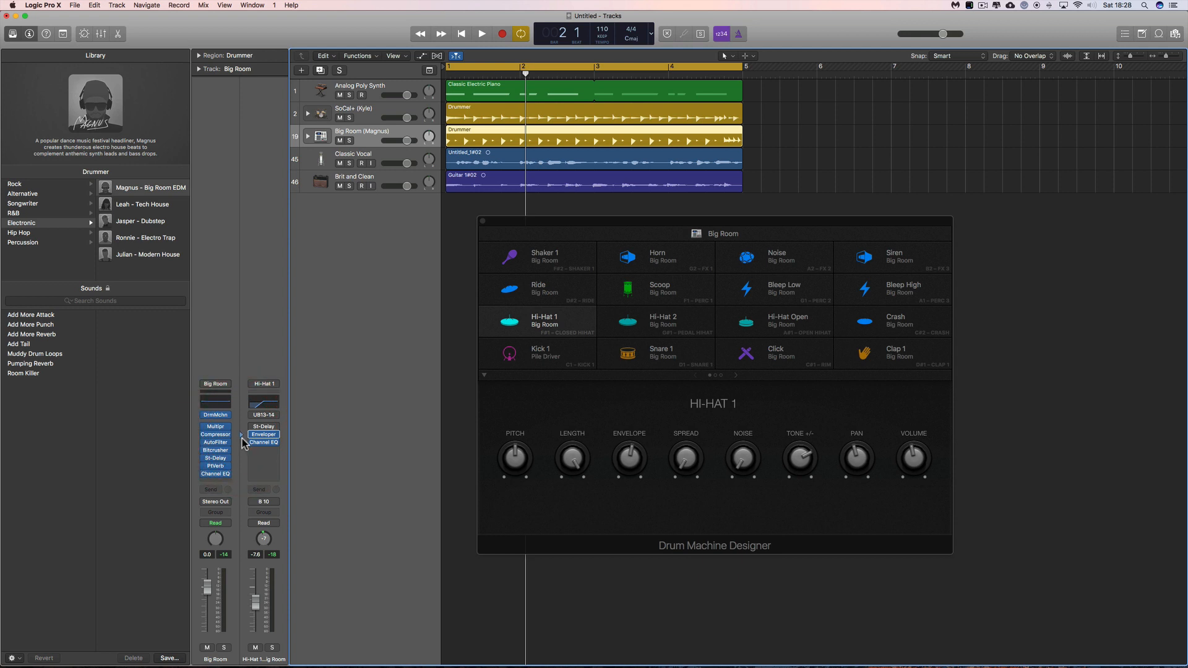
pyautogui.click(243, 442)
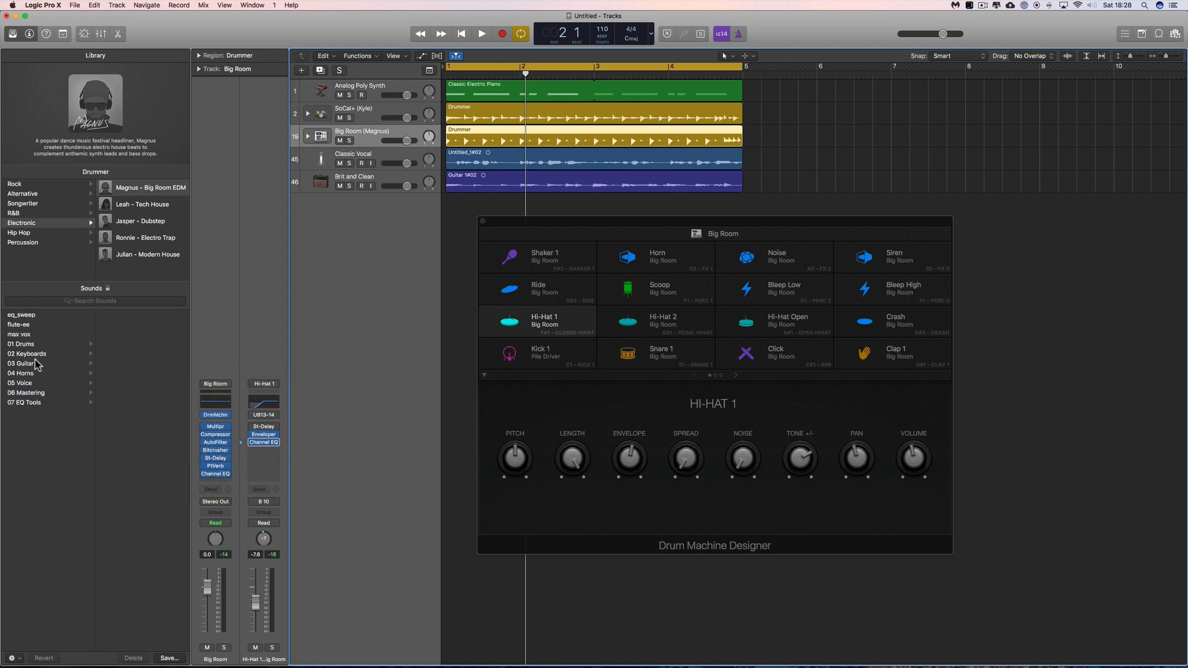
pyautogui.click(243, 435)
pyautogui.click(250, 426)
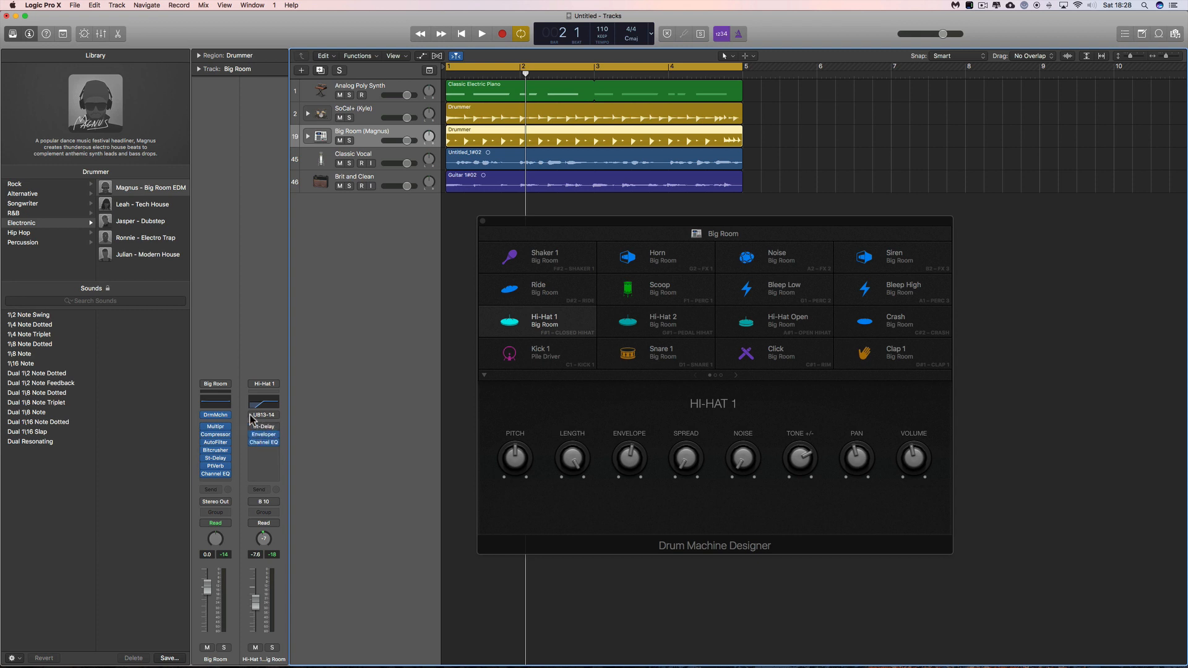
pyautogui.click(257, 385)
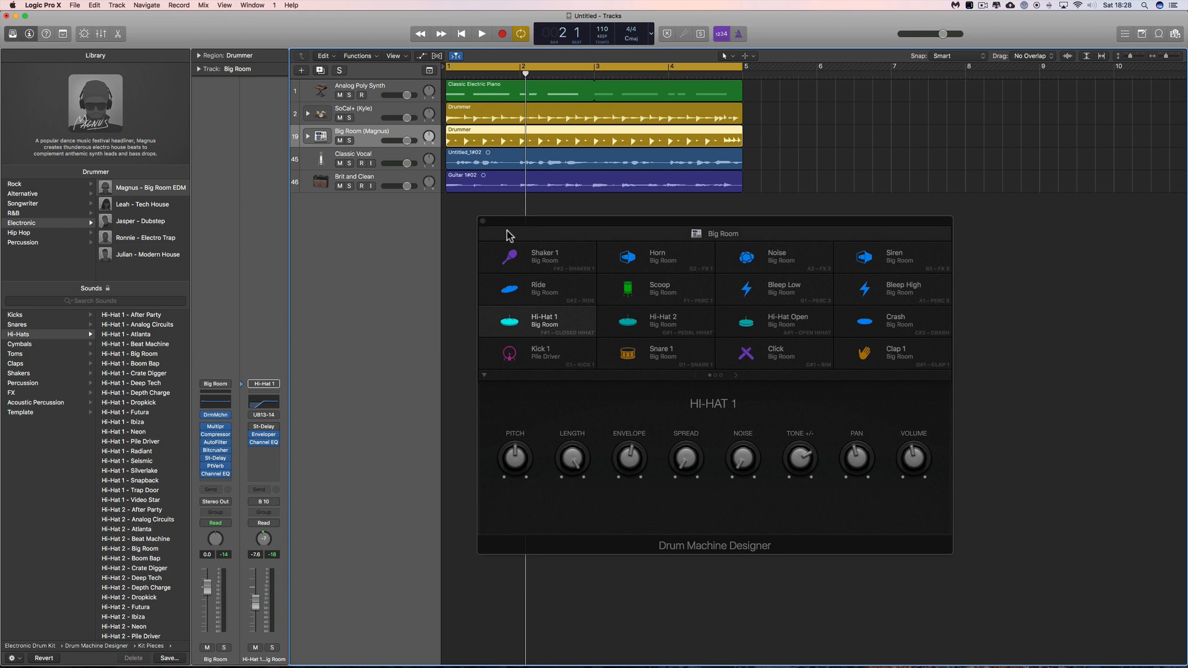
pyautogui.click(484, 222)
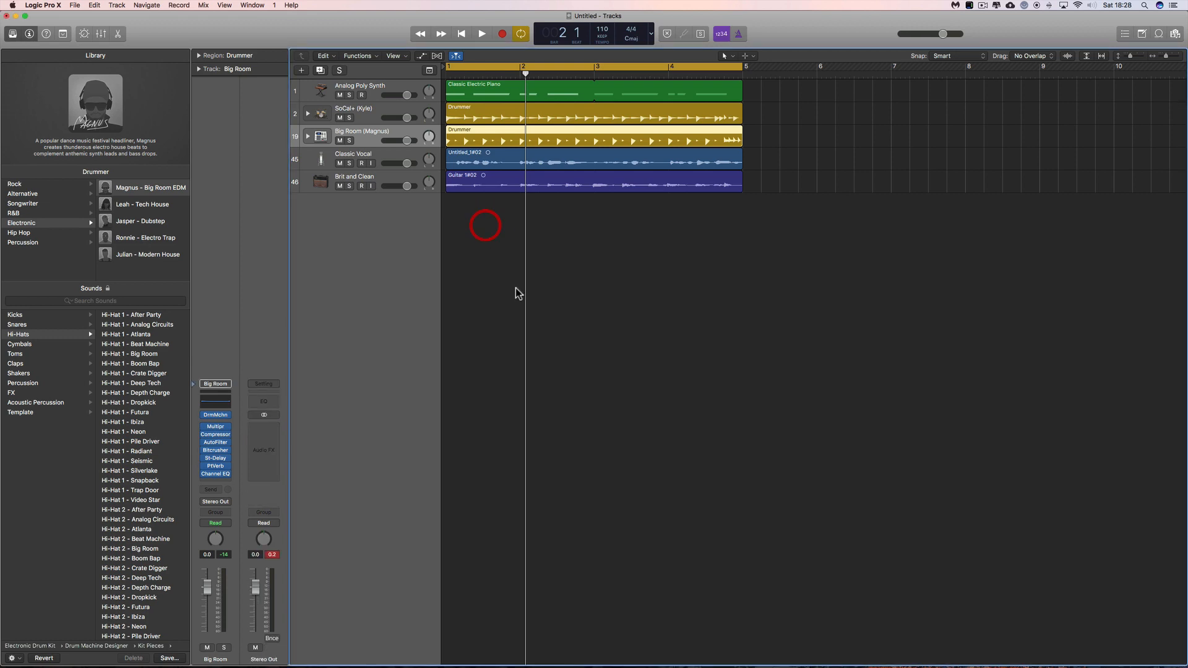
# Step: Select the Classic Vocal track and browse its Voice, Acoustic Guitar, and Drums and Percussion patches, including Overheads and Kick
pyautogui.click(385, 159)
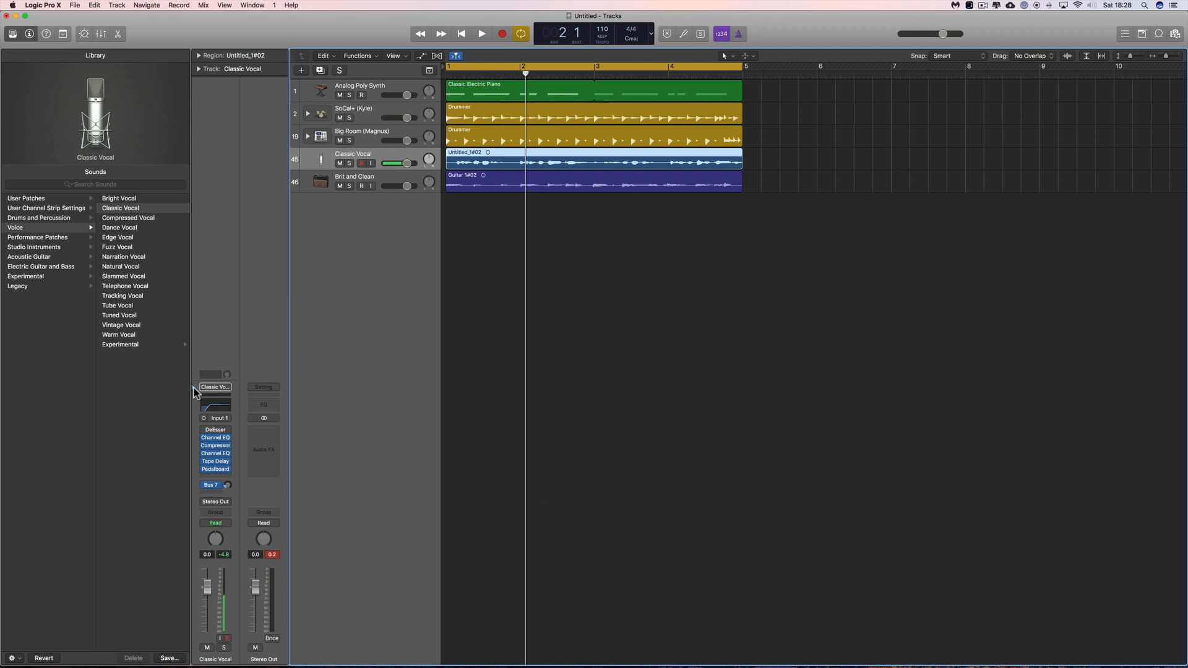
pyautogui.click(20, 228)
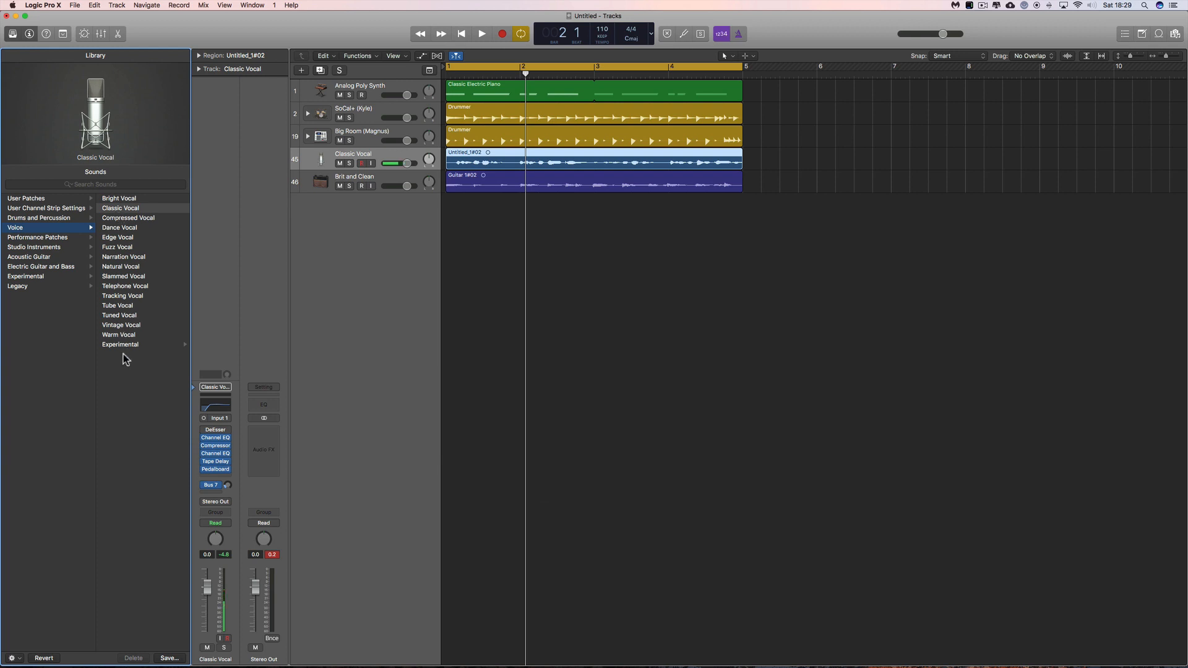
pyautogui.click(23, 257)
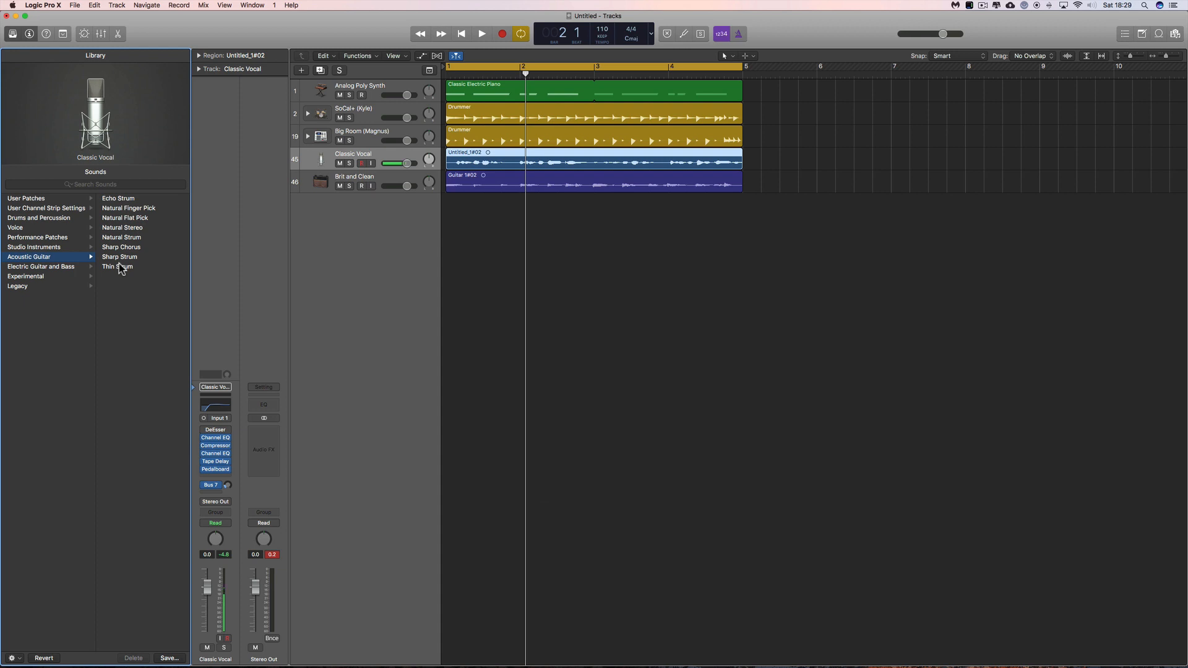
pyautogui.click(56, 219)
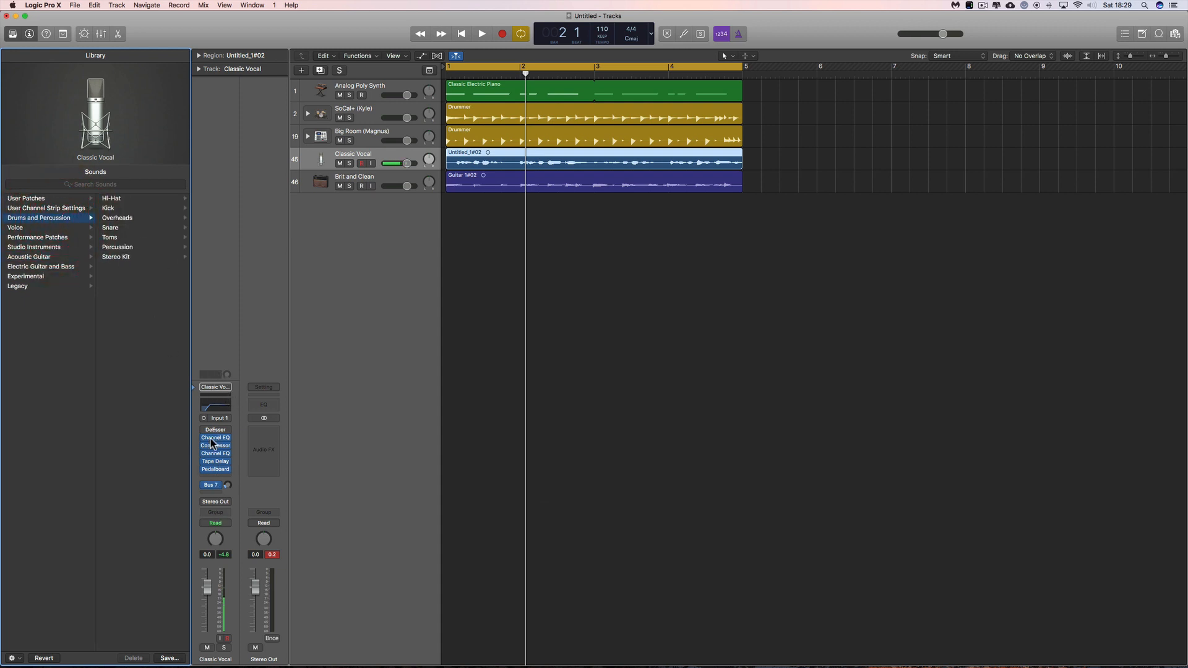
pyautogui.click(115, 199)
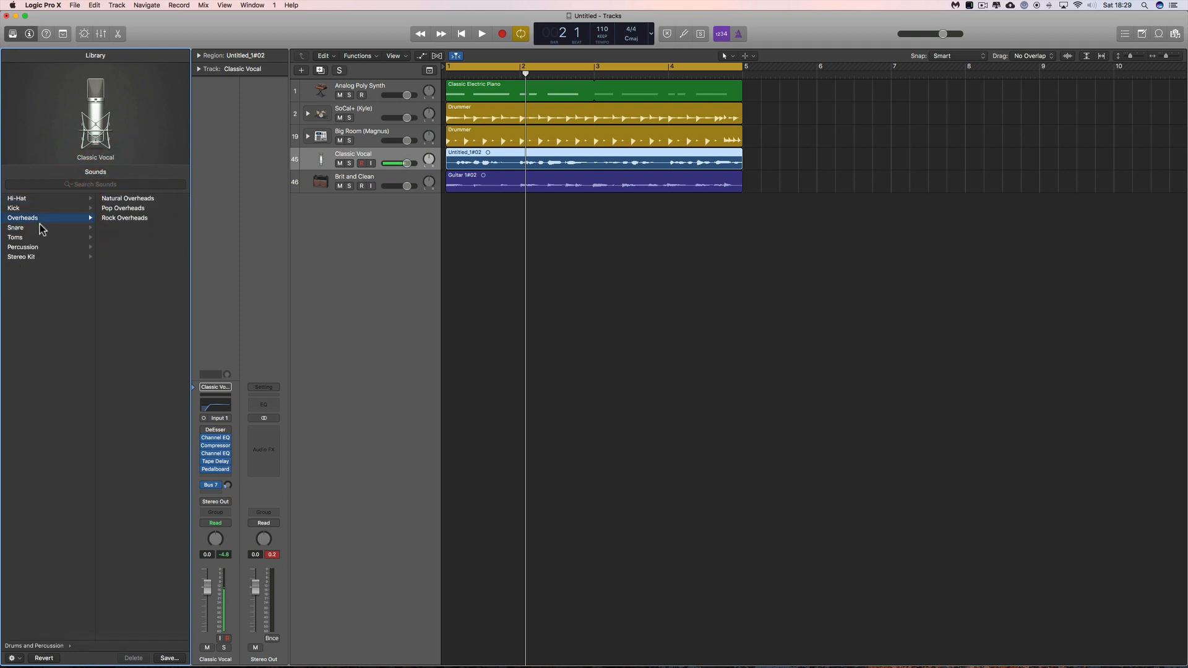
pyautogui.click(46, 208)
pyautogui.hscroll(-5, 72, 240)
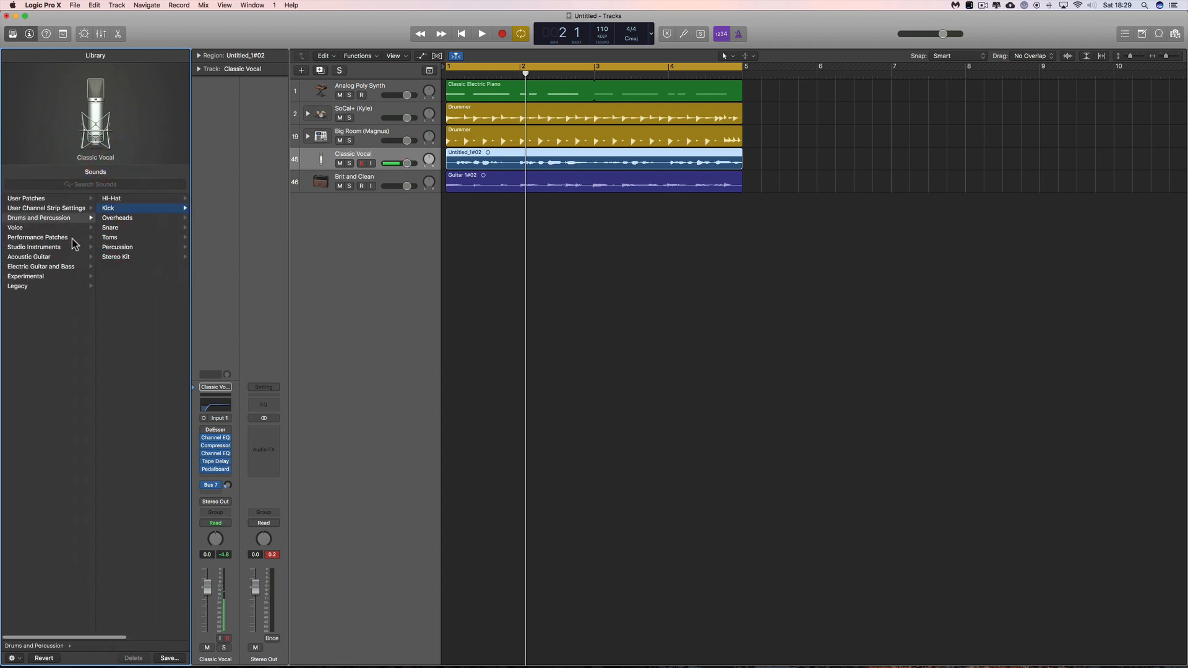
# Step: Browse the Strings, Keyboards and Brass patches in Studio Instruments, and return to the Voice patches
pyautogui.click(50, 247)
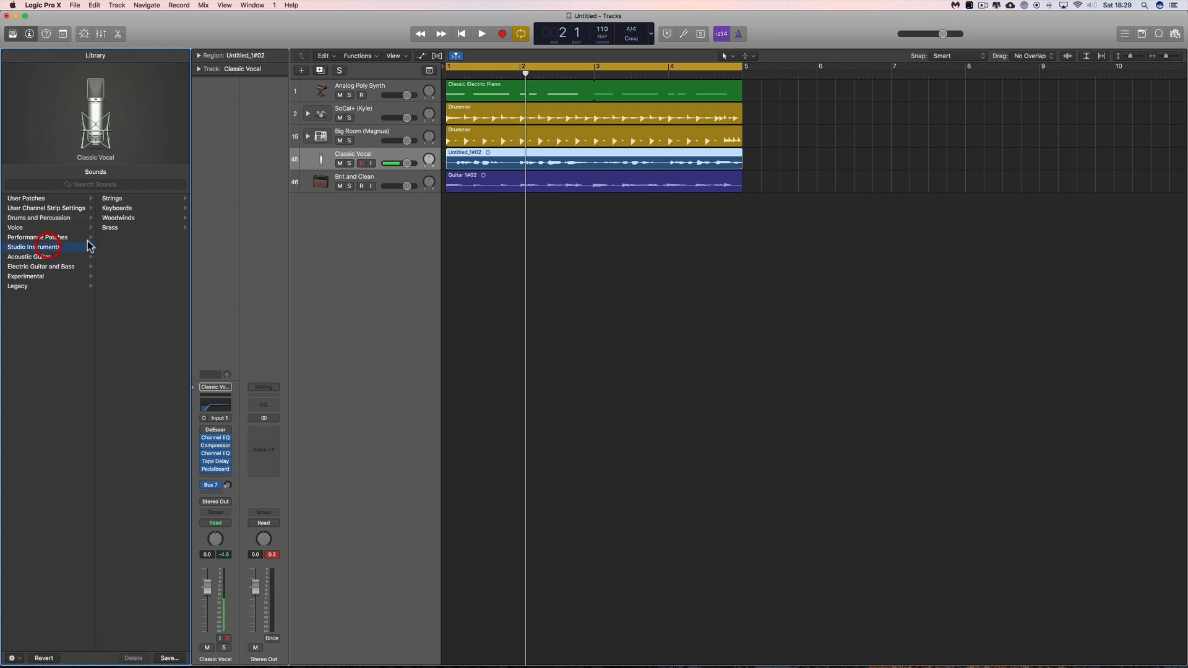
pyautogui.click(108, 198)
pyautogui.click(22, 211)
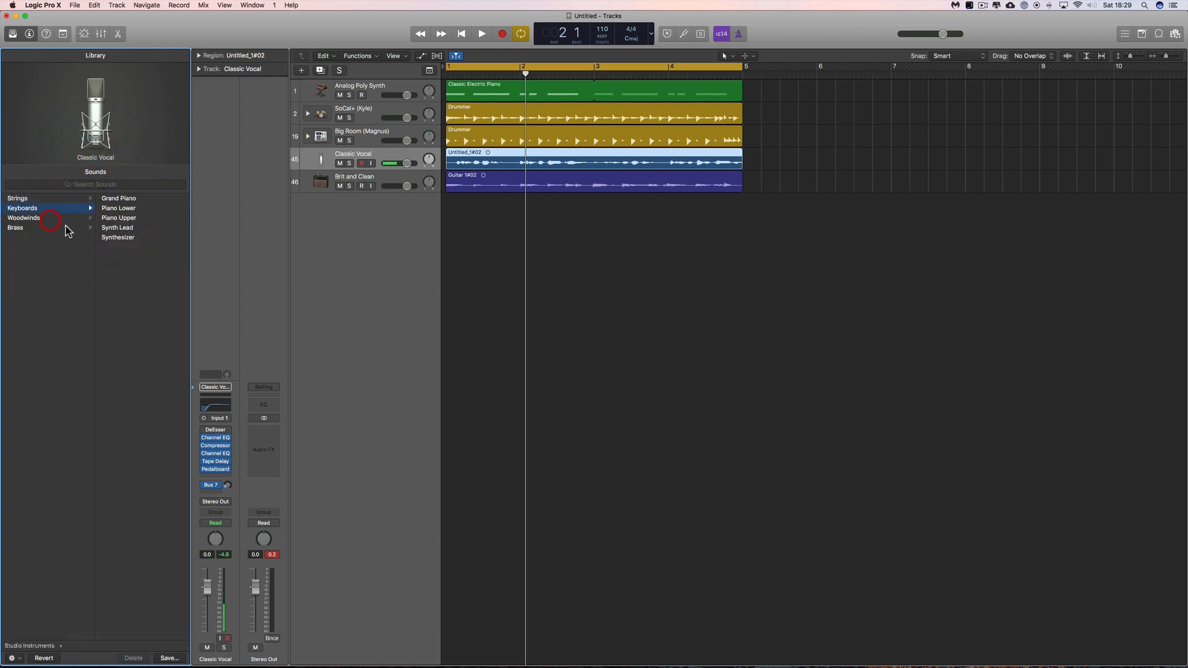
pyautogui.click(44, 227)
pyautogui.hscroll(-5, 46, 235)
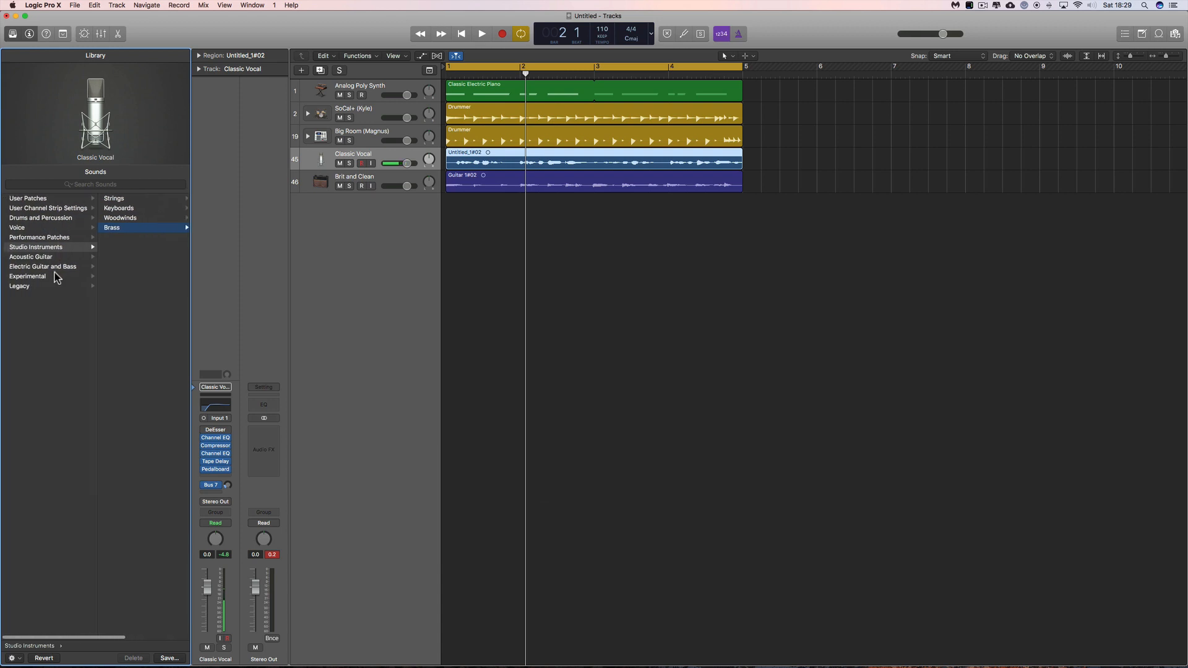
pyautogui.click(18, 228)
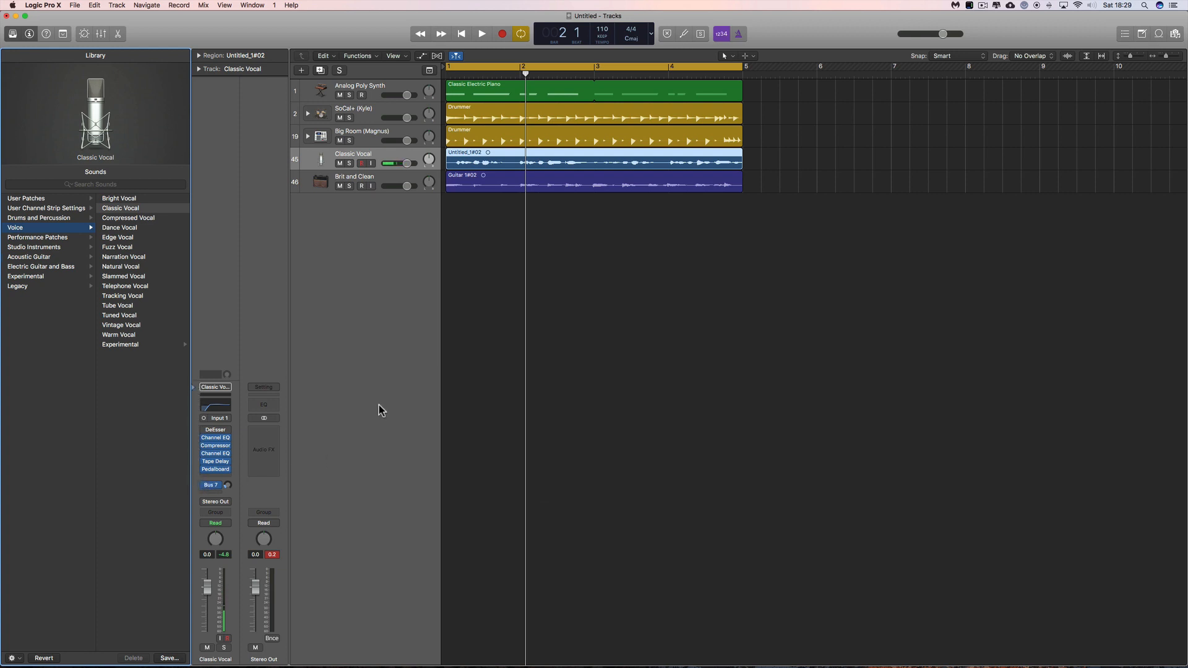
# Step: Select the Brit and Clean guitar track and open its Amp Designer over the empty track area
pyautogui.click(386, 182)
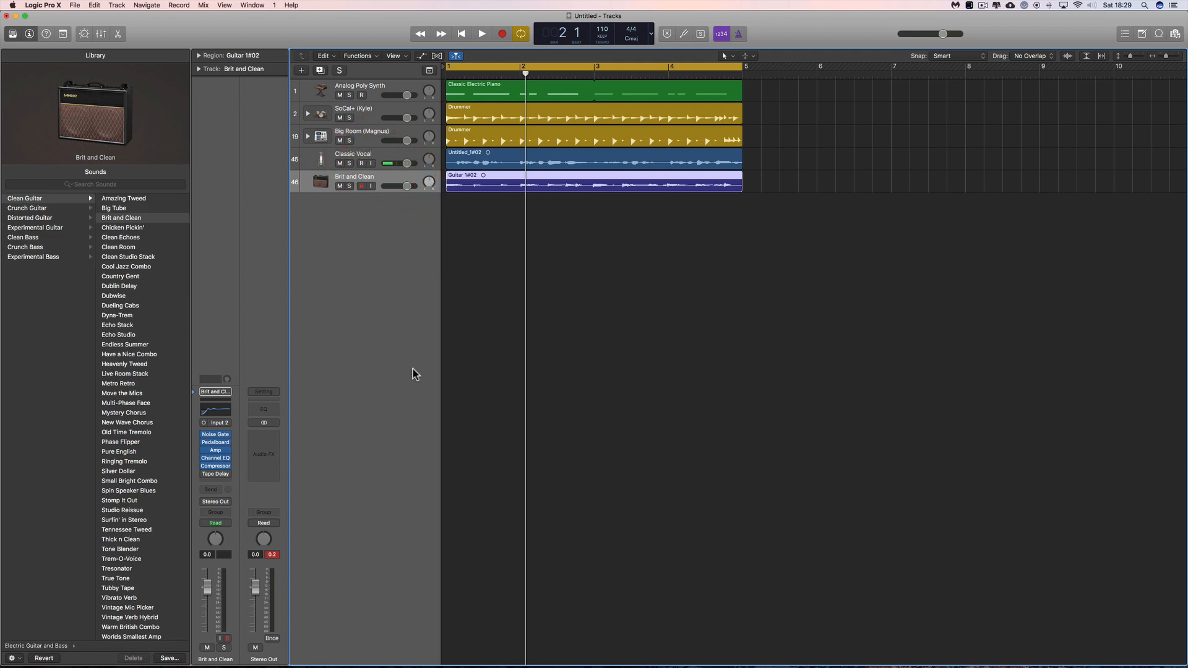
pyautogui.click(122, 227)
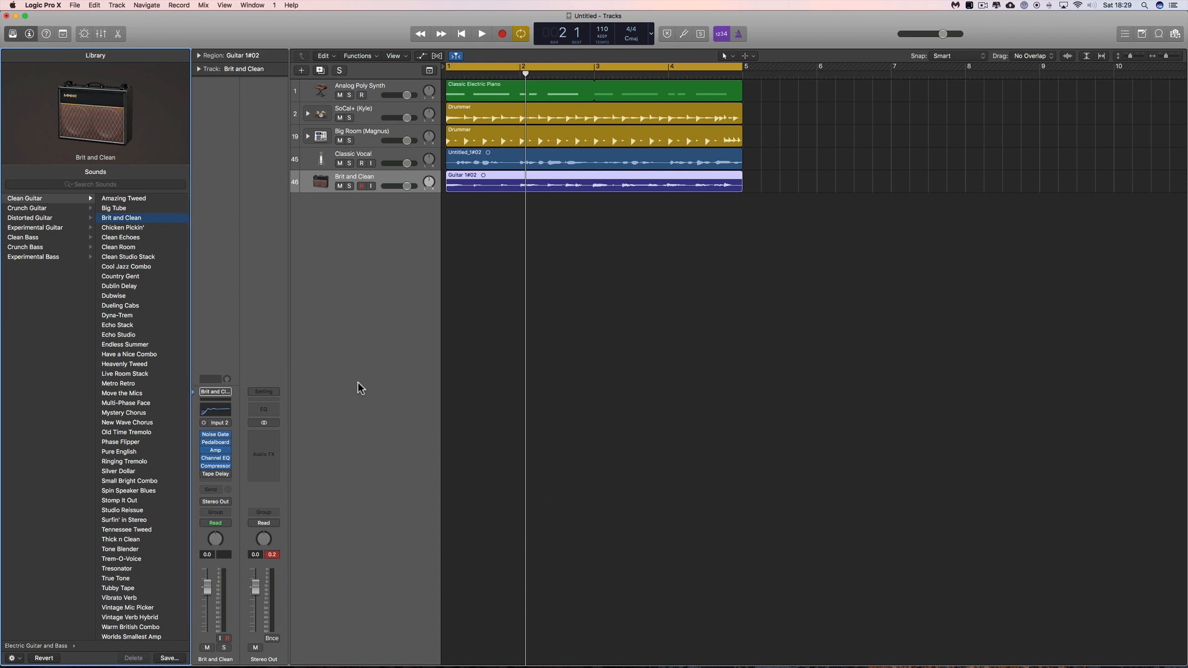
pyautogui.click(216, 451)
pyautogui.moveTo(339, 48); pyautogui.dragTo(695, 257)
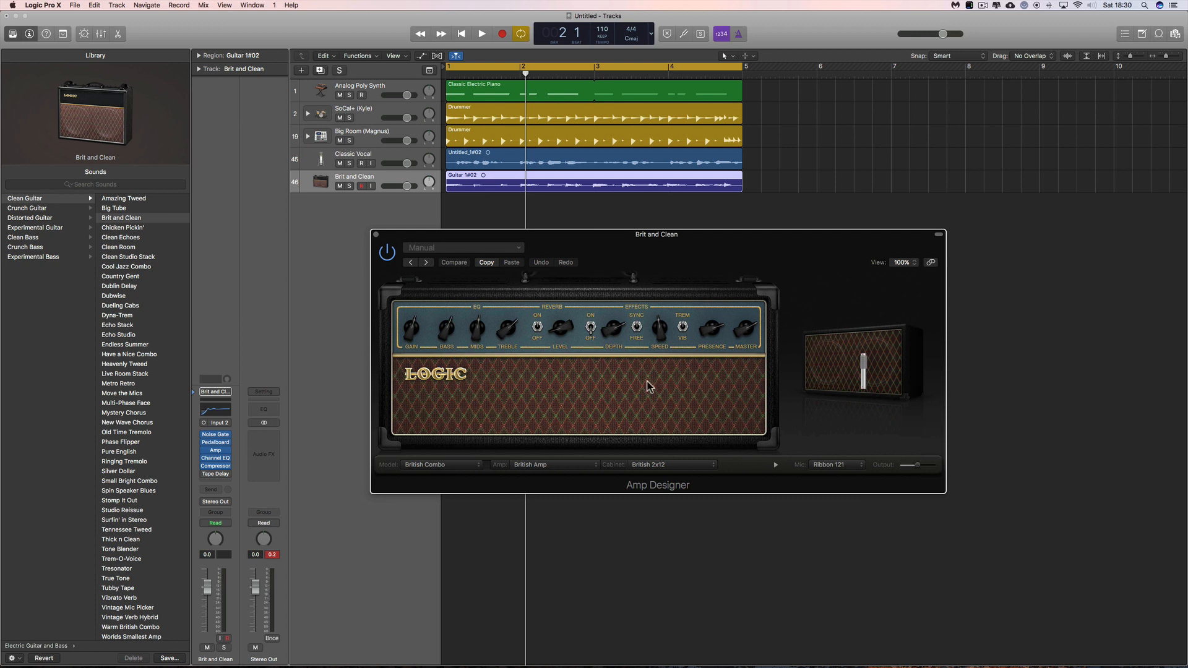
# Step: View the available Model, Amp, Cabinet and Mic choices in Amp Designer without changing them
pyautogui.moveTo(830, 373)
pyautogui.click(466, 464)
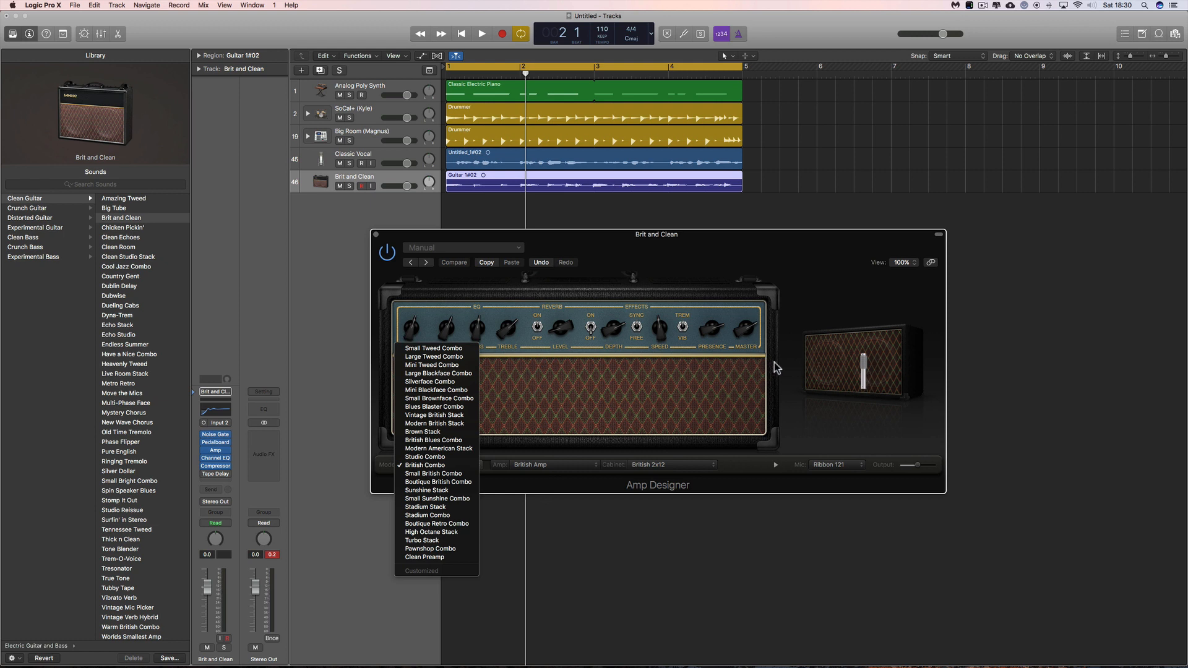
pyautogui.click(554, 471)
pyautogui.click(560, 472)
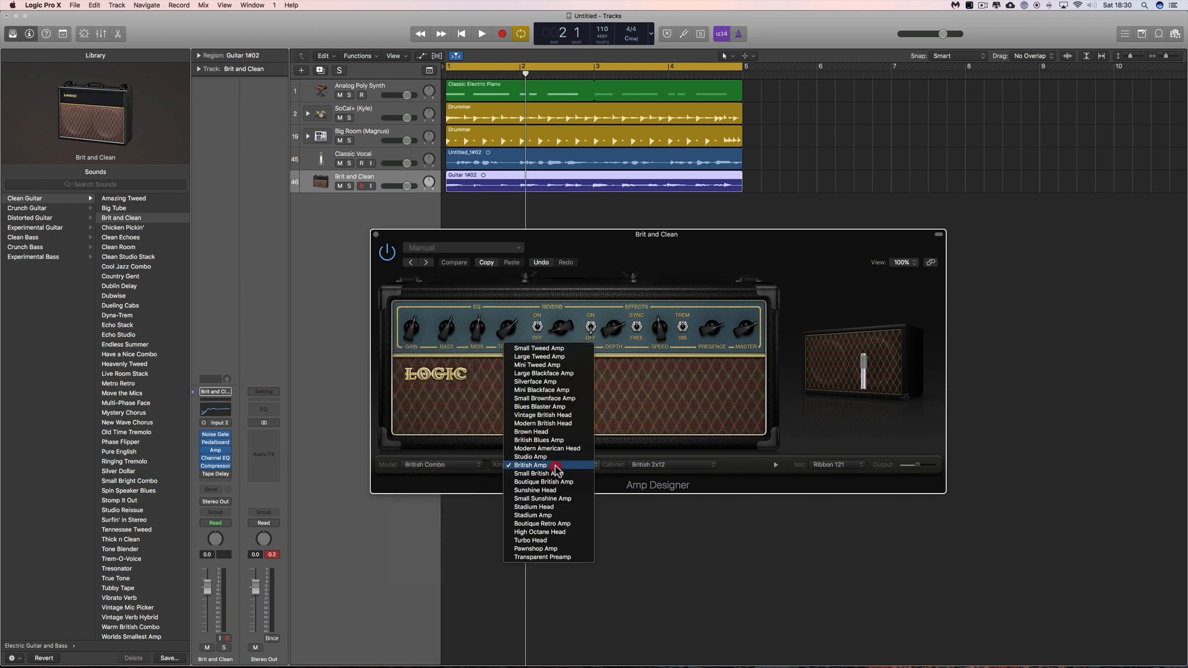
pyautogui.click(666, 473)
pyautogui.click(668, 465)
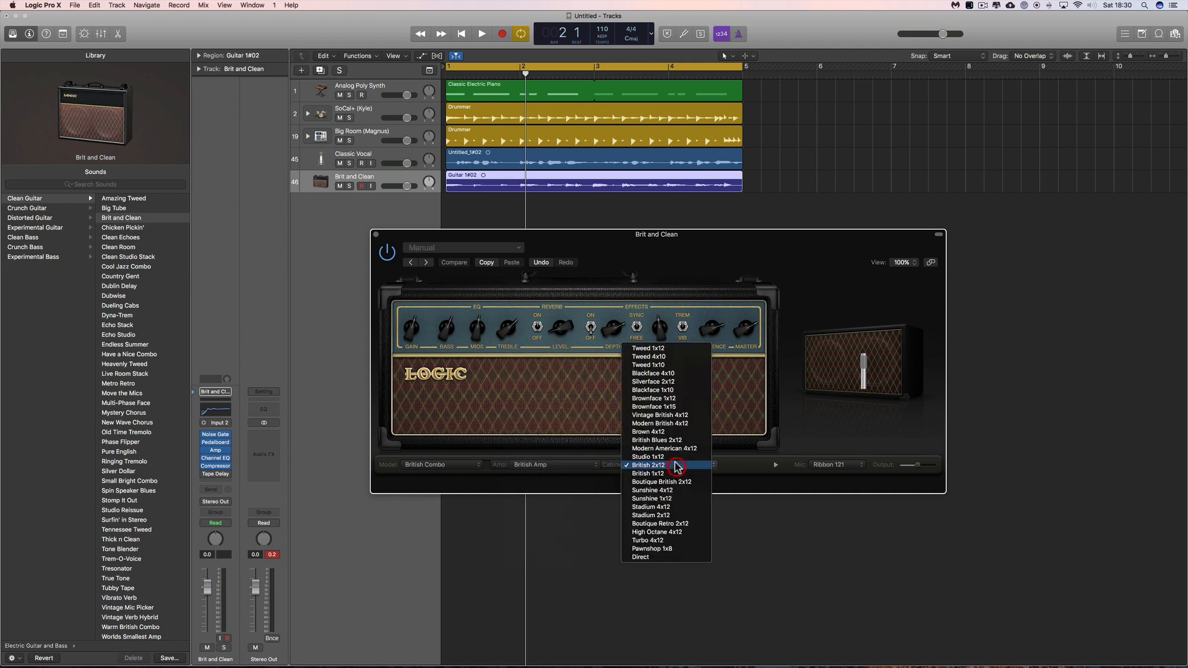
pyautogui.click(819, 472)
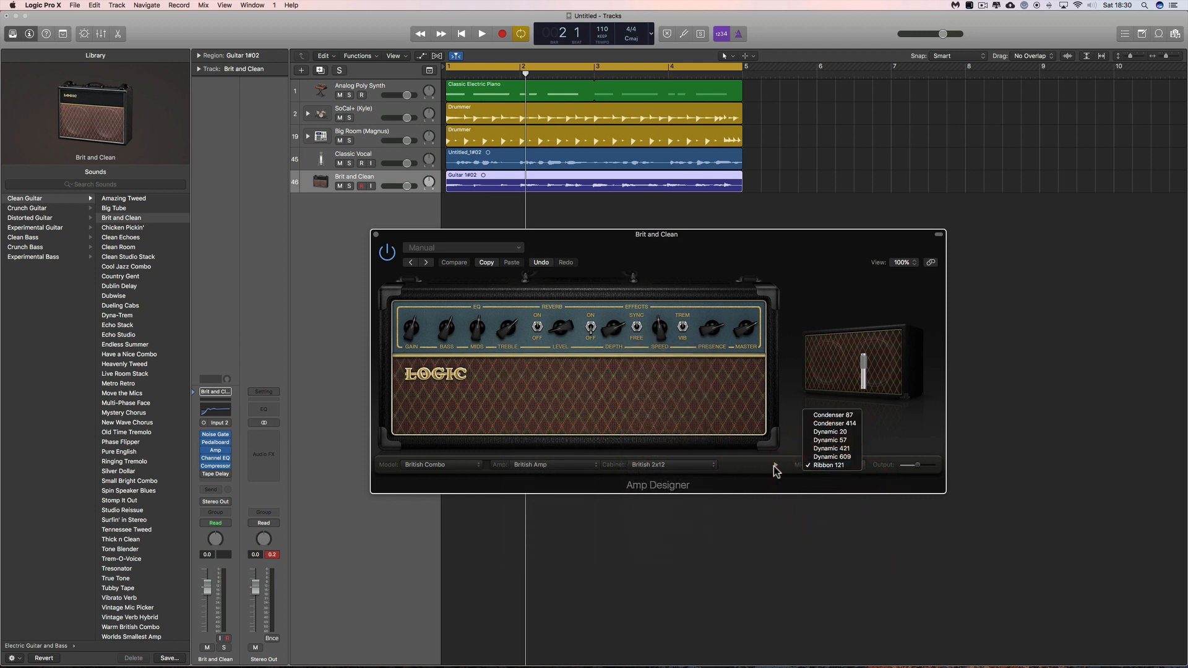
pyautogui.click(751, 469)
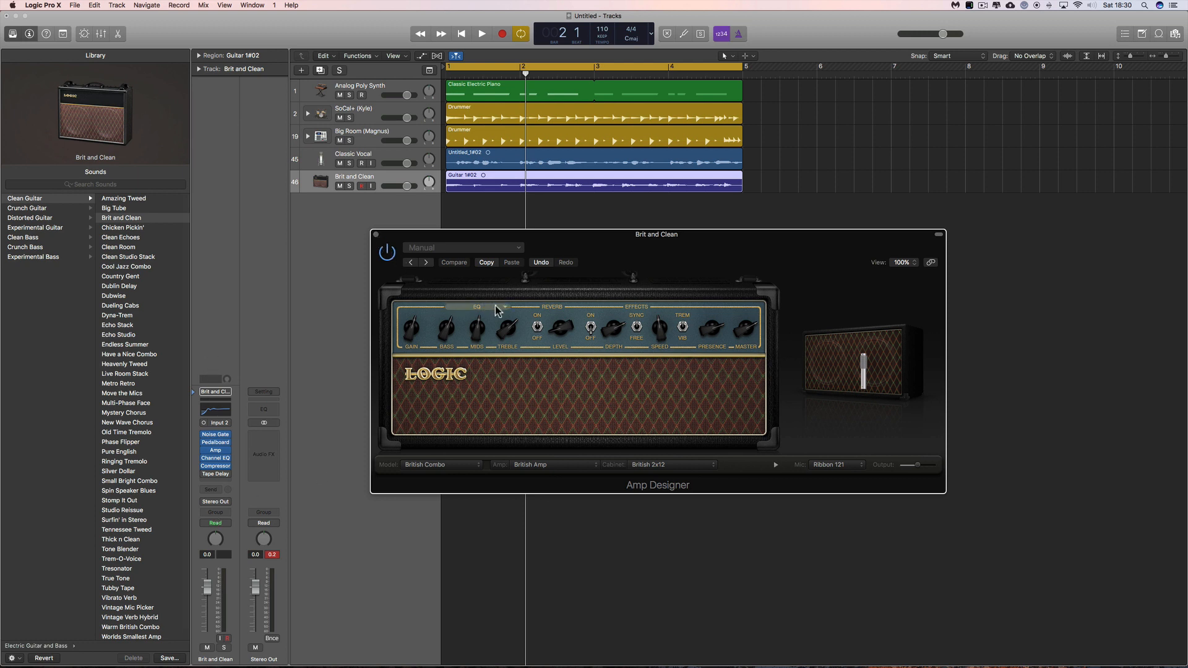
# Step: Change the Amp Designer model to Sunshine Stack and close the plug-in window
pyautogui.click(464, 465)
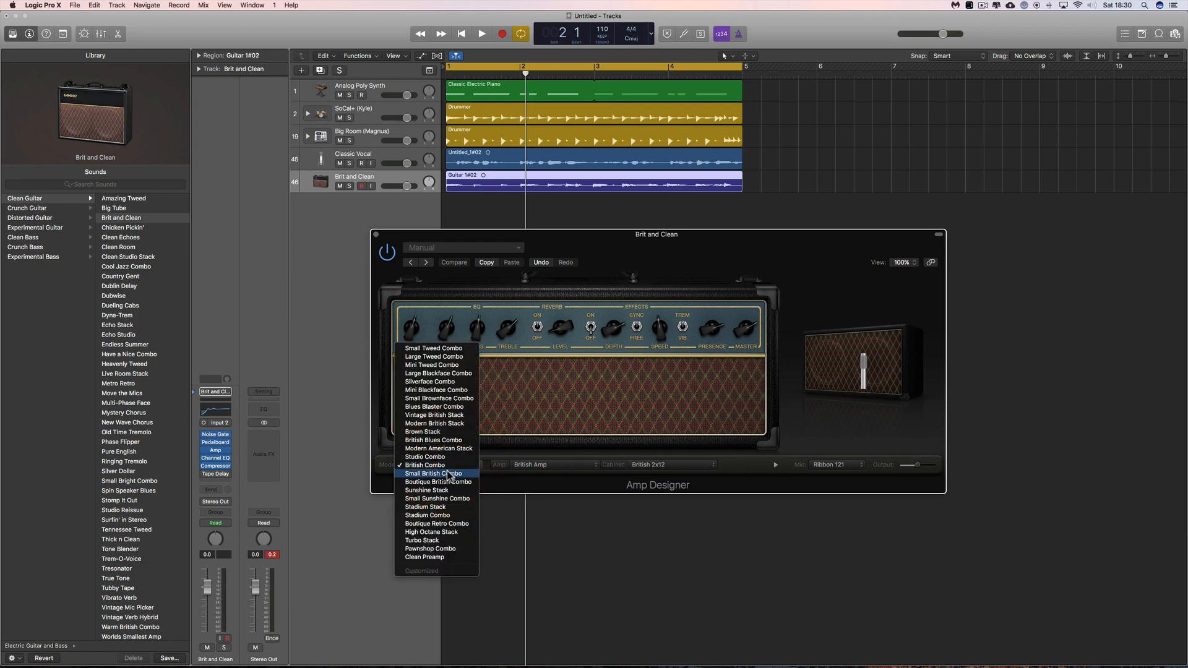
pyautogui.click(446, 491)
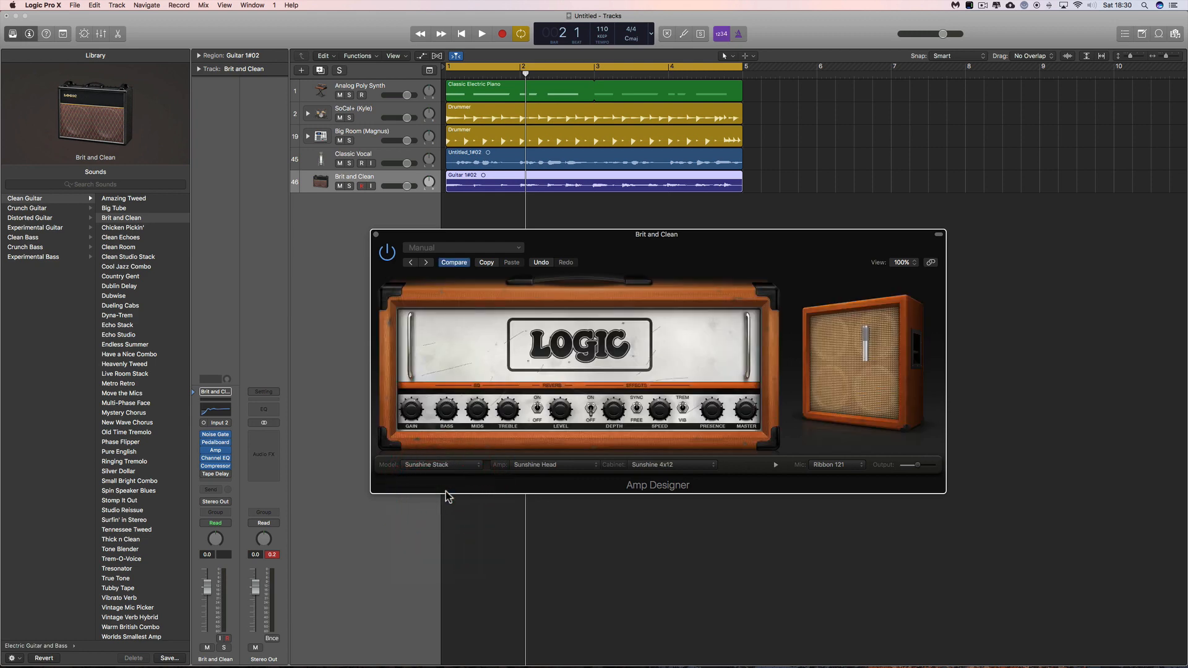
pyautogui.click(504, 407)
pyautogui.click(483, 406)
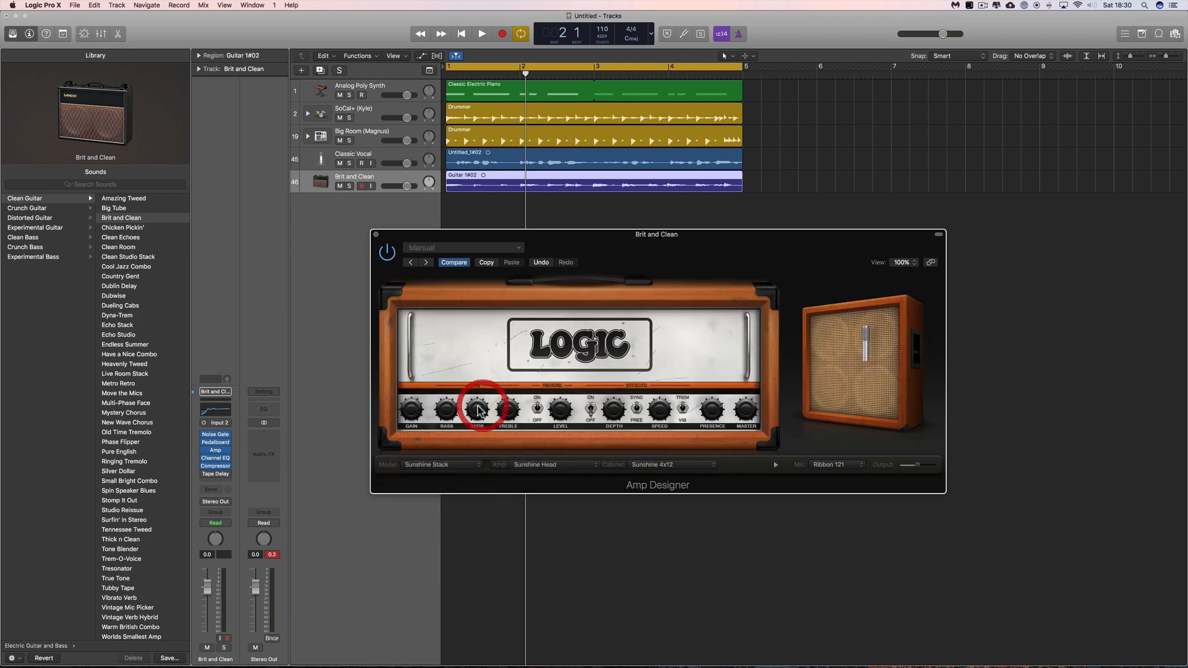
pyautogui.click(500, 428)
pyautogui.click(513, 429)
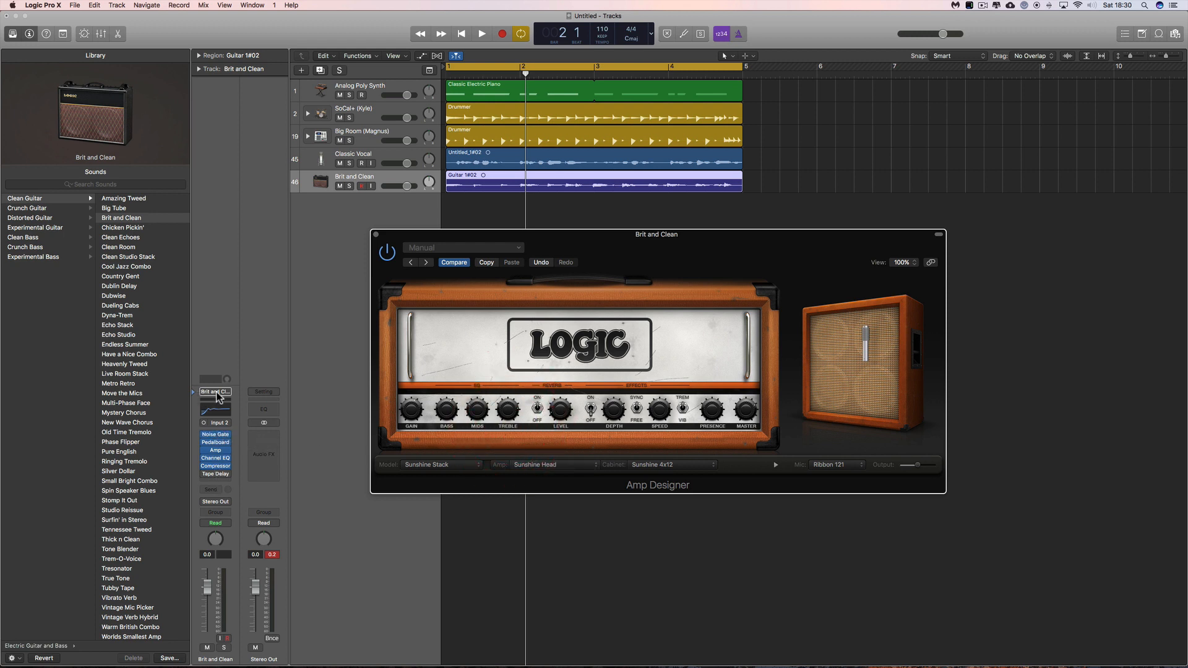
pyautogui.click(376, 235)
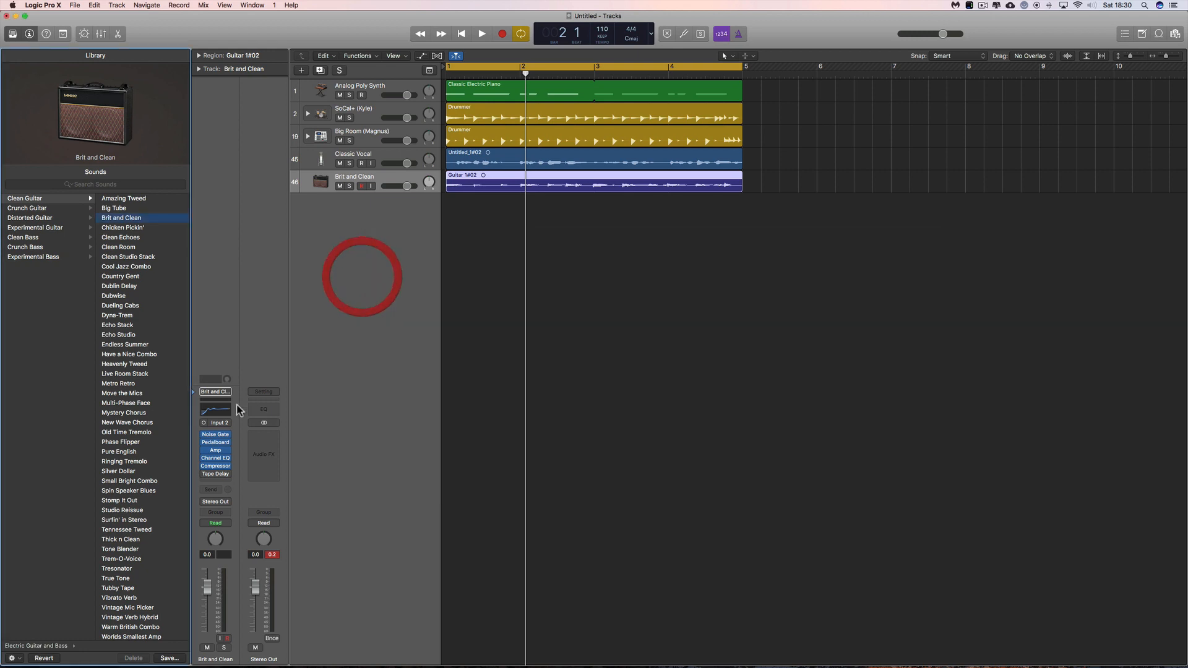
# Step: Add the Fuzz Machine after the Squash Compressor in Pedalboard, adjust its Fuzz and Tone knobs, and close the window
pyautogui.click(215, 442)
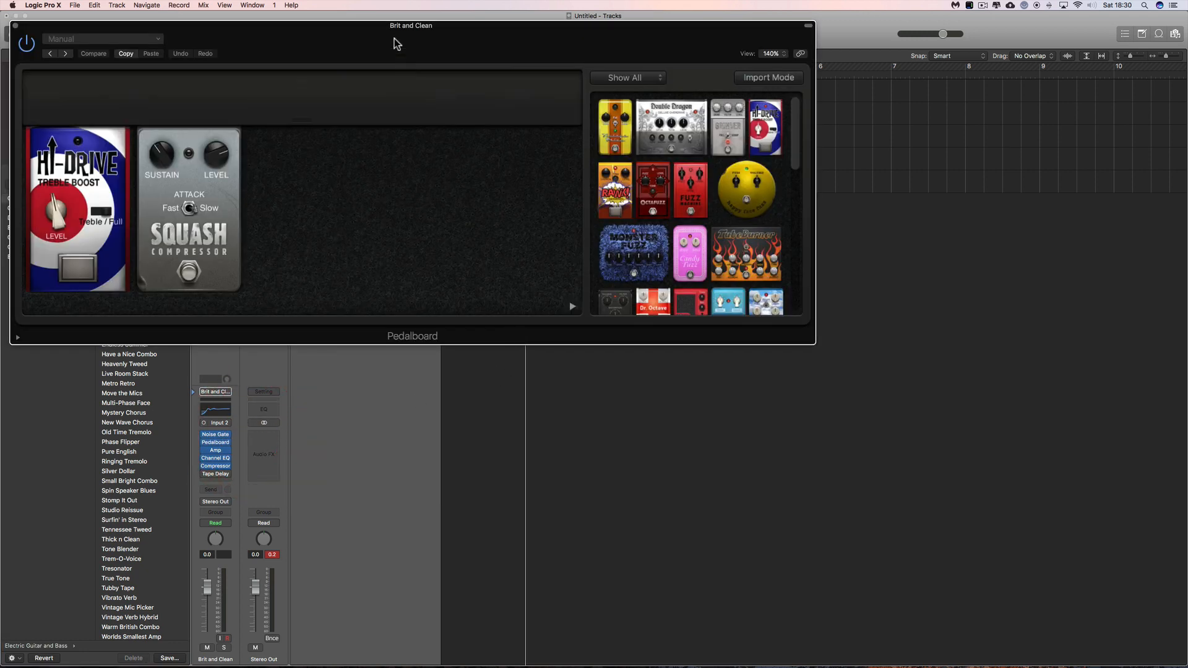
pyautogui.moveTo(396, 38); pyautogui.dragTo(730, 228)
pyautogui.click(637, 322)
pyautogui.moveTo(1003, 386); pyautogui.dragTo(673, 406)
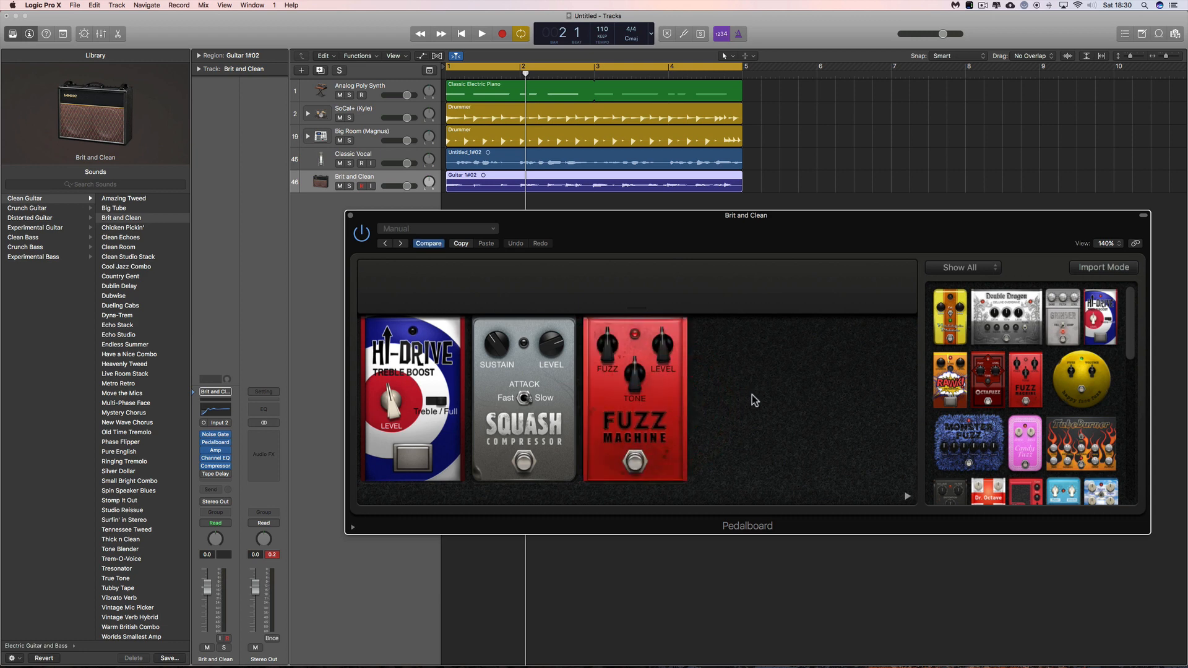
pyautogui.moveTo(609, 352); pyautogui.dragTo(609, 336)
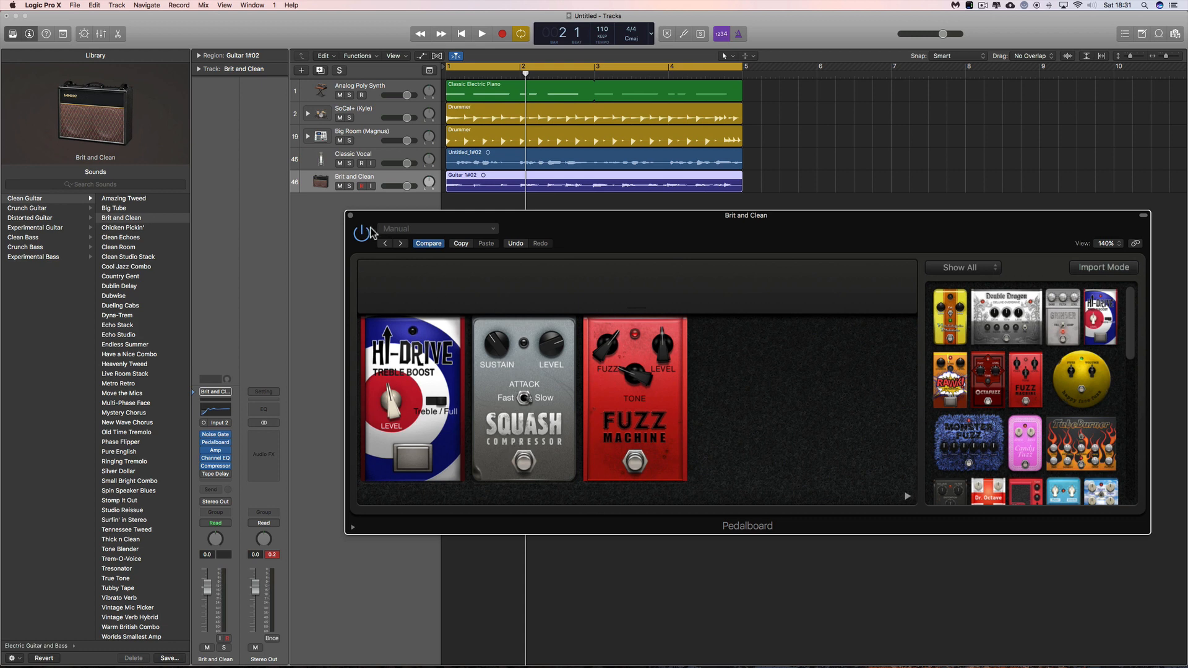
pyautogui.click(350, 216)
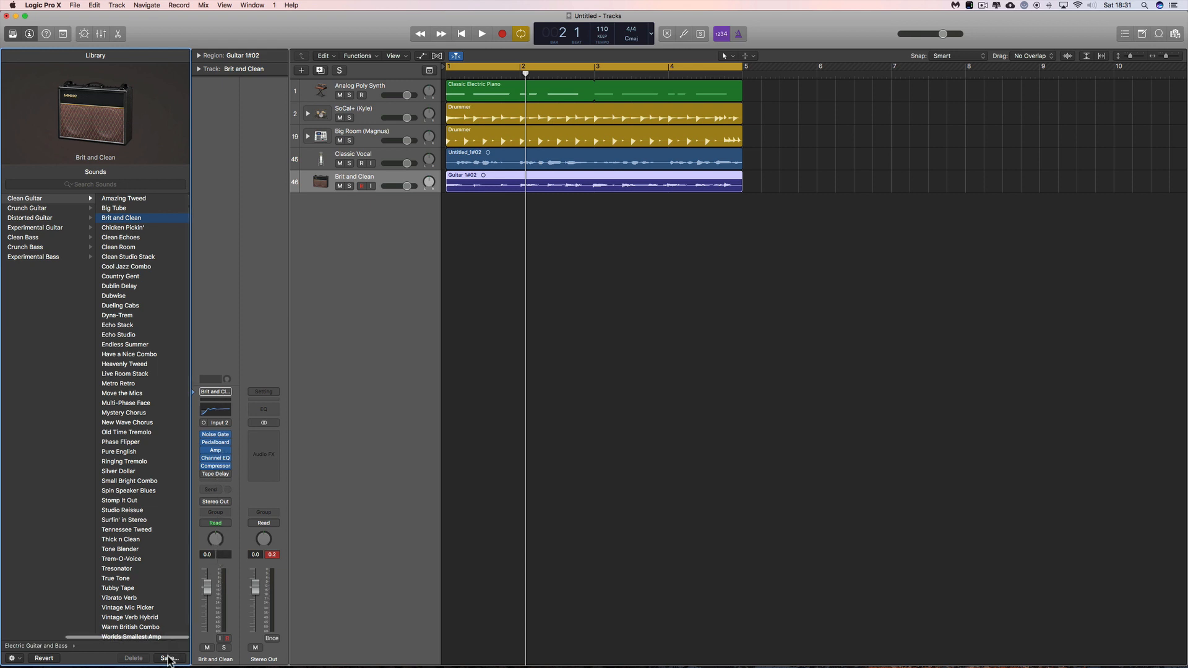
# Step: Save the guitar track's current sound as a user patch named "Brit and Clean orange"
pyautogui.click(169, 659)
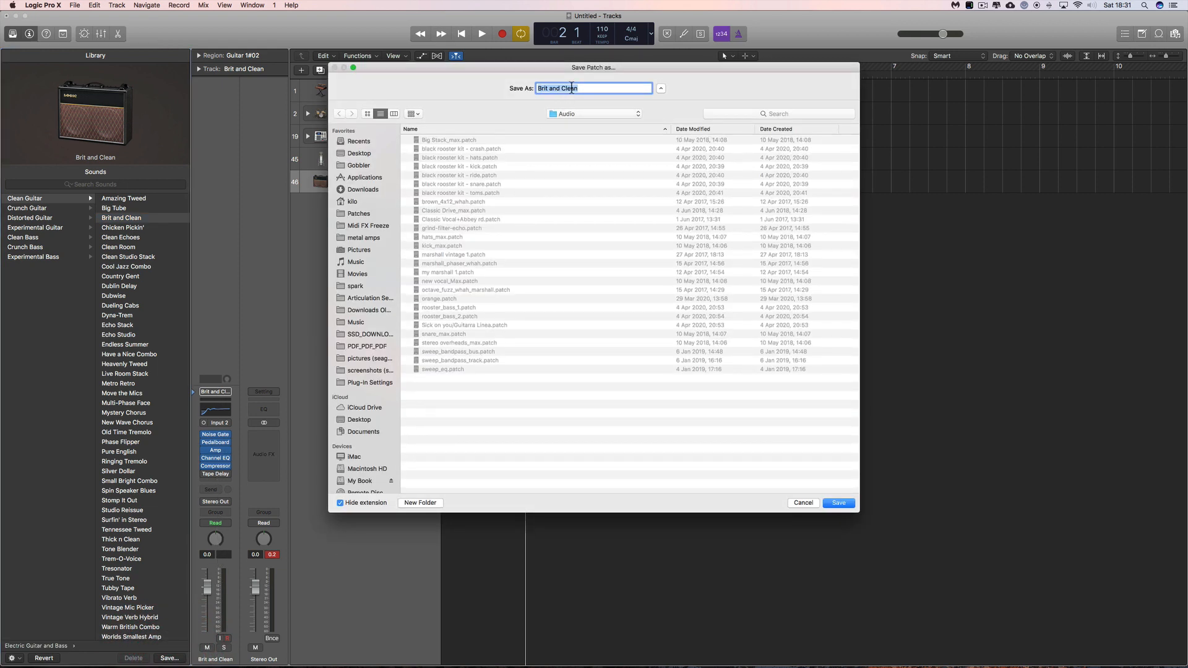
pyautogui.click(586, 88)
pyautogui.write('t')
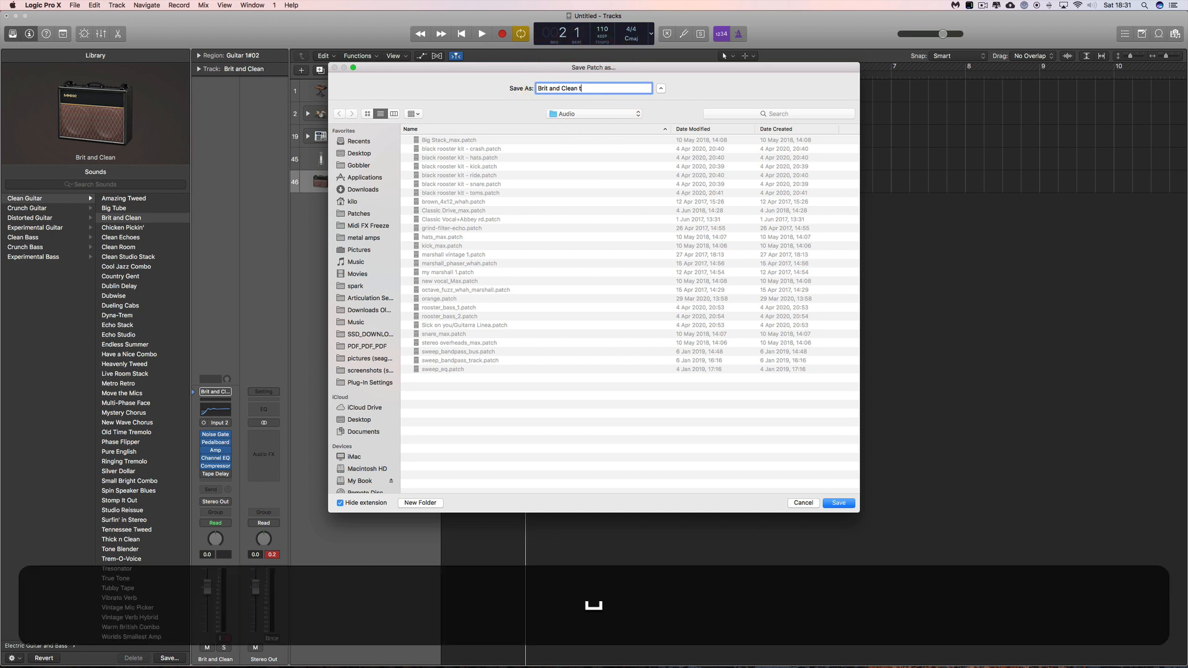
pyautogui.write('wea')
pyautogui.press('BackSpace')
pyautogui.press('BackSpace')
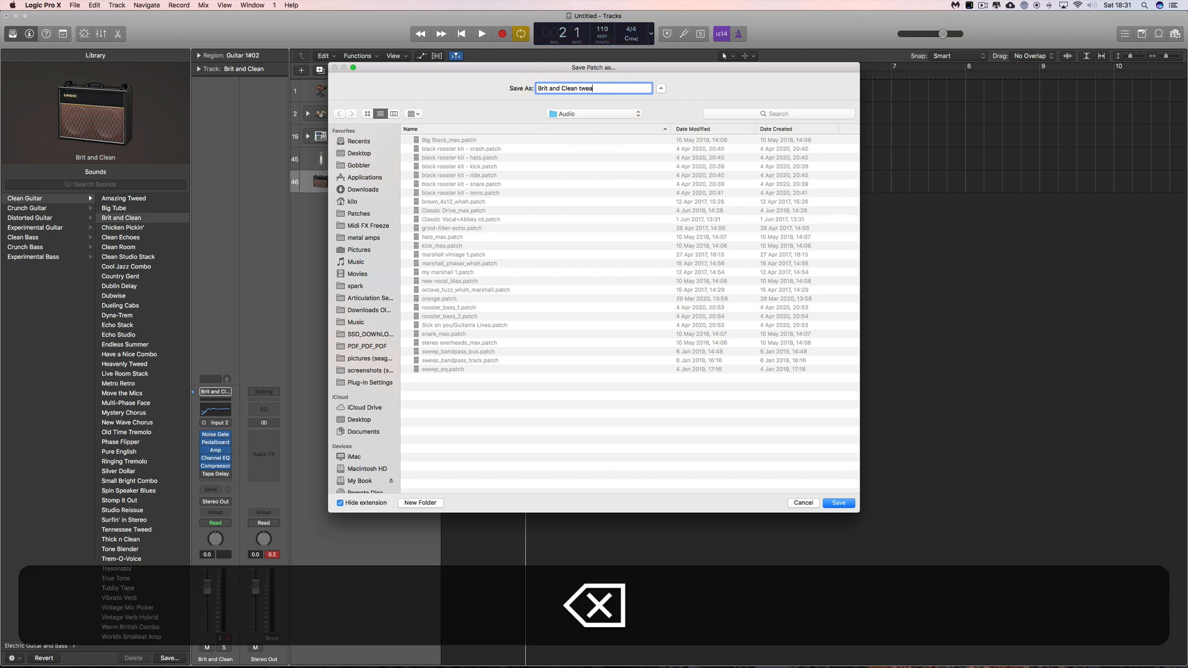
pyautogui.write('orange')
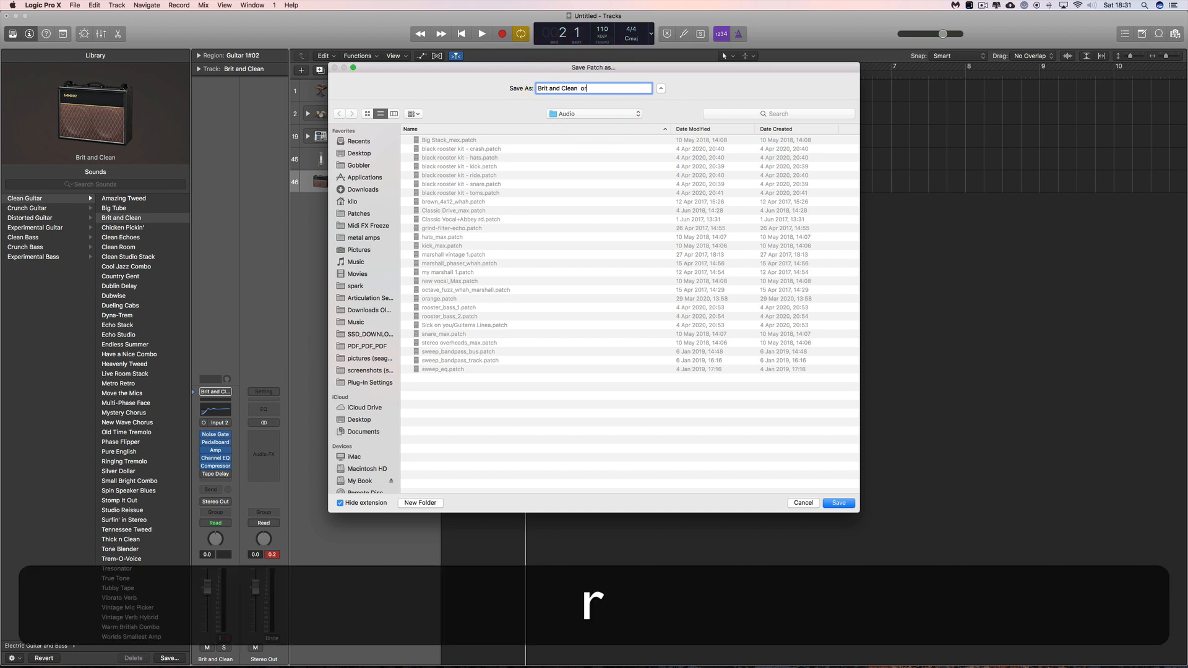
pyautogui.click(581, 87)
pyautogui.press('BackSpace')
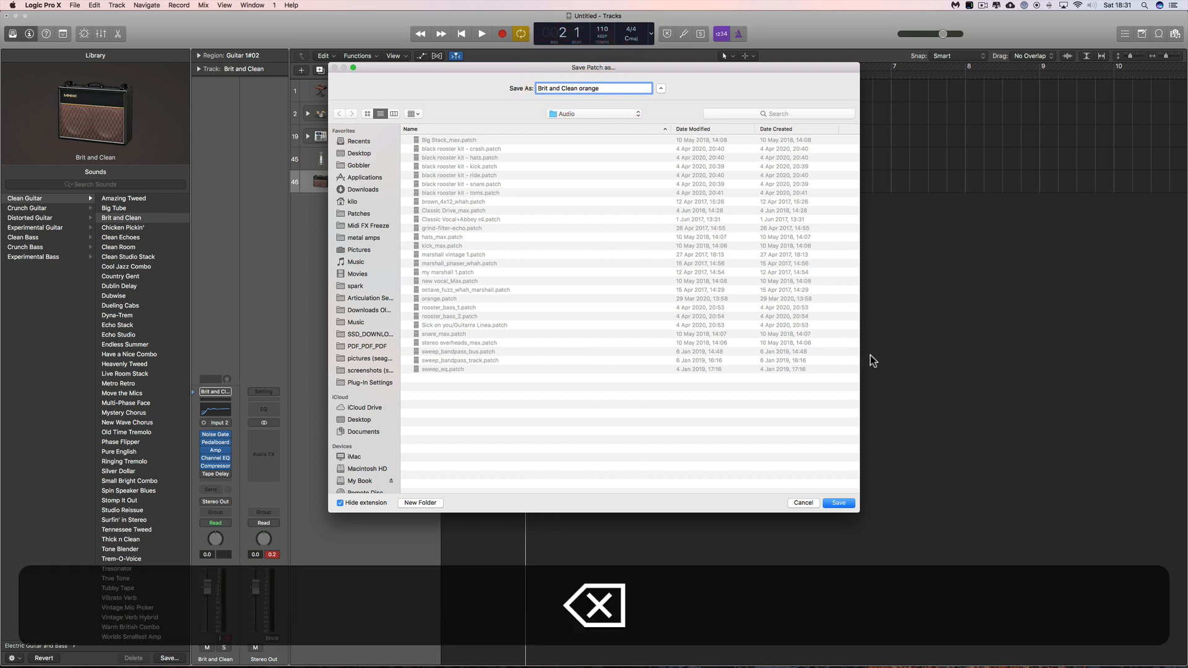
pyautogui.click(839, 503)
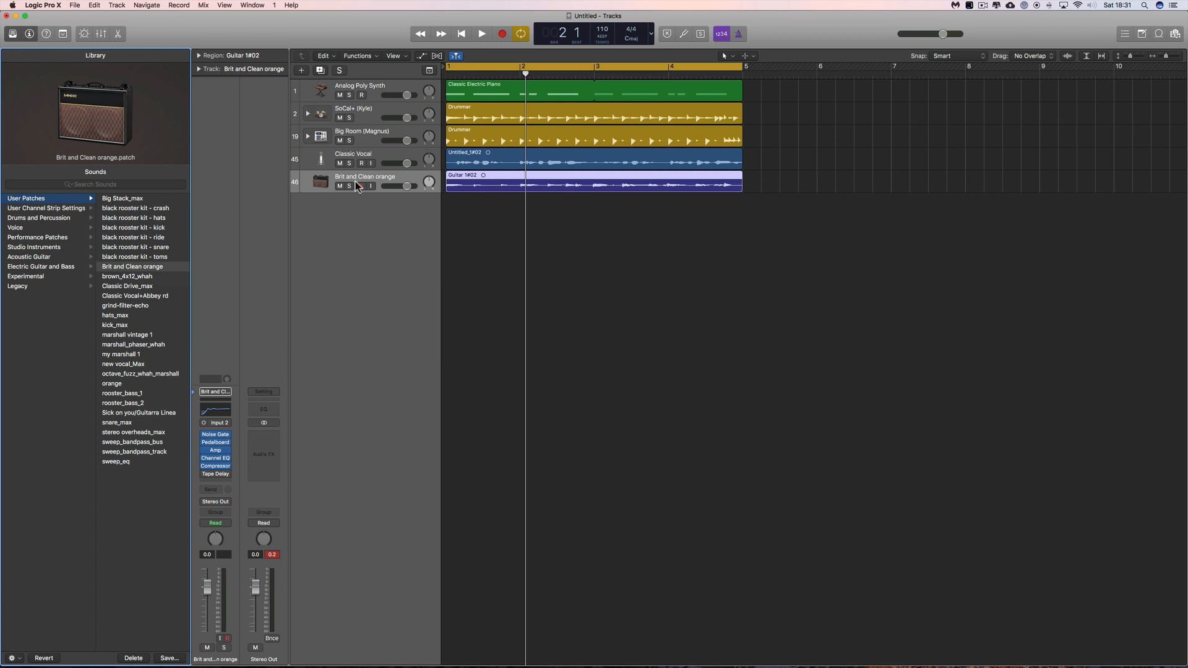
# Step: Reselect the Brit and Clean orange guitar track and view the User Patches category in the Library
pyautogui.click(377, 156)
pyautogui.click(385, 183)
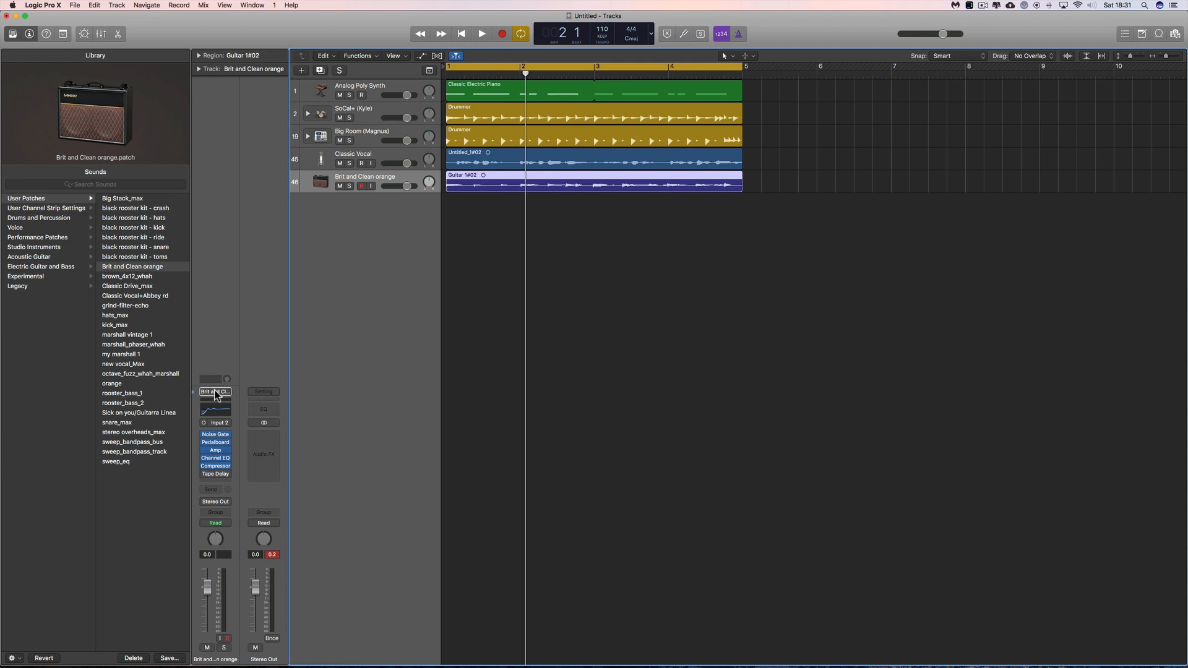
pyautogui.click(34, 198)
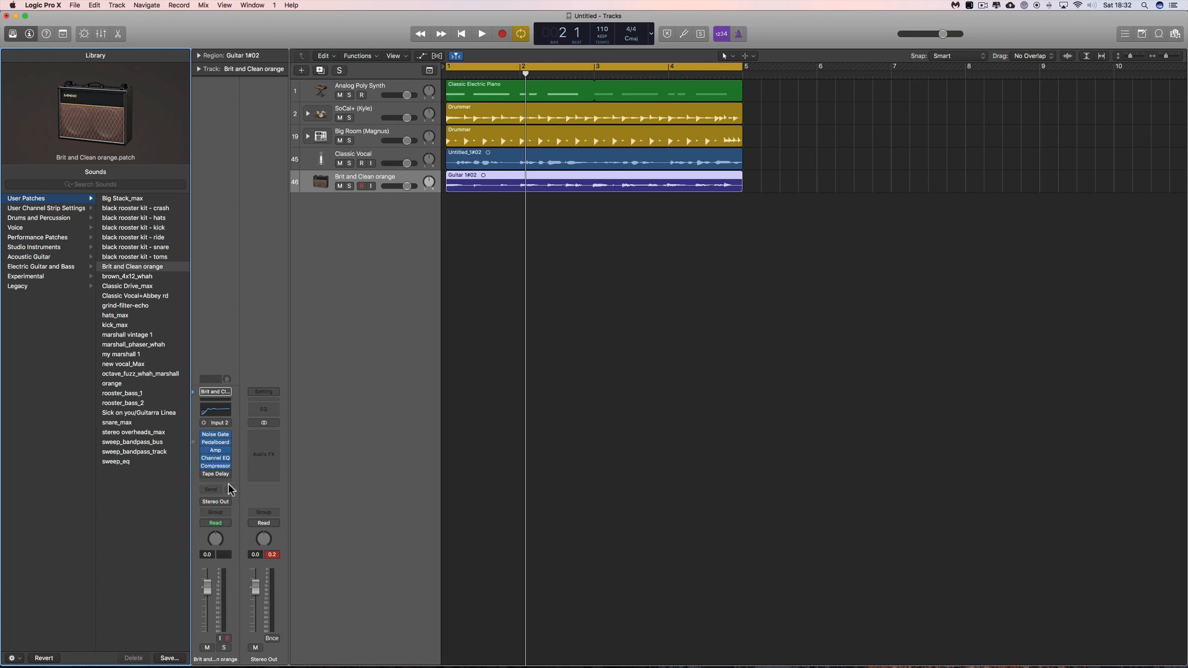
# Step: Select the Analog Poly Synth track and reload the Analog Poly Synth patch from the Classics category
pyautogui.hscroll(3, 523, 279)
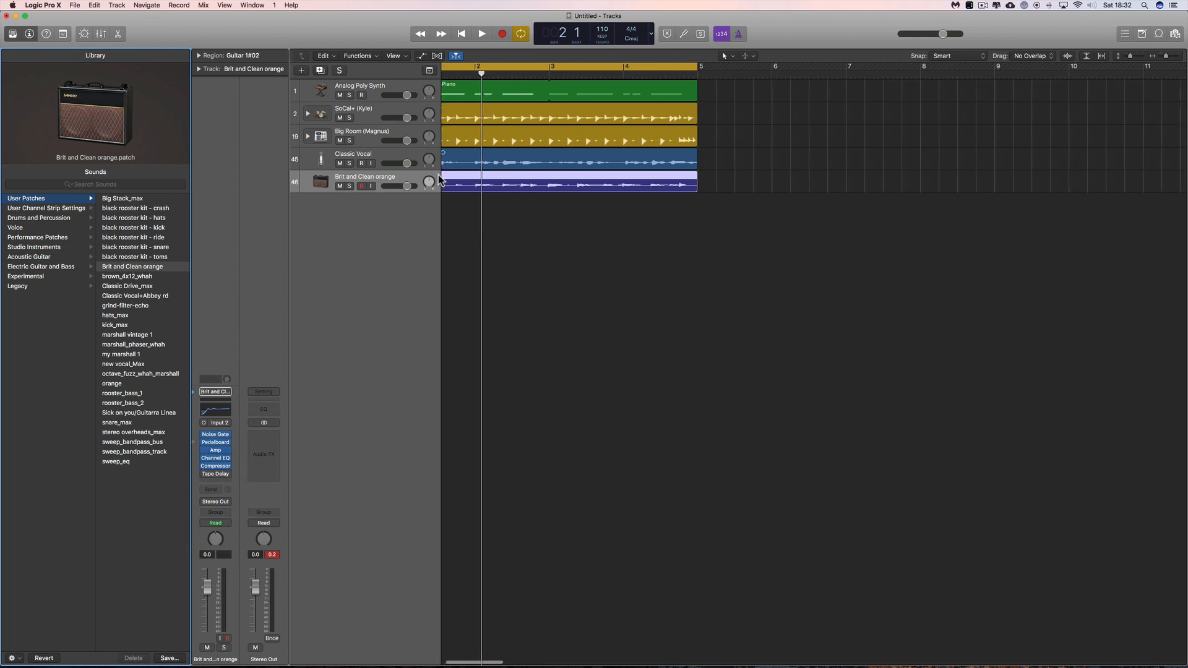
pyautogui.hscroll(-4, 512, 188)
pyautogui.click(380, 152)
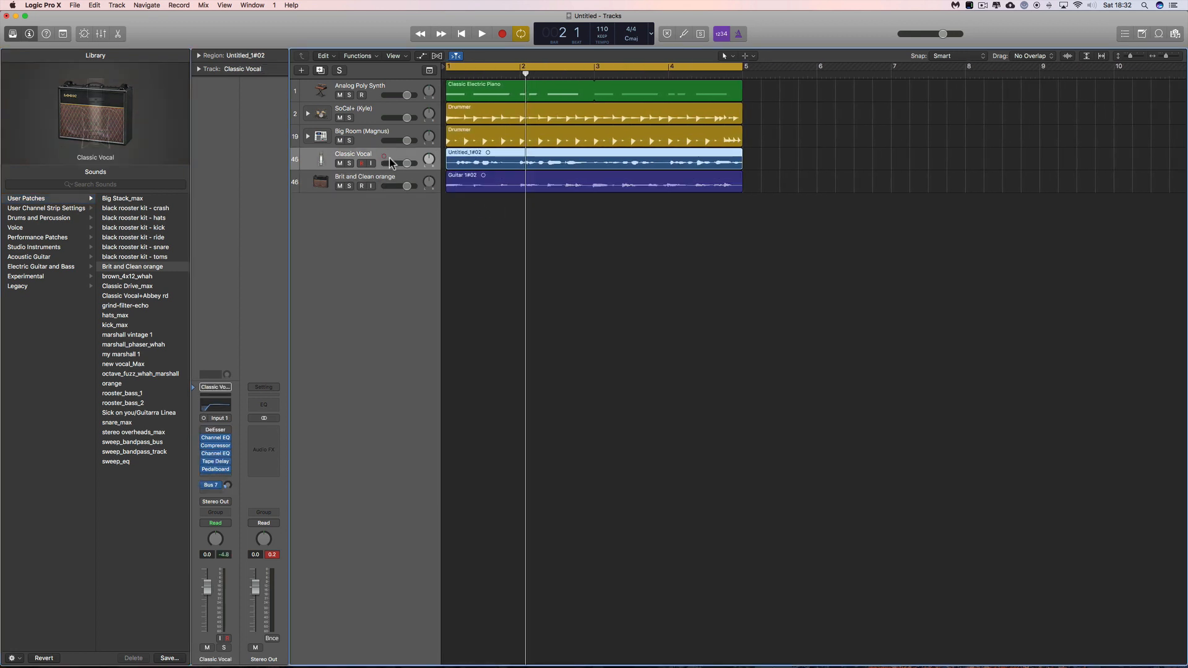
pyautogui.click(379, 88)
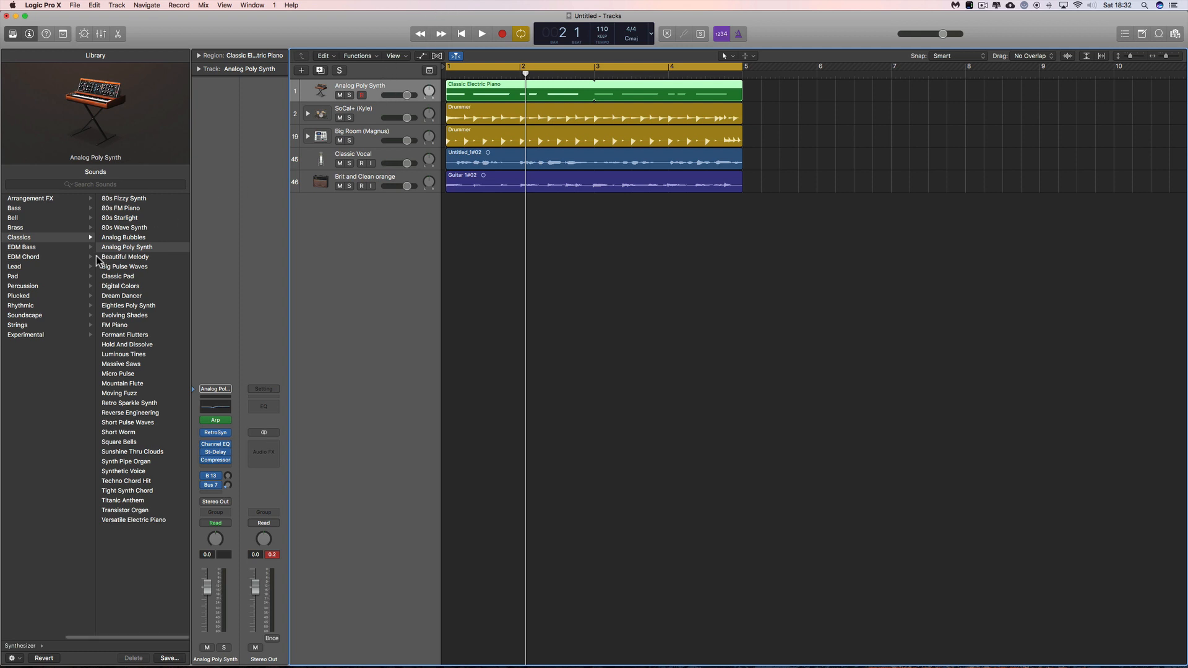
pyautogui.click(22, 238)
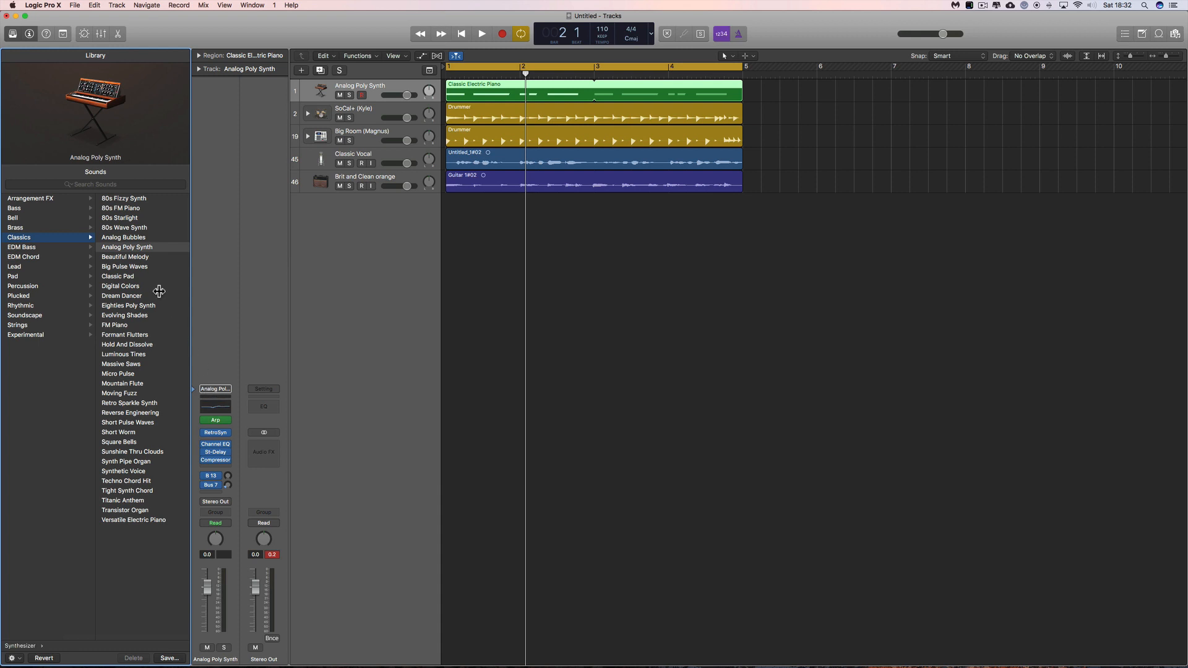
pyautogui.click(123, 256)
pyautogui.click(128, 247)
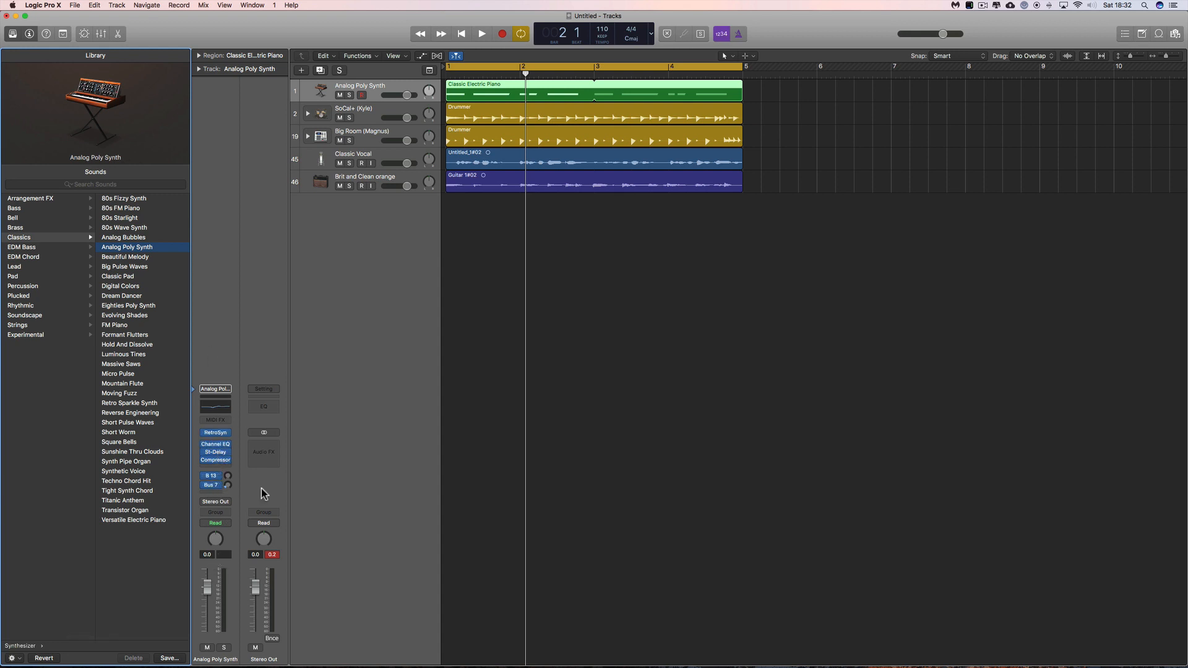
# Step: Open Retro Synth, step through its presets to Electricity Lead, view the preset categories, and close the plug-in window
pyautogui.click(216, 433)
pyautogui.moveTo(266, 35); pyautogui.dragTo(549, 157)
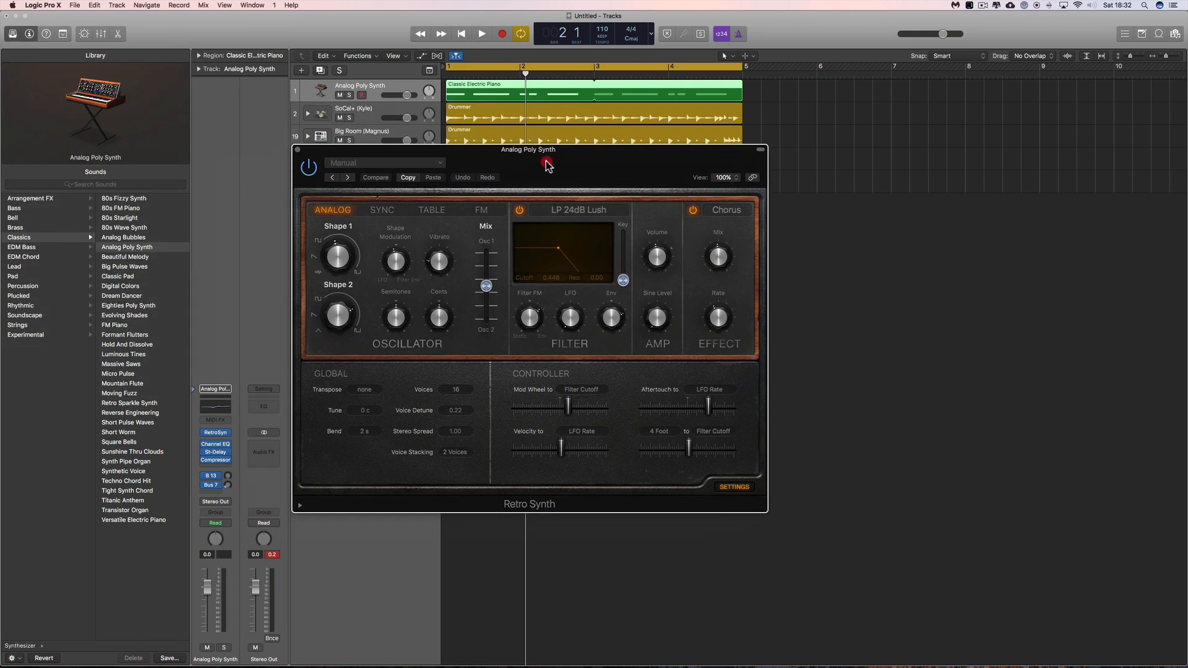
pyautogui.click(349, 177)
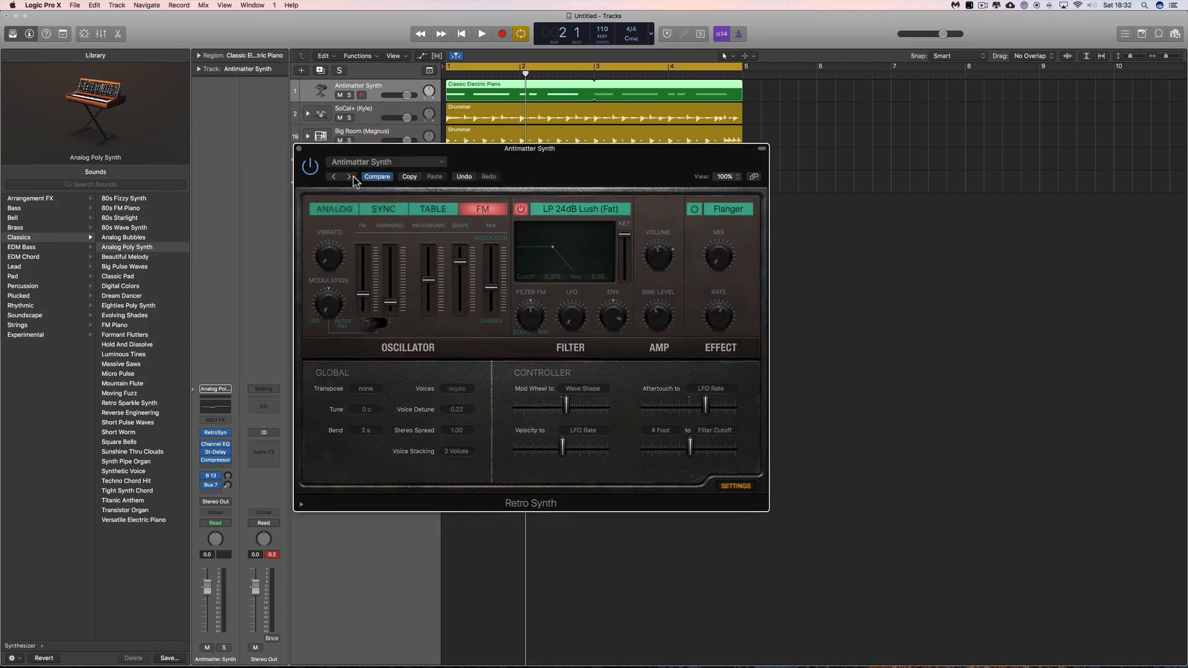
pyautogui.click(353, 178)
pyautogui.click(354, 177)
pyautogui.click(353, 178)
pyautogui.click(354, 177)
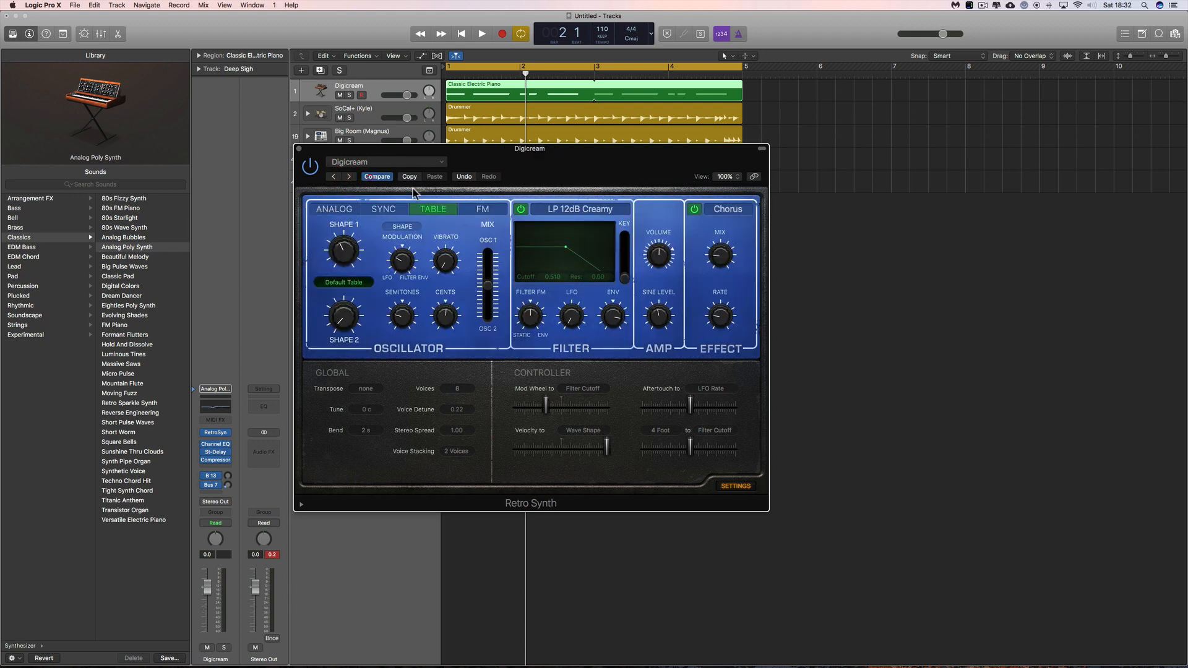
pyautogui.click(378, 162)
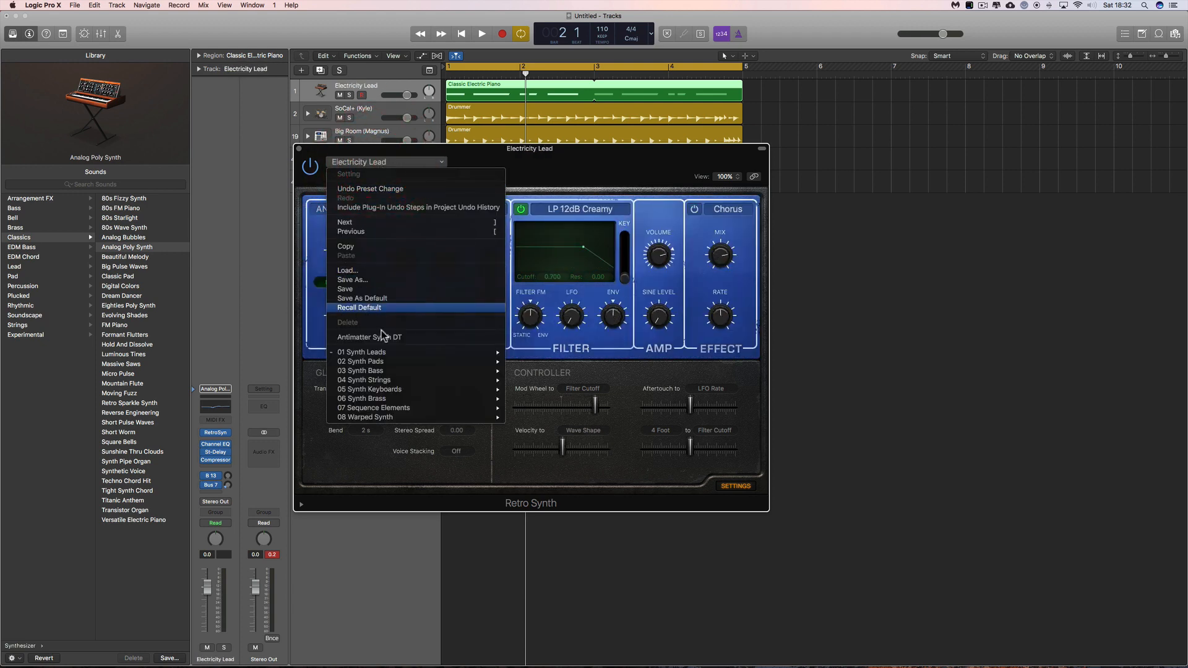
pyautogui.click(543, 170)
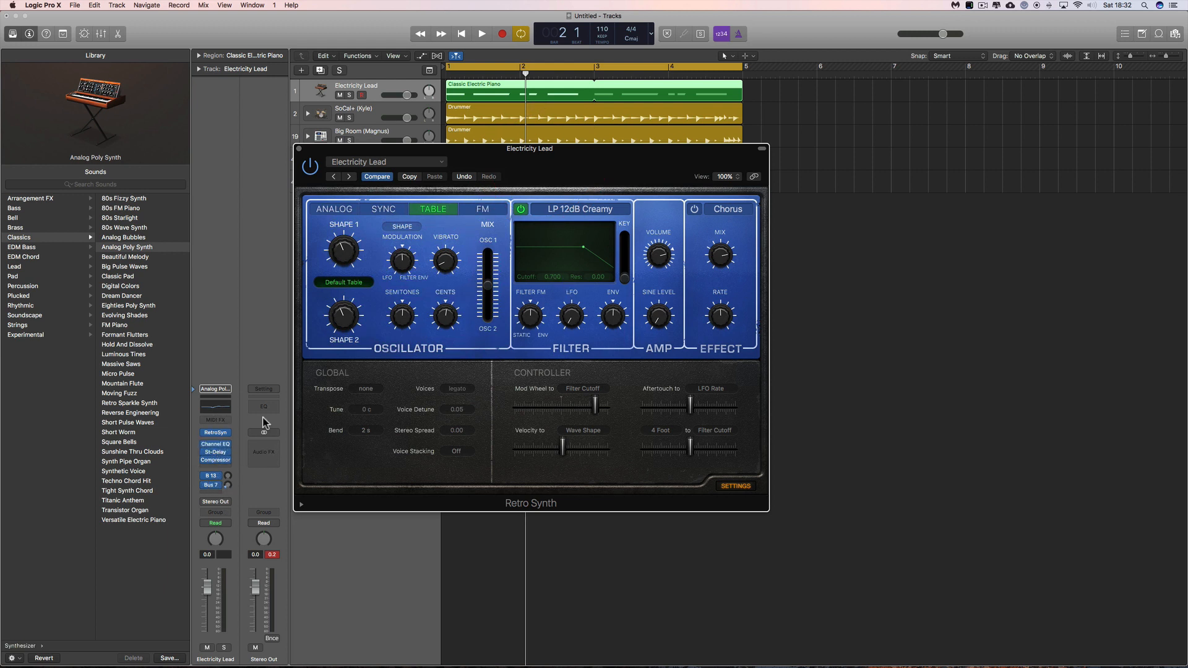
pyautogui.click(297, 148)
# Step: Replace Retro Synth with the ES M monophonic synth and move its window over the empty track area
pyautogui.click(228, 433)
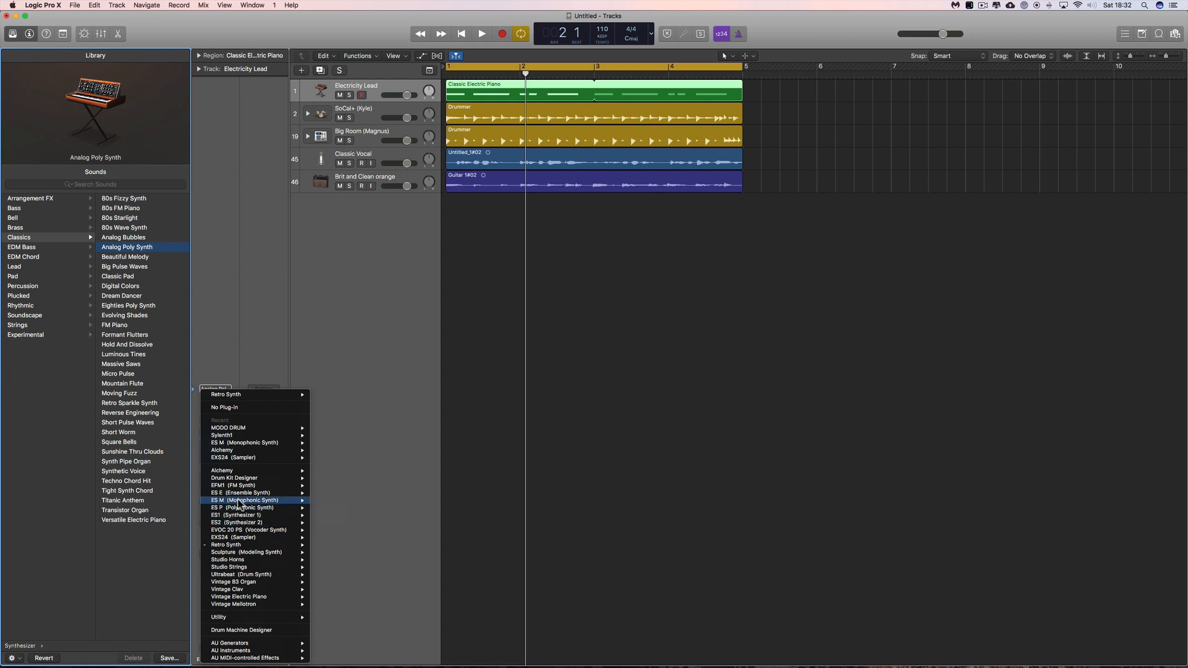
pyautogui.moveTo(239, 503)
pyautogui.click(325, 501)
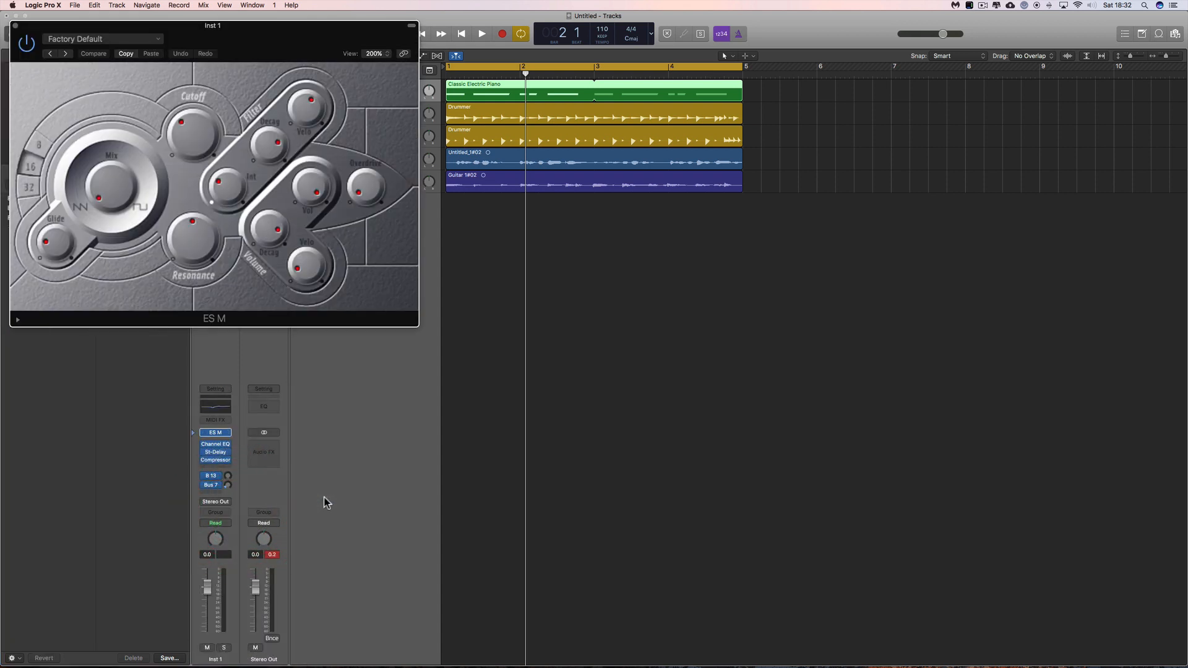
pyautogui.moveTo(226, 26); pyautogui.dragTo(593, 256)
# Step: View the ES M factory presets without loading one, and adjust the filter Decay and Mix knobs
pyautogui.click(462, 263)
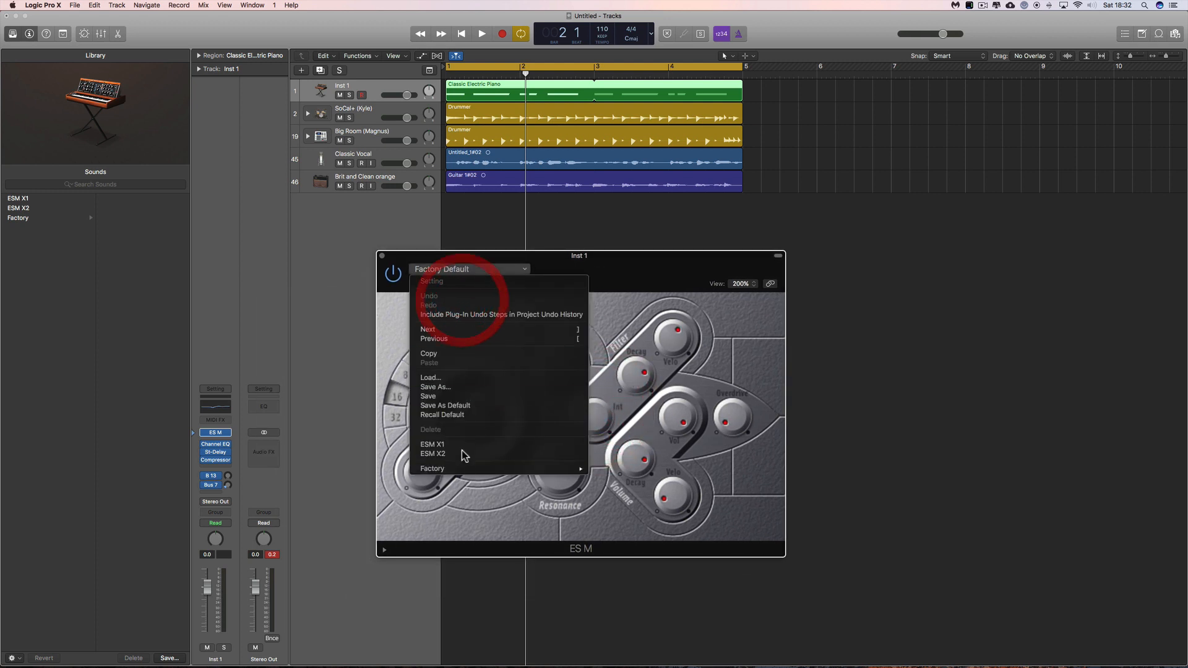
pyautogui.moveTo(459, 468)
pyautogui.click(673, 321)
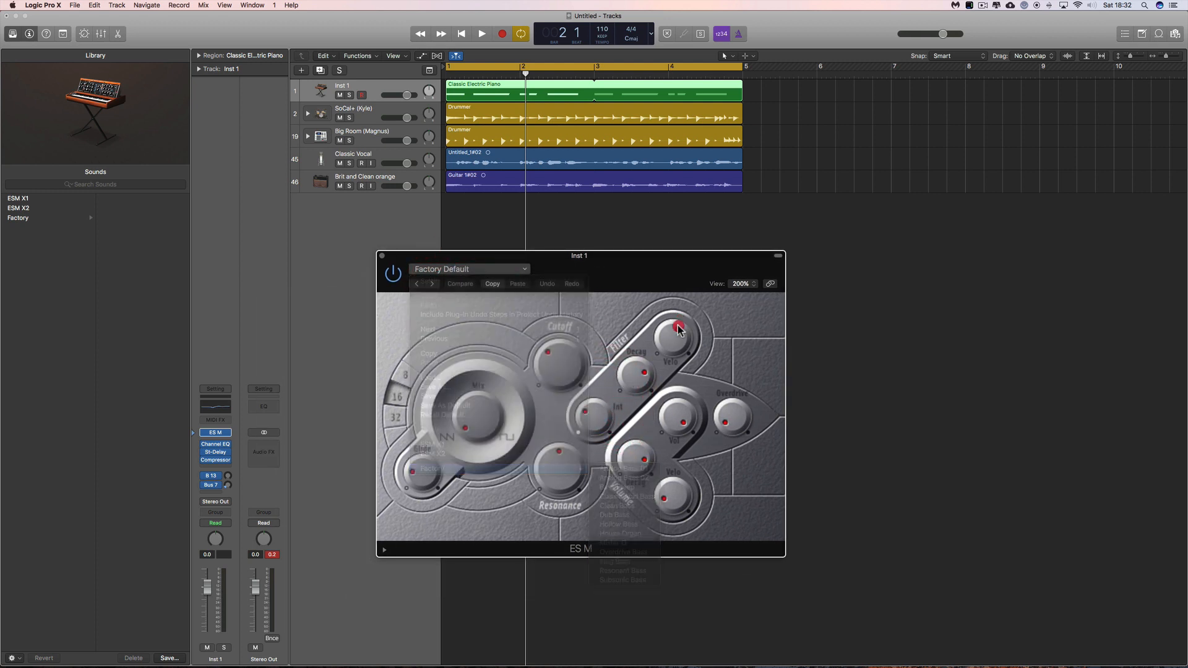
pyautogui.moveTo(626, 376); pyautogui.dragTo(454, 392)
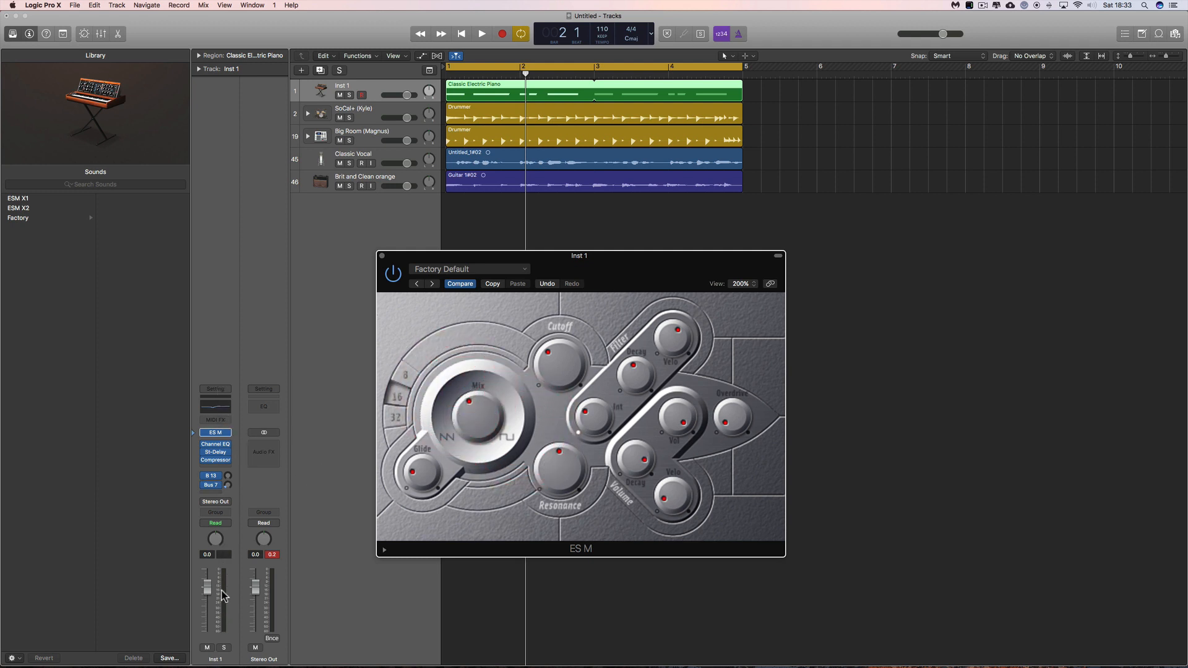
# Step: Show the channel strip's patches in the Library, view the patch save dialog without saving, and close the ES M window
pyautogui.click(198, 390)
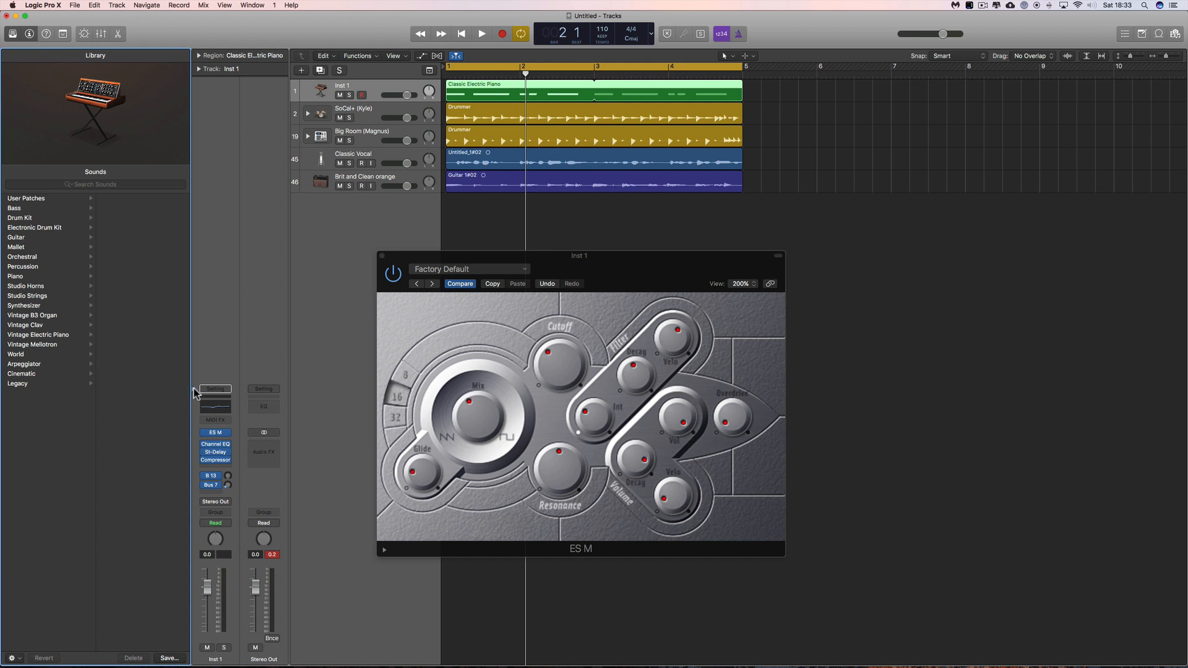
pyautogui.moveTo(217, 435)
pyautogui.click(172, 659)
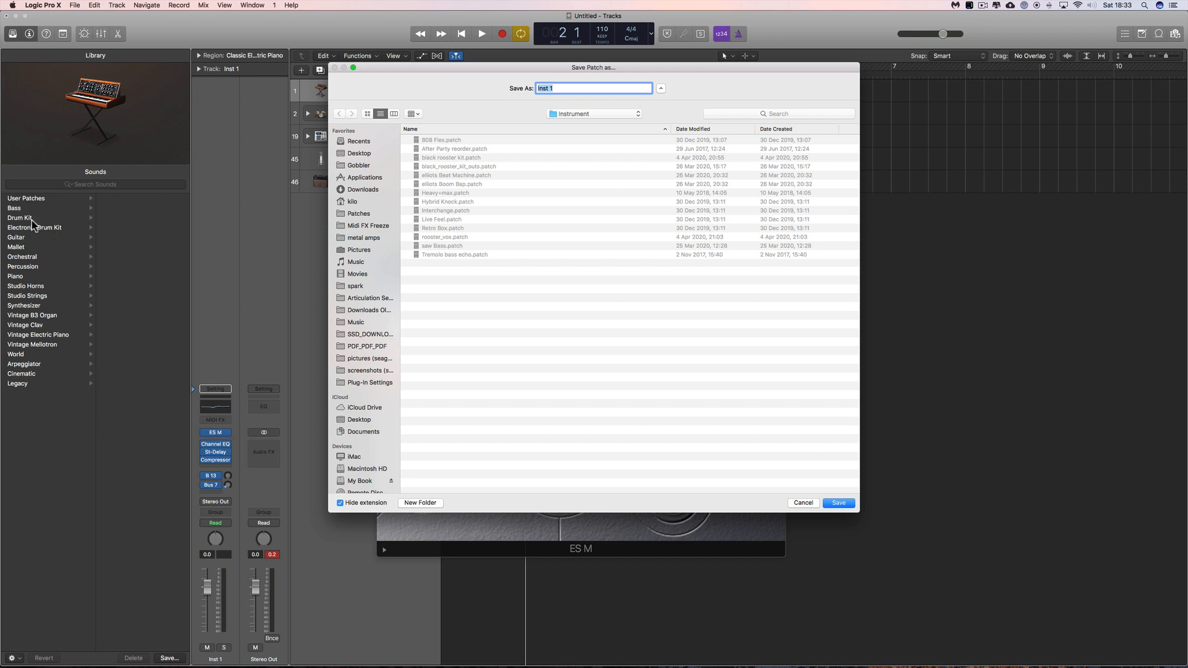
pyautogui.click(812, 505)
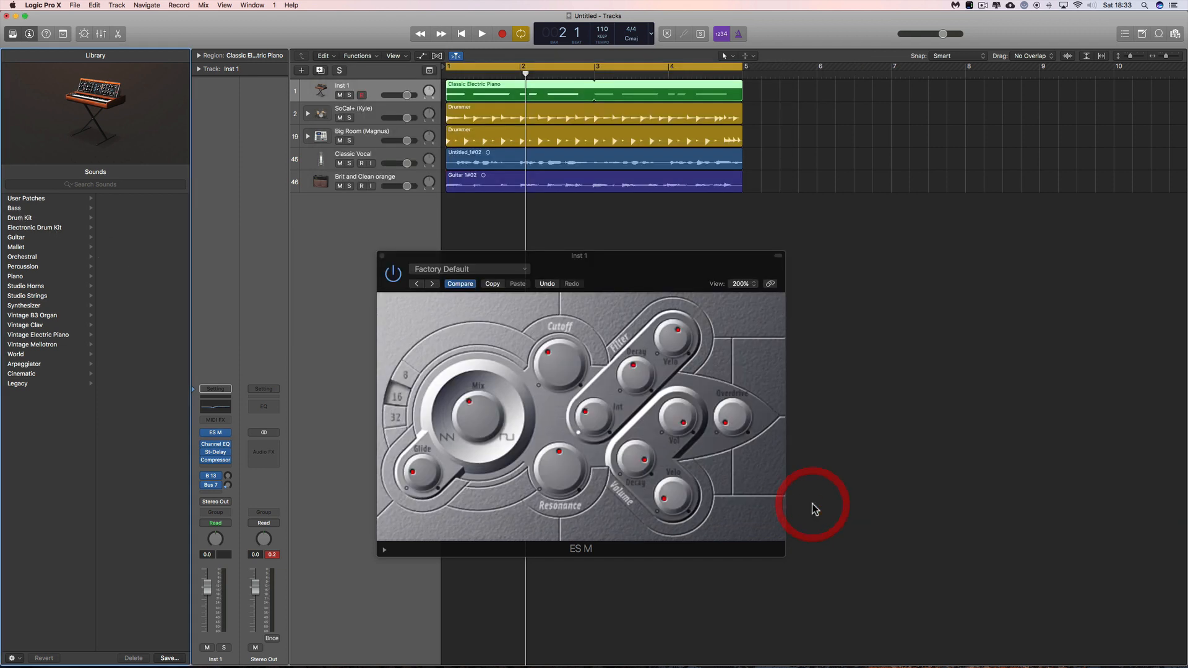
pyautogui.click(382, 257)
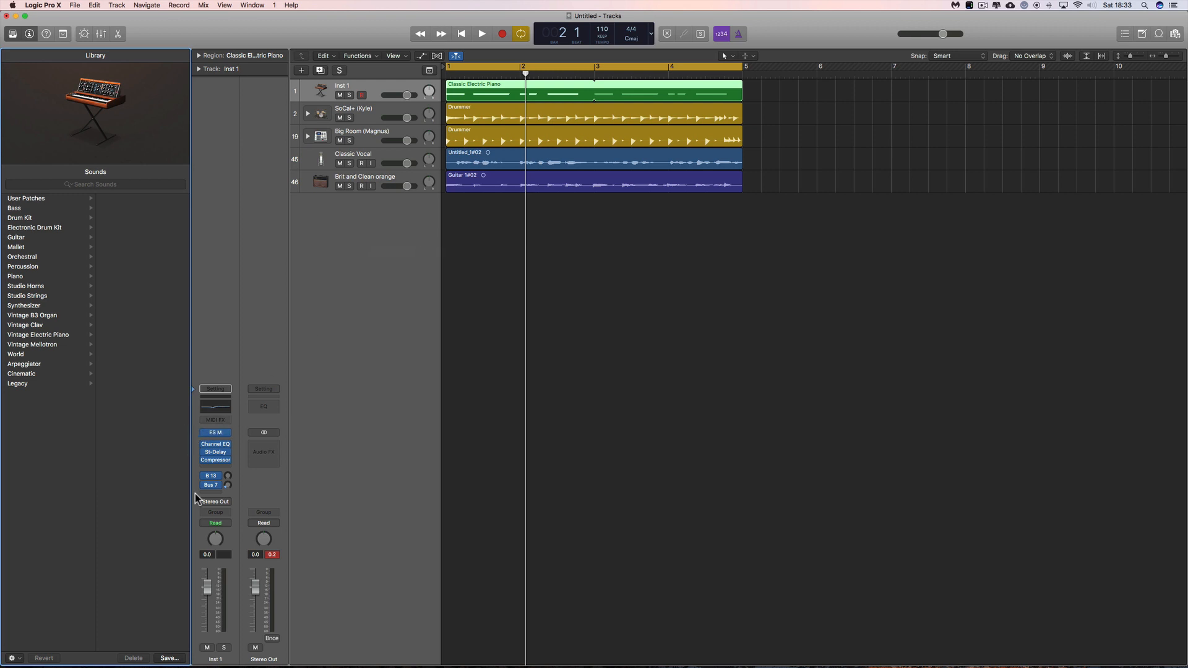
# Step: Open the synth track's Channel EQ and enable its low cut with a 48 dB/Oct slope
pyautogui.click(198, 445)
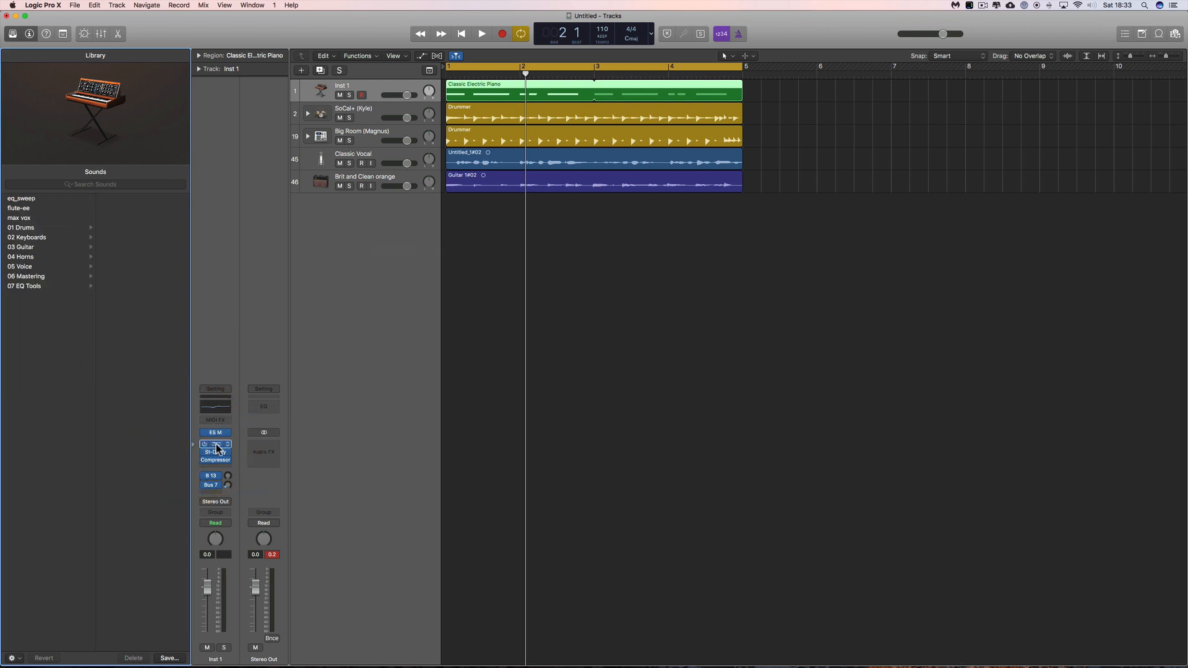
pyautogui.click(215, 444)
pyautogui.moveTo(403, 38); pyautogui.dragTo(826, 221)
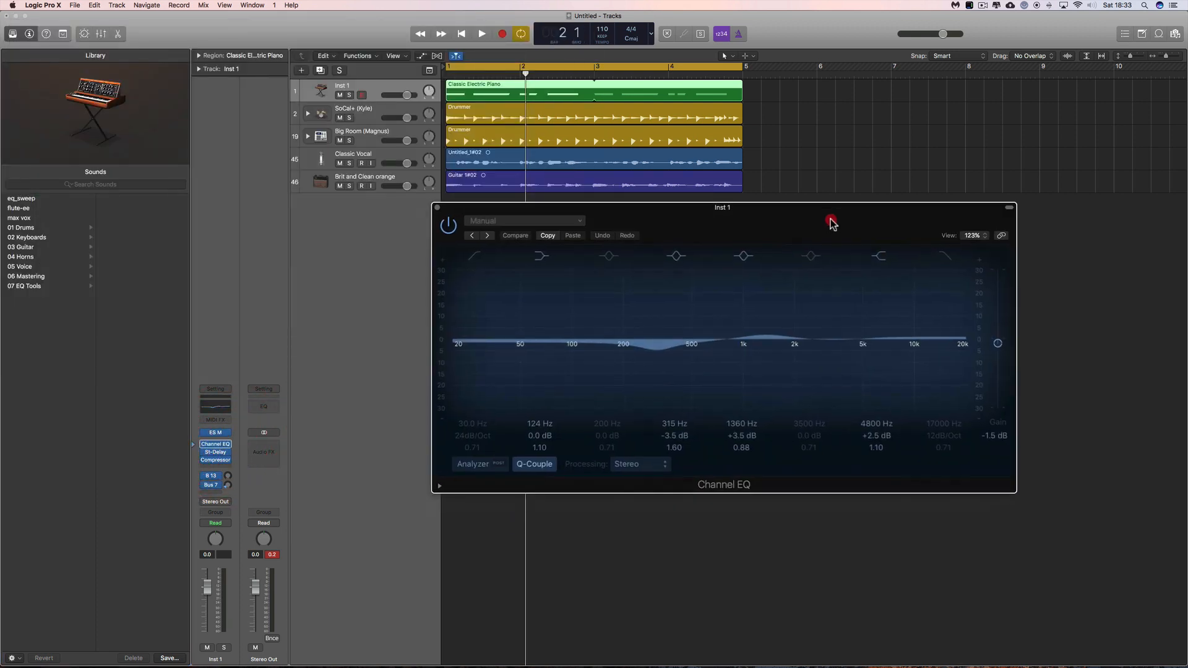
pyautogui.click(476, 258)
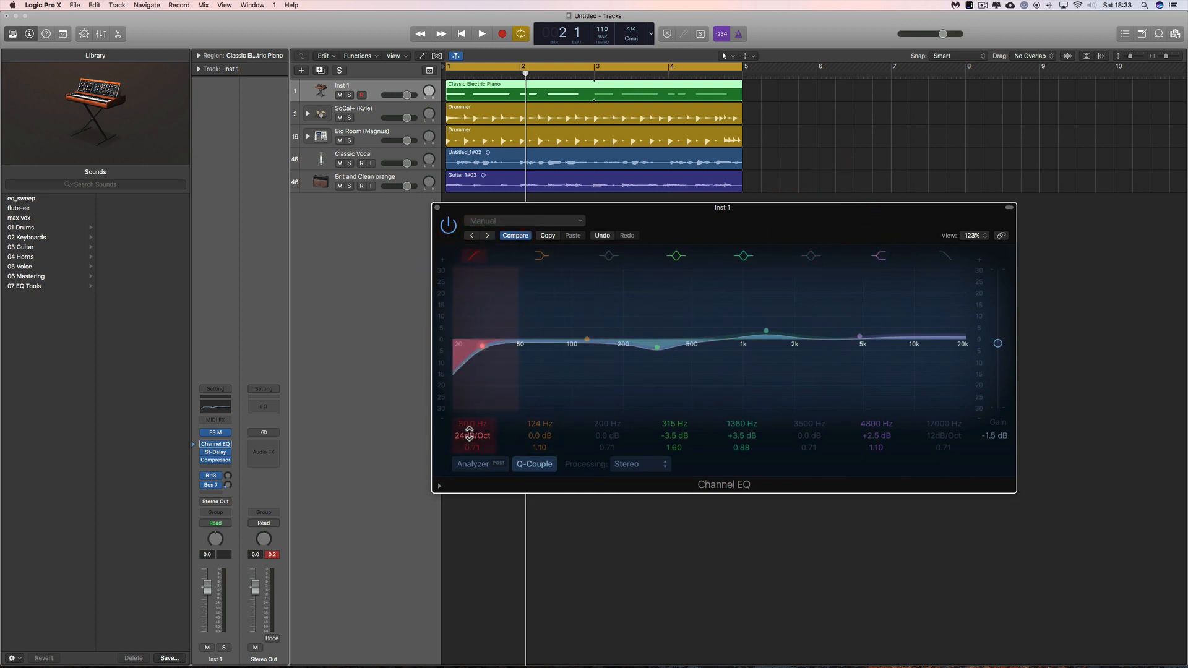
pyautogui.moveTo(470, 431); pyautogui.dragTo(469, 416)
# Step: Enable the Channel EQ's 200 Hz and 3500 Hz bands and disable the 124, 315, 1360 and 4800 Hz bands
pyautogui.click(606, 256)
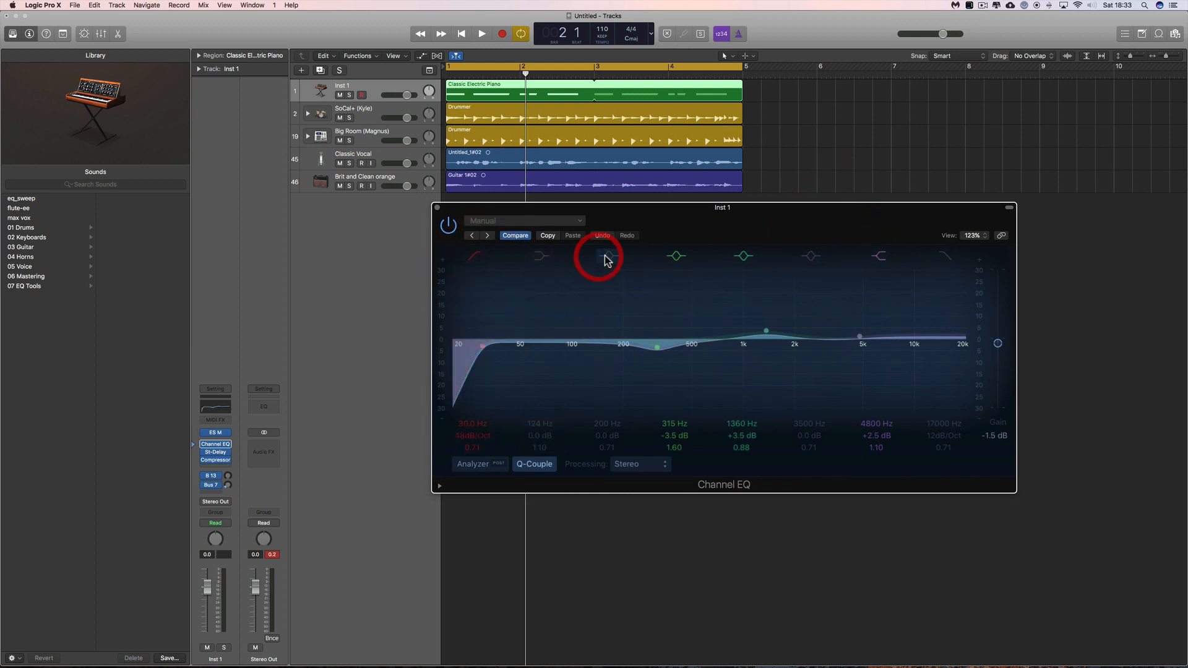
pyautogui.click(676, 256)
pyautogui.click(744, 256)
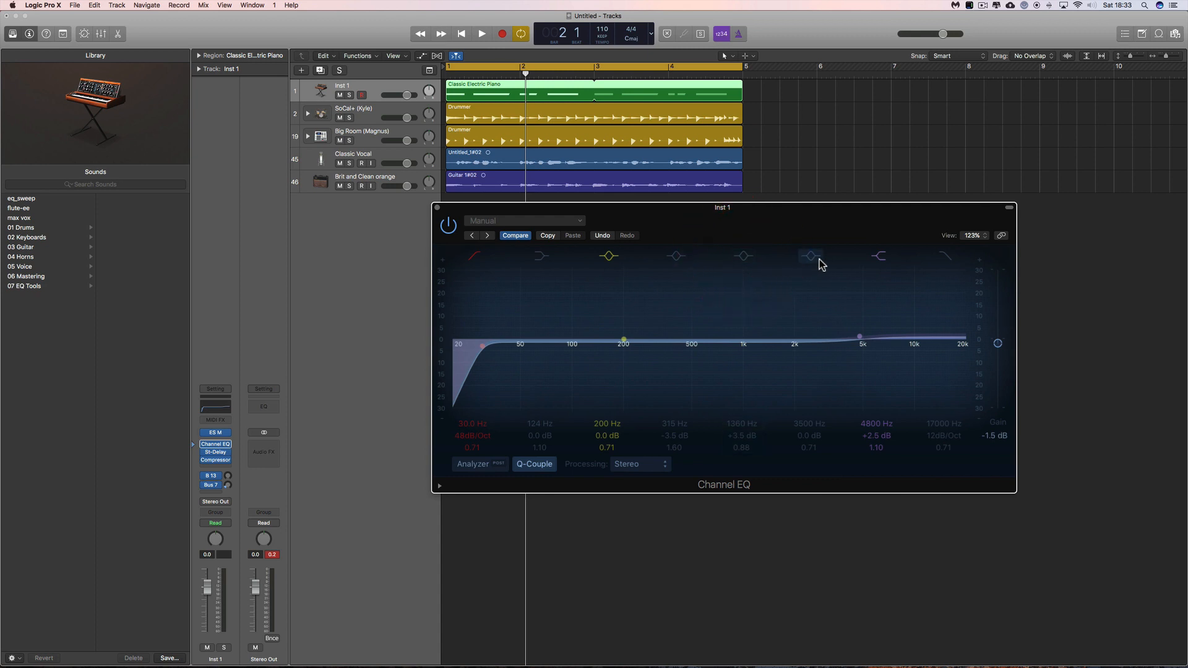
pyautogui.click(818, 259)
pyautogui.click(885, 259)
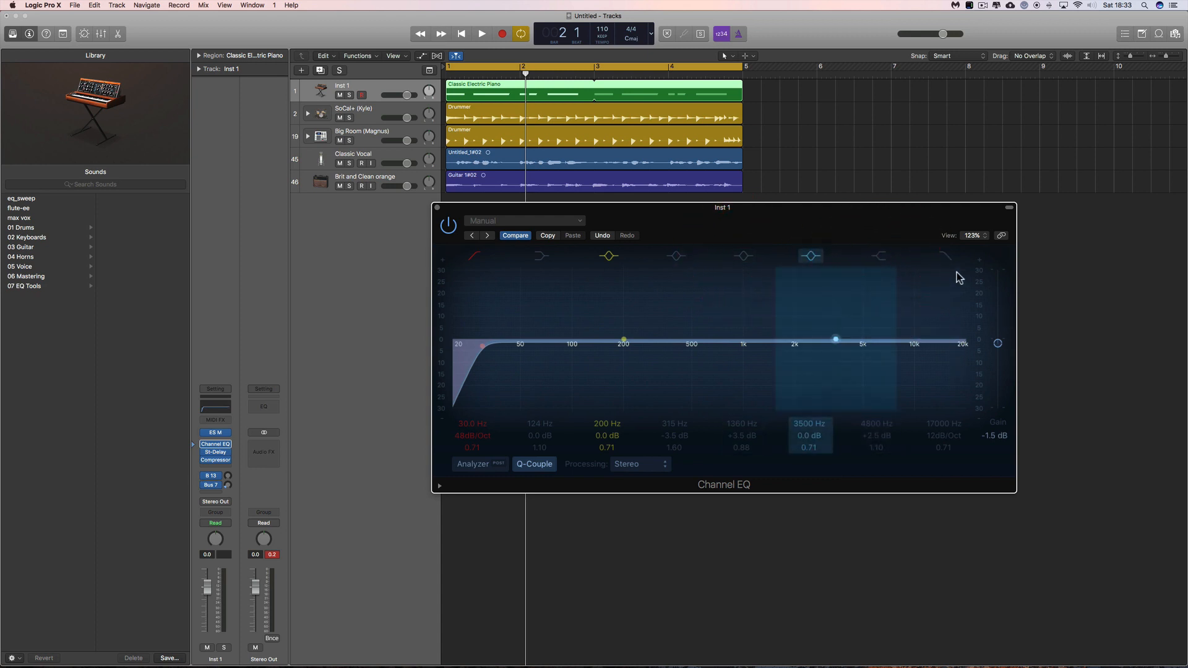
# Step: Enable the Channel EQ's high cut at 2100 Hz and raise the low cut frequency to 315 Hz
pyautogui.click(945, 255)
pyautogui.moveTo(936, 424)
pyautogui.mouseDown()
pyautogui.moveTo(936, 458)
pyautogui.moveTo(941, 437)
pyautogui.mouseUp()
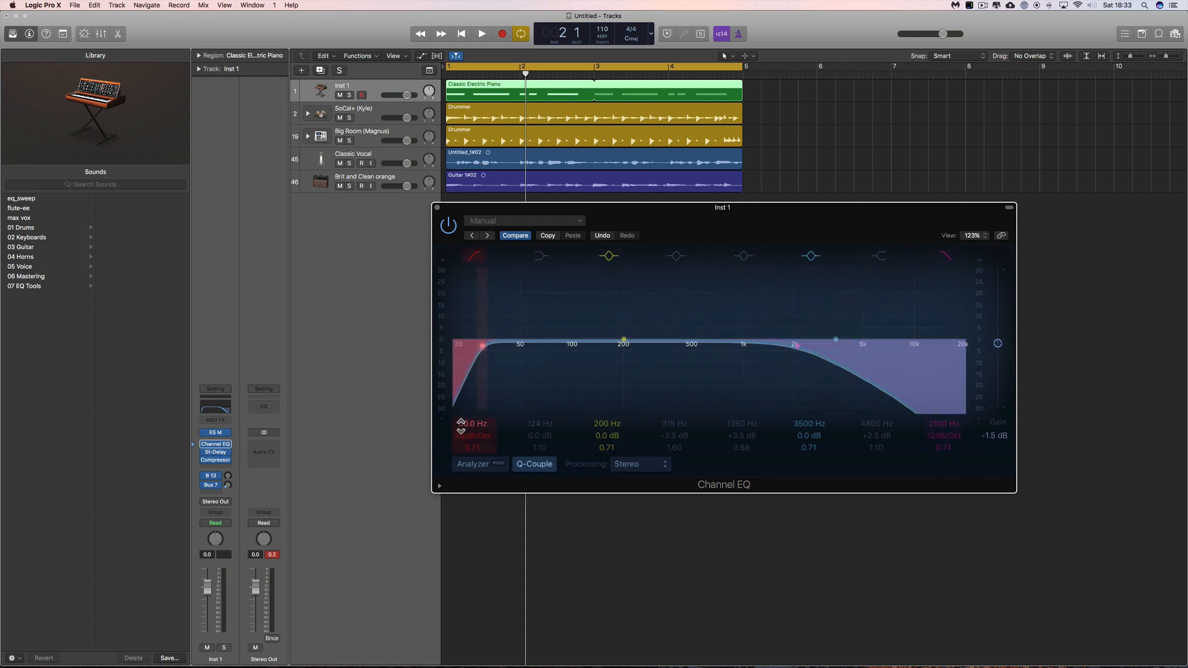
pyautogui.moveTo(461, 426); pyautogui.dragTo(461, 387)
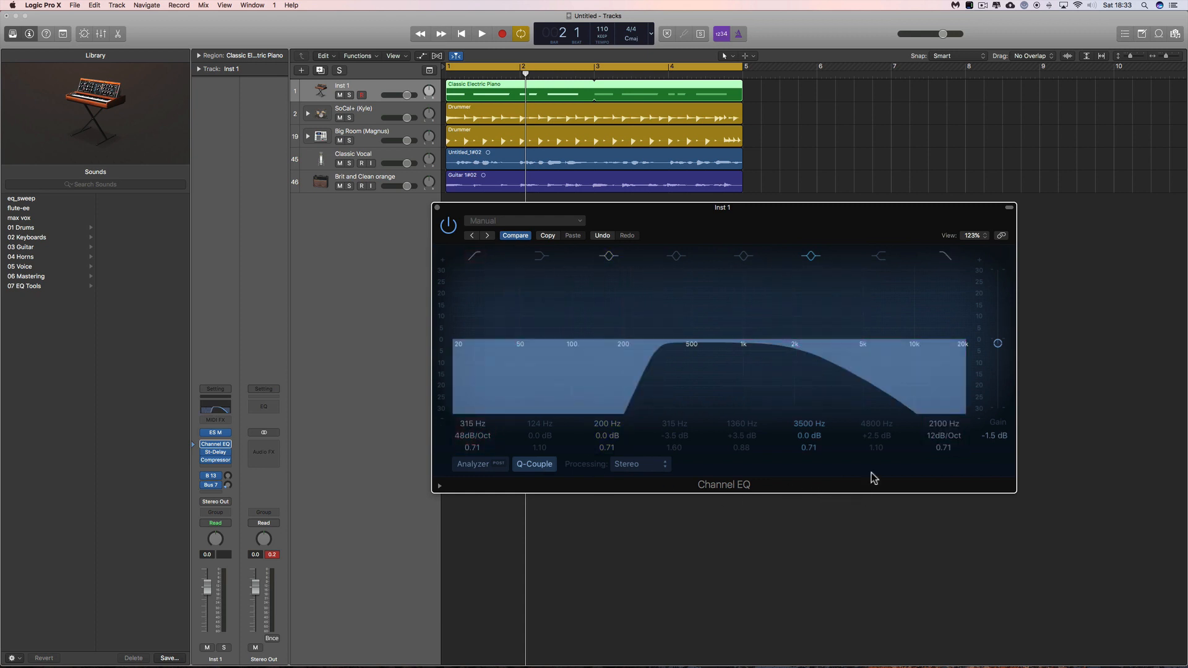
# Step: Set the Channel EQ's high cut to 1280 Hz at 48 dB/Oct and low cut to 810 Hz, and save the setting as "bandpass 1k"
pyautogui.moveTo(936, 434); pyautogui.dragTo(934, 432)
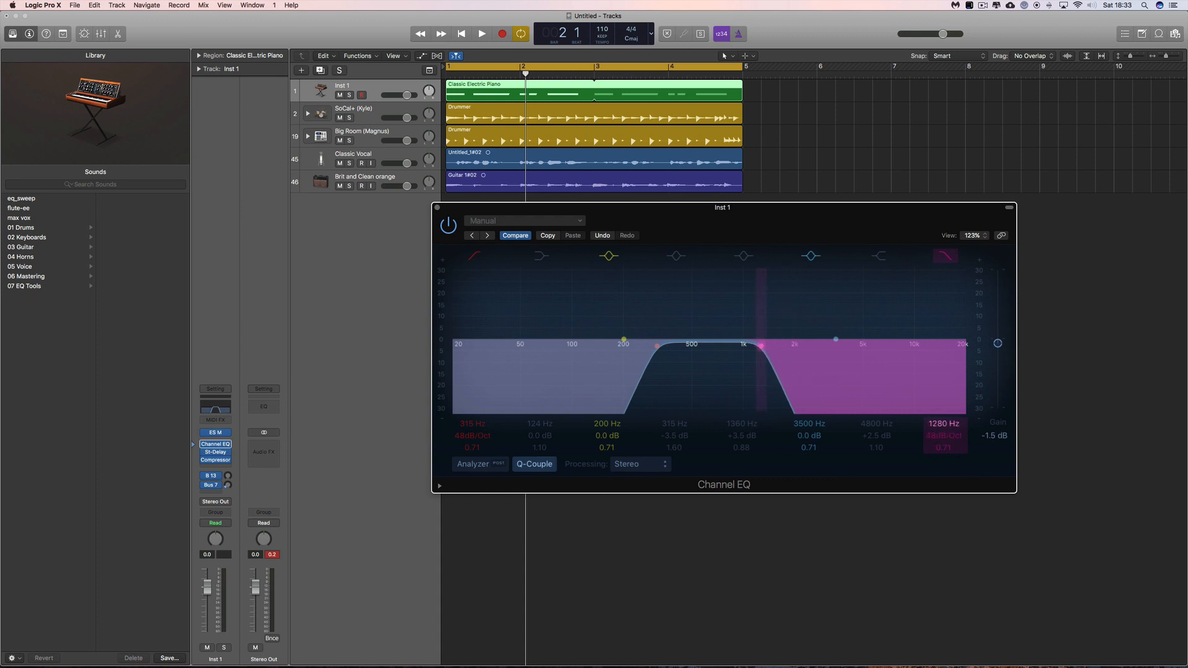
pyautogui.moveTo(481, 425); pyautogui.dragTo(481, 409)
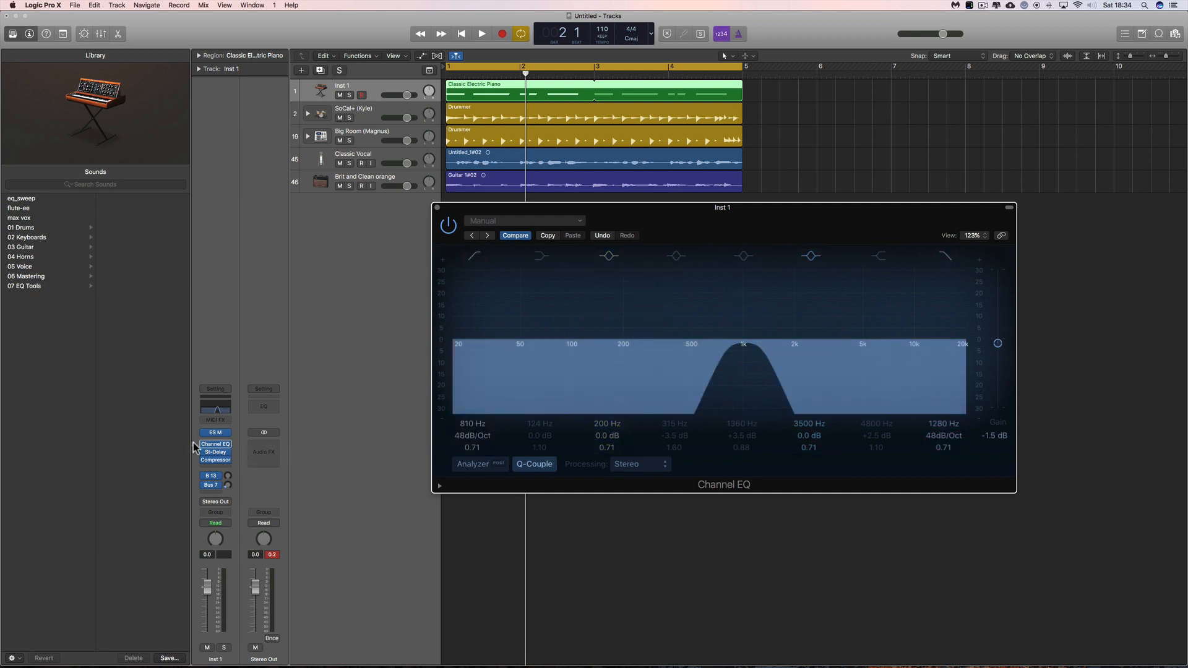
pyautogui.click(170, 658)
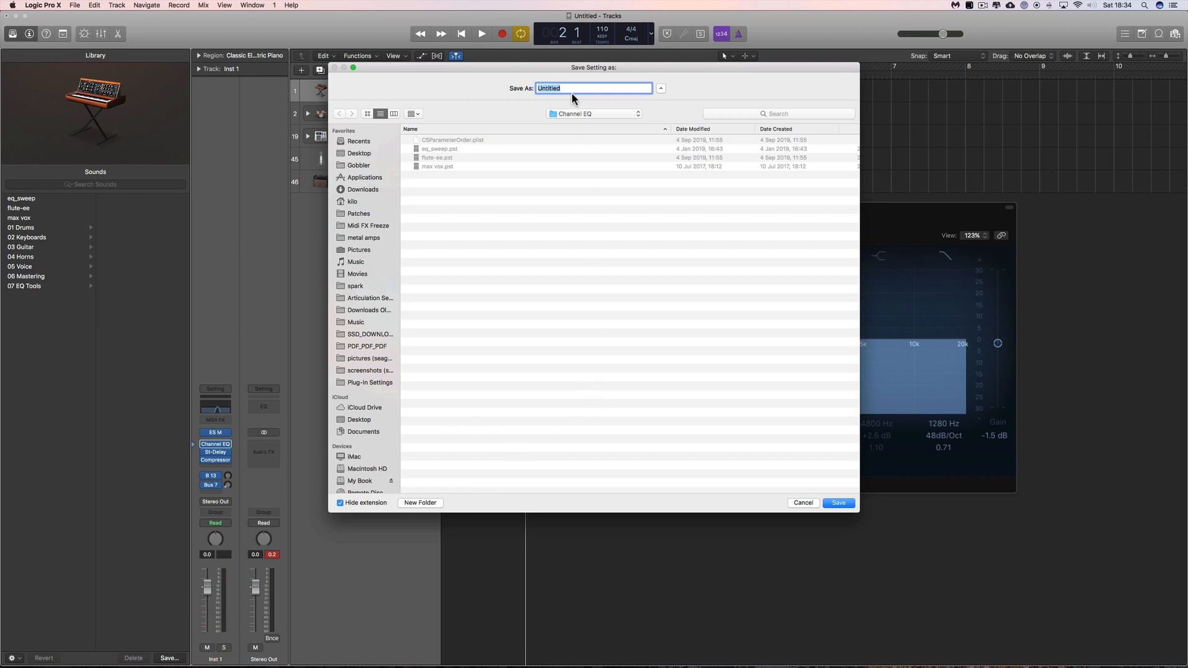
pyautogui.write('bandpass')
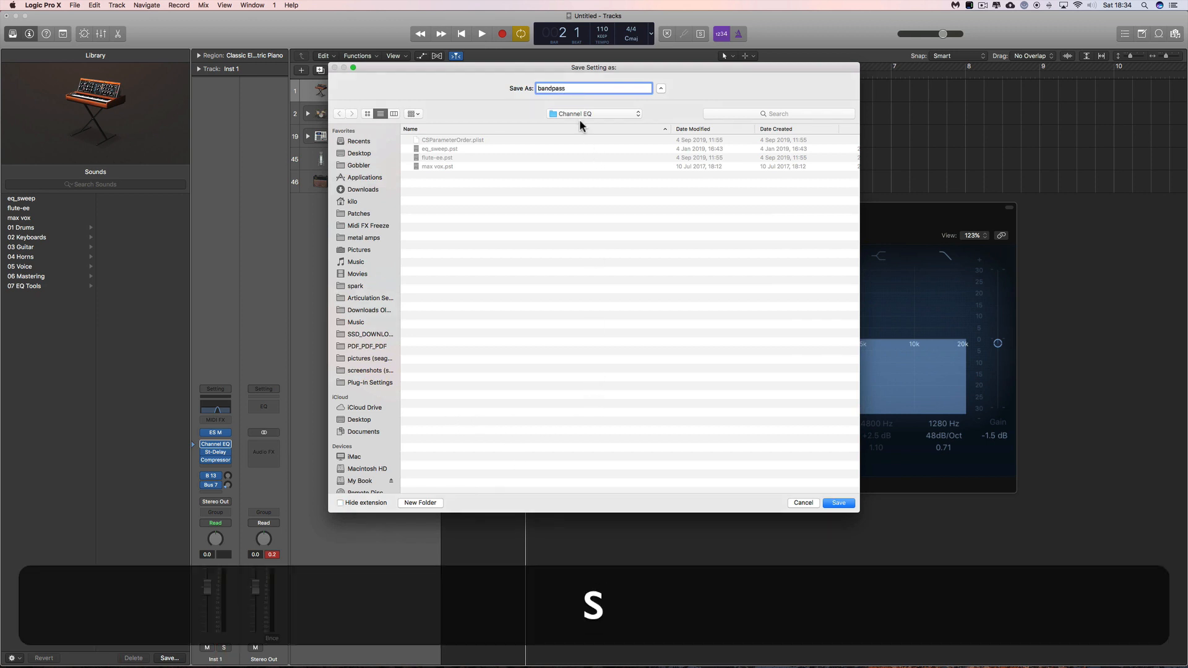
pyautogui.write(' 1k')
pyautogui.click(839, 503)
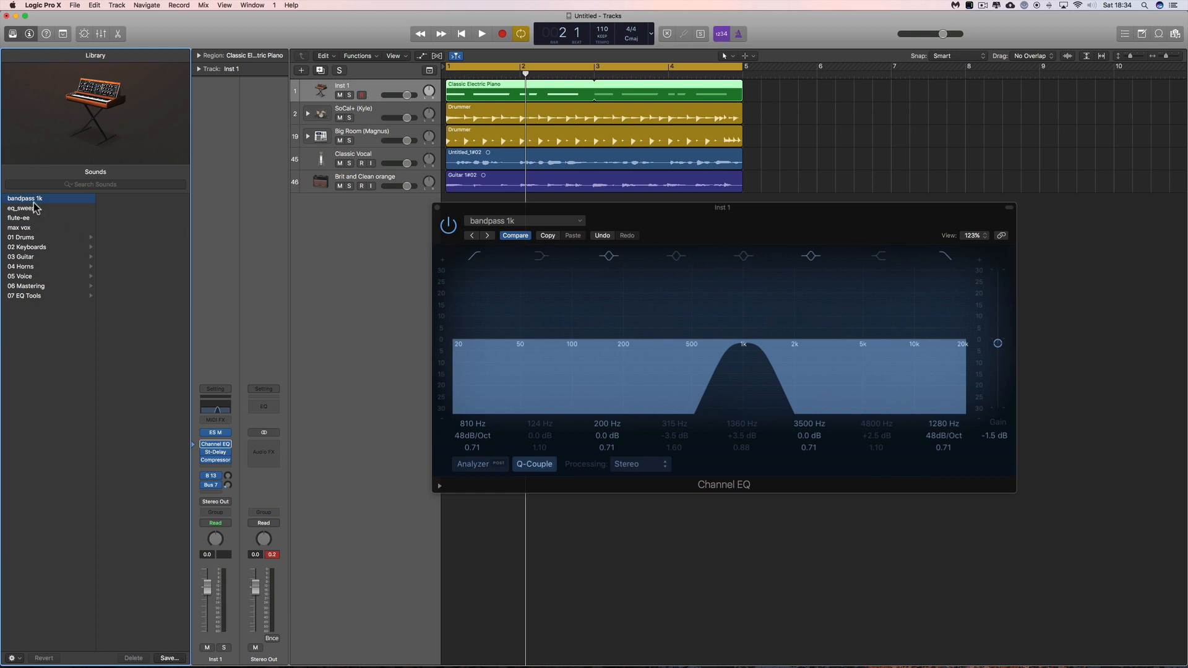
# Step: Compare the ES M presets with the Channel EQ's Drums, Guitar and Horns preset folders in the Library, and reselect the bandpass 1k preset
pyautogui.click(198, 431)
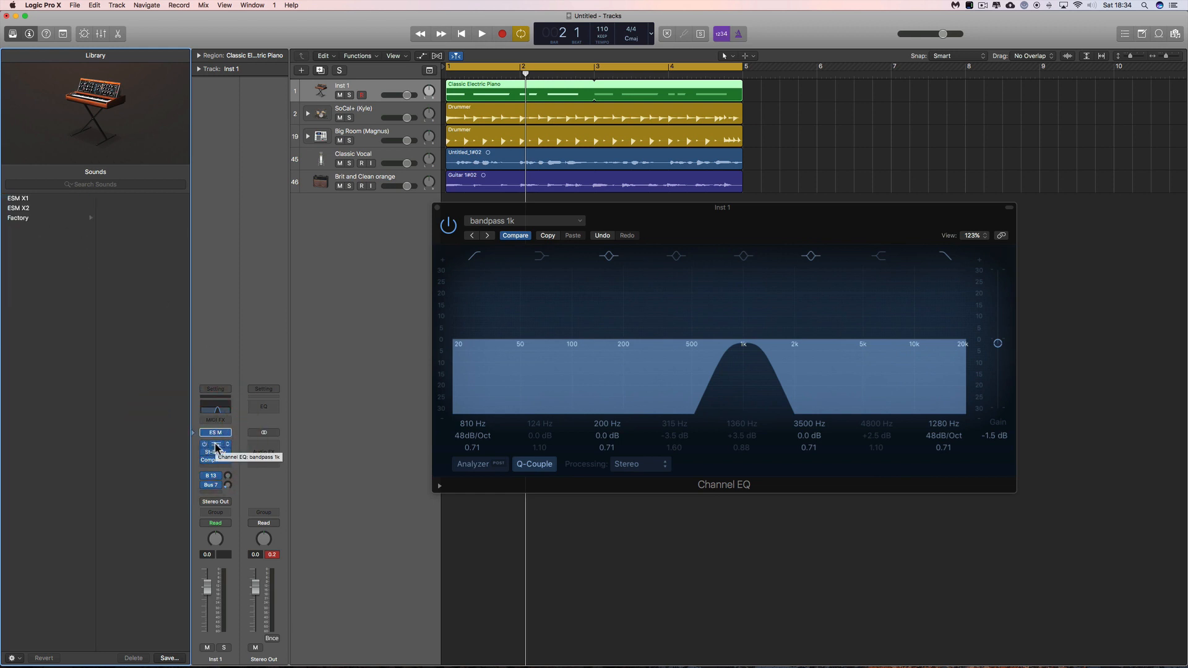
pyautogui.click(216, 447)
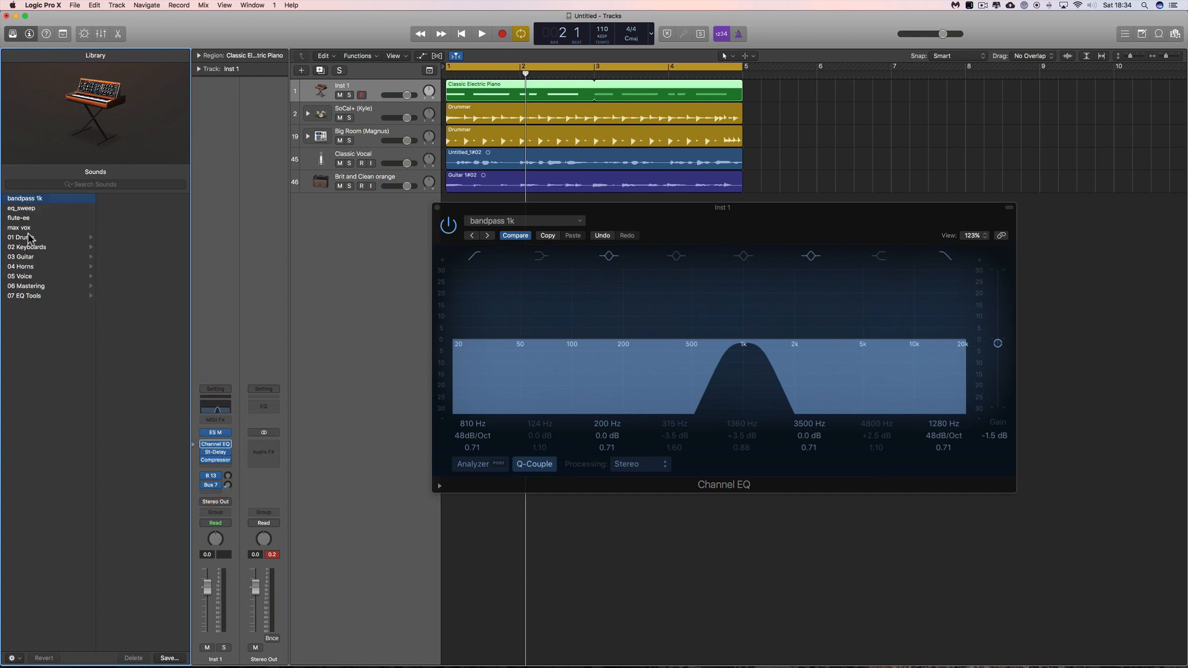
pyautogui.click(29, 239)
pyautogui.click(26, 257)
pyautogui.click(25, 267)
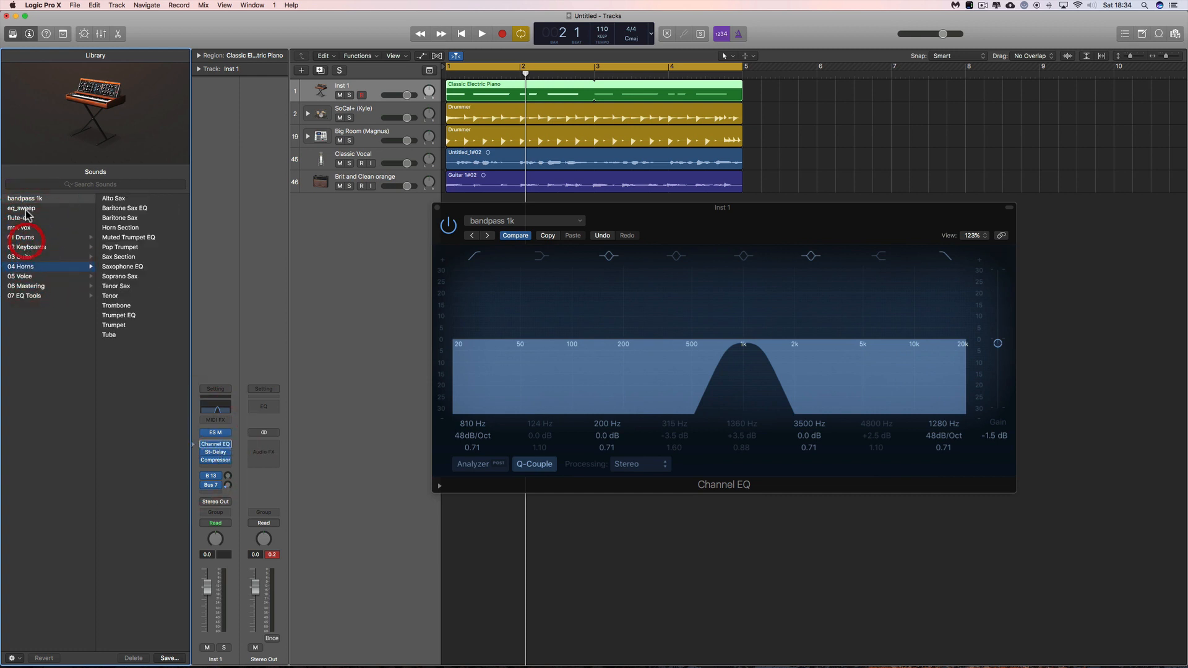
pyautogui.click(26, 201)
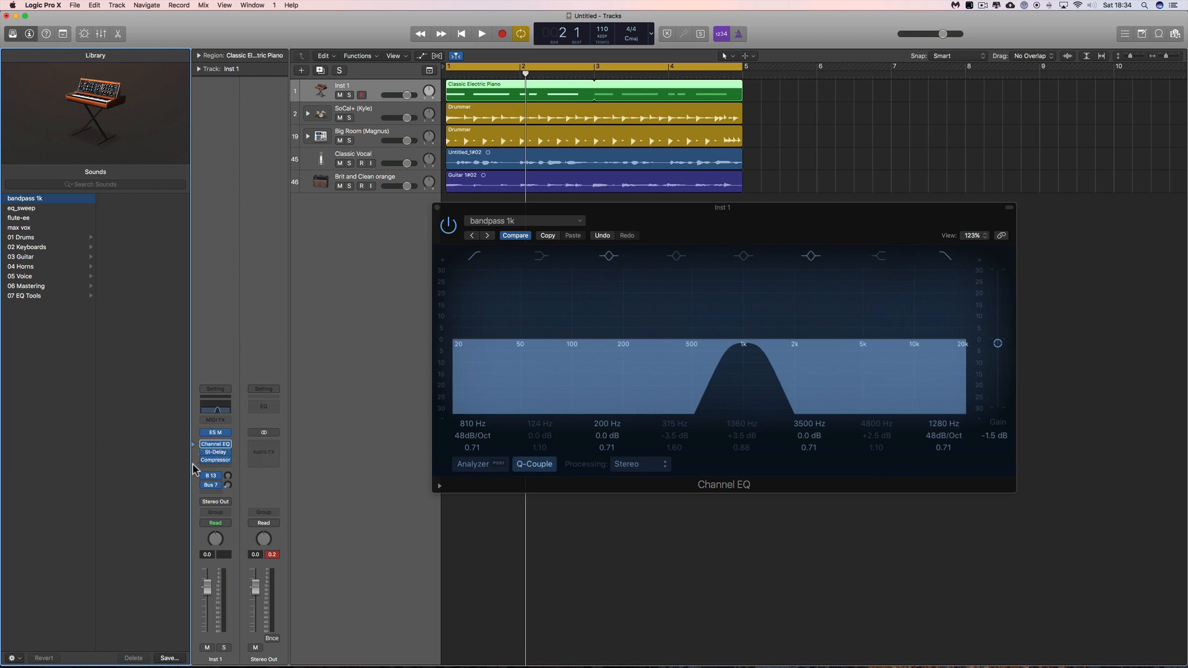
# Step: Show the synth track's channel strip patches in the Library, return to the Channel EQ presets, and close the EQ window
pyautogui.click(197, 390)
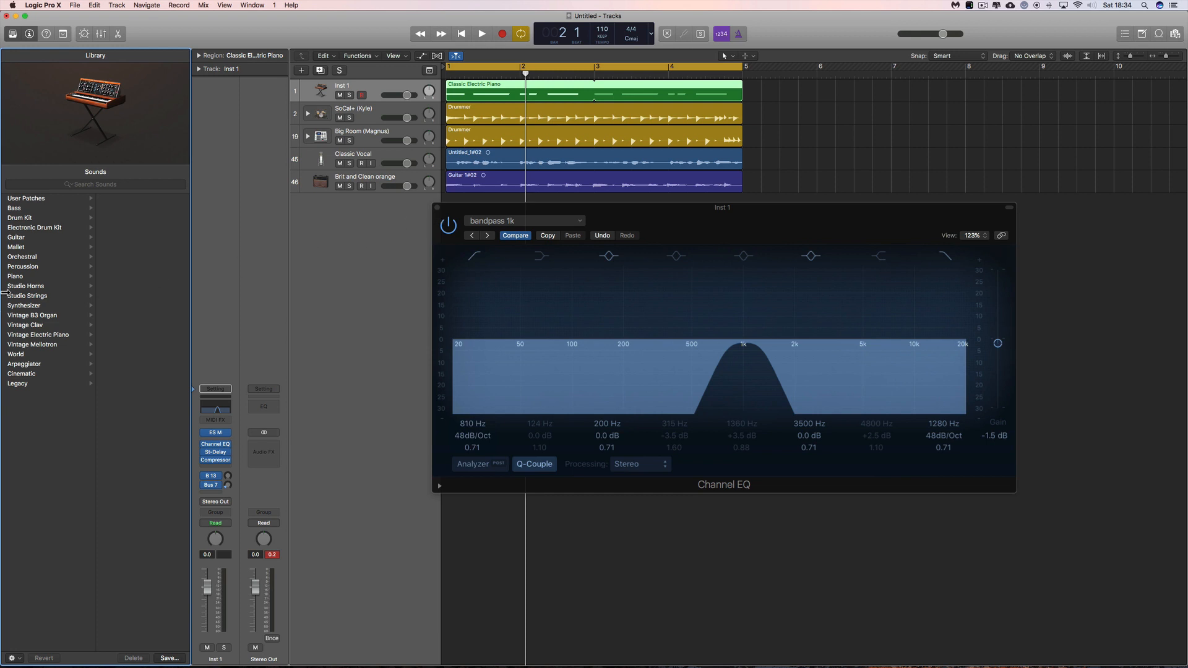
pyautogui.click(197, 444)
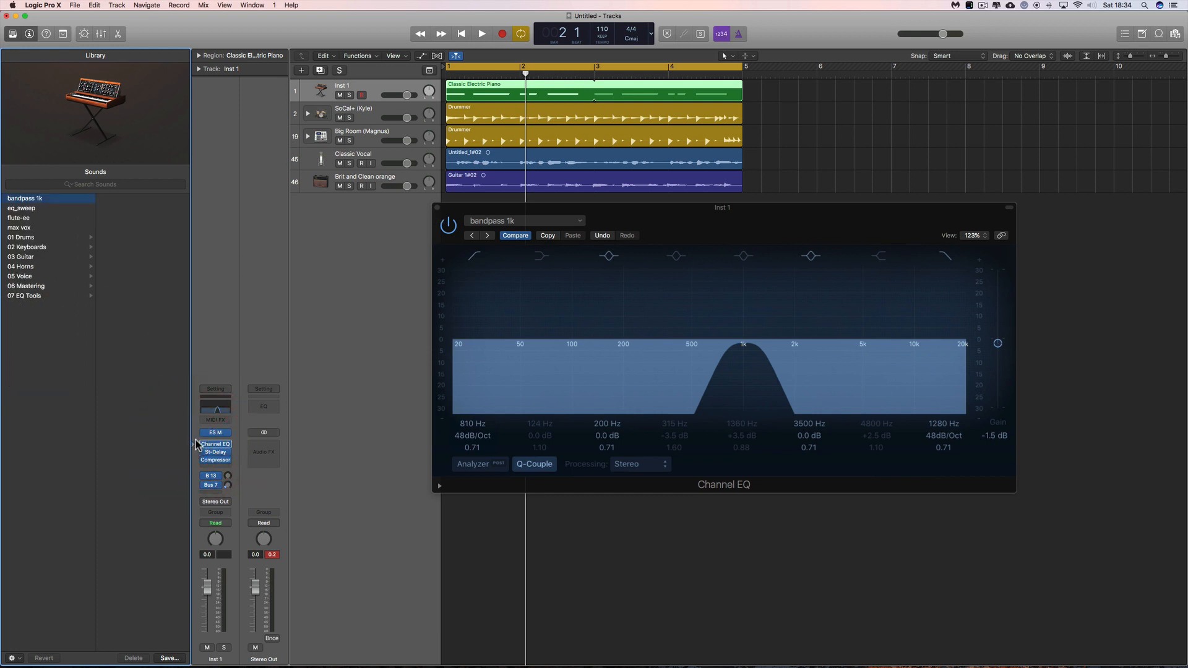
pyautogui.moveTo(208, 448)
pyautogui.click(438, 208)
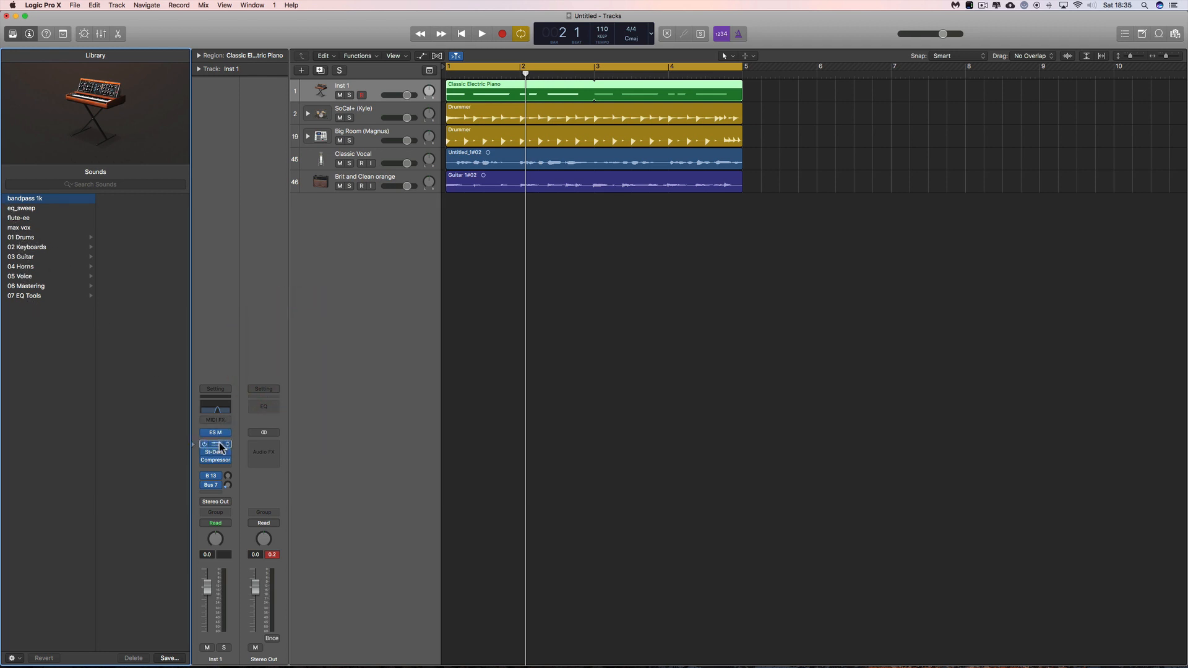
# Step: Reopen the Channel EQ to view its settings list without choosing anything, and close the plug-in window
pyautogui.click(219, 443)
pyautogui.click(523, 221)
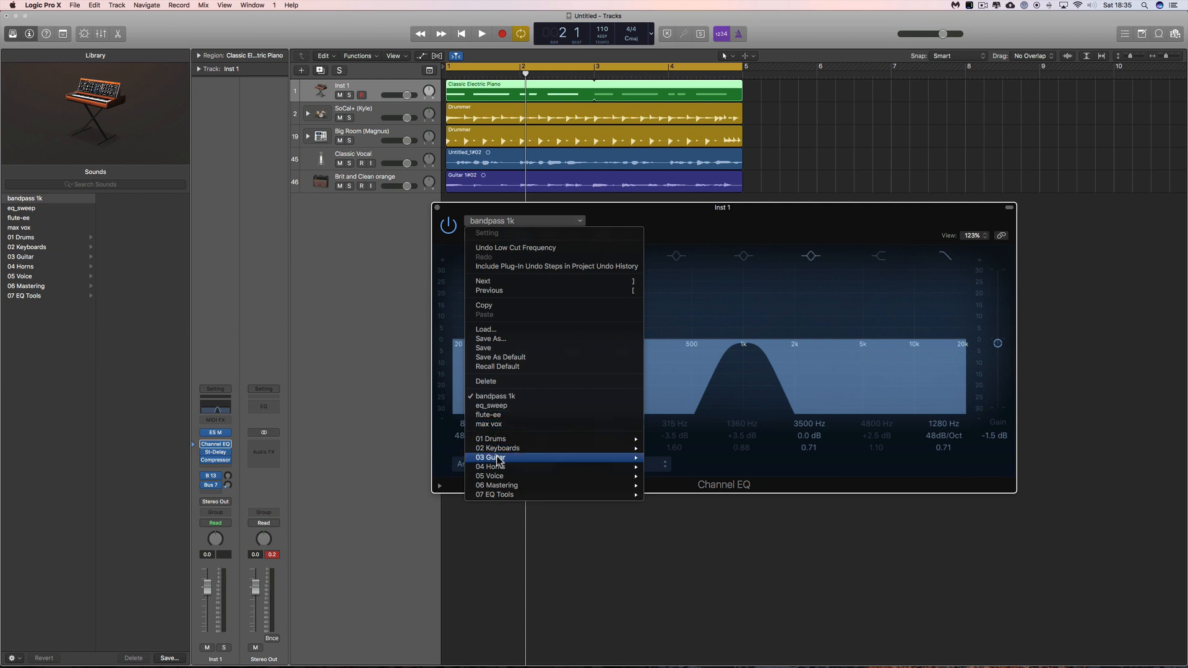
pyautogui.moveTo(508, 487)
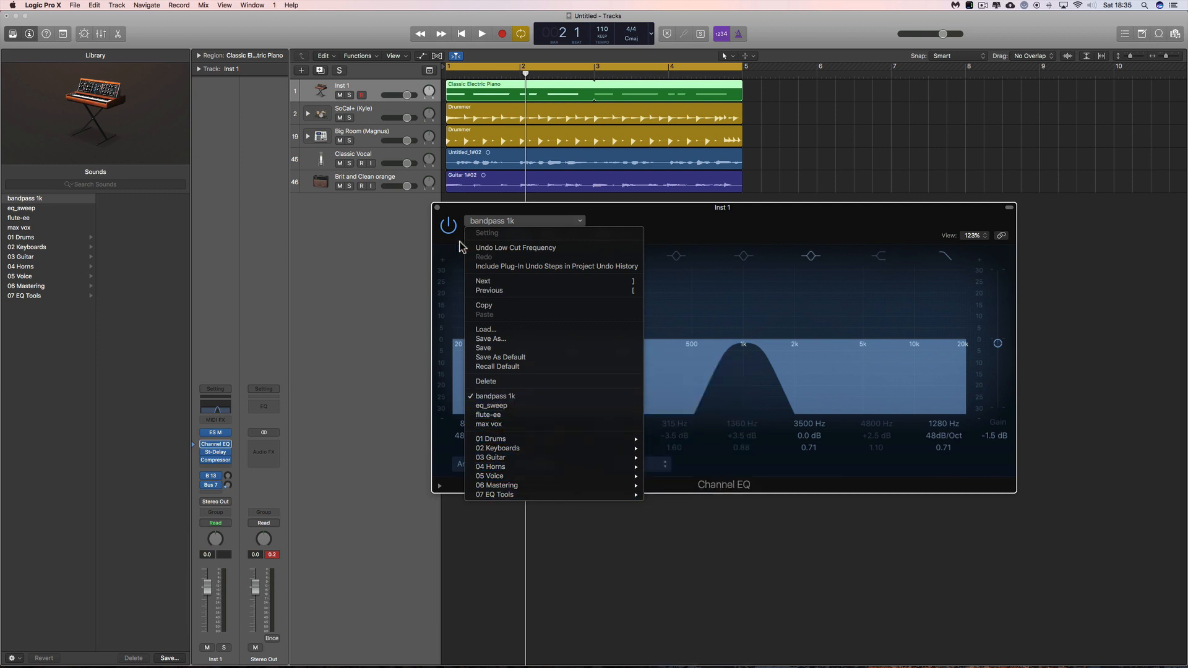
pyautogui.click(438, 211)
pyautogui.click(437, 210)
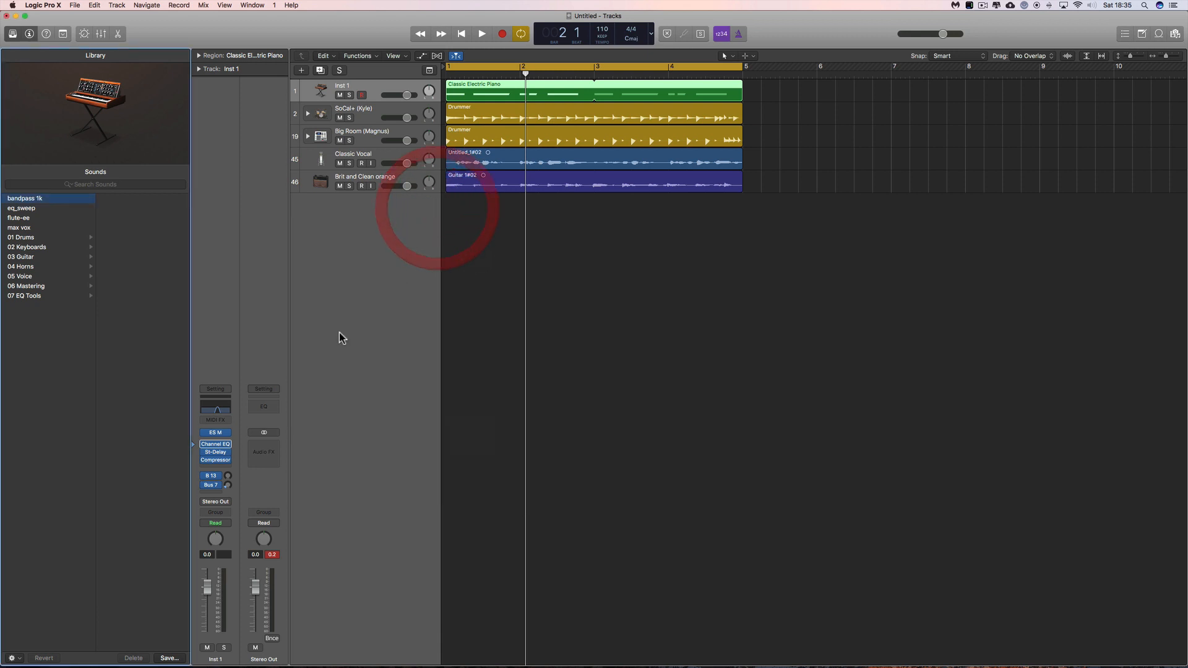
# Step: Show the ES M, St-Delay and Compressor presets in the Library, and return to the synth track's channel strip patches
pyautogui.click(195, 393)
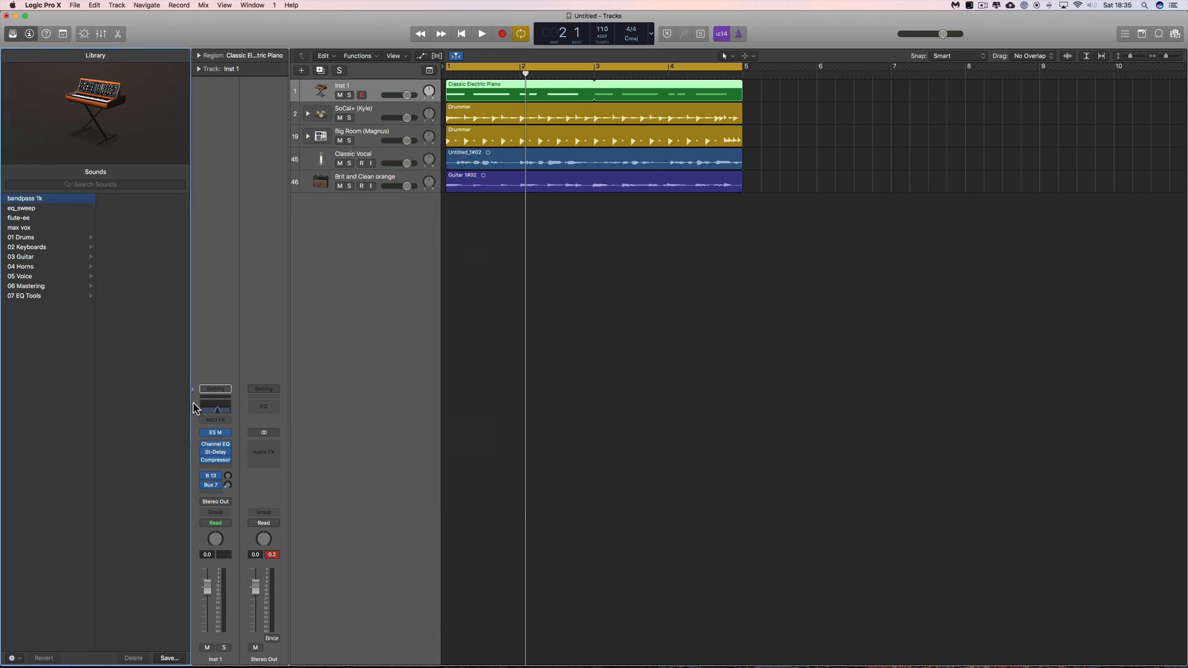
pyautogui.click(193, 434)
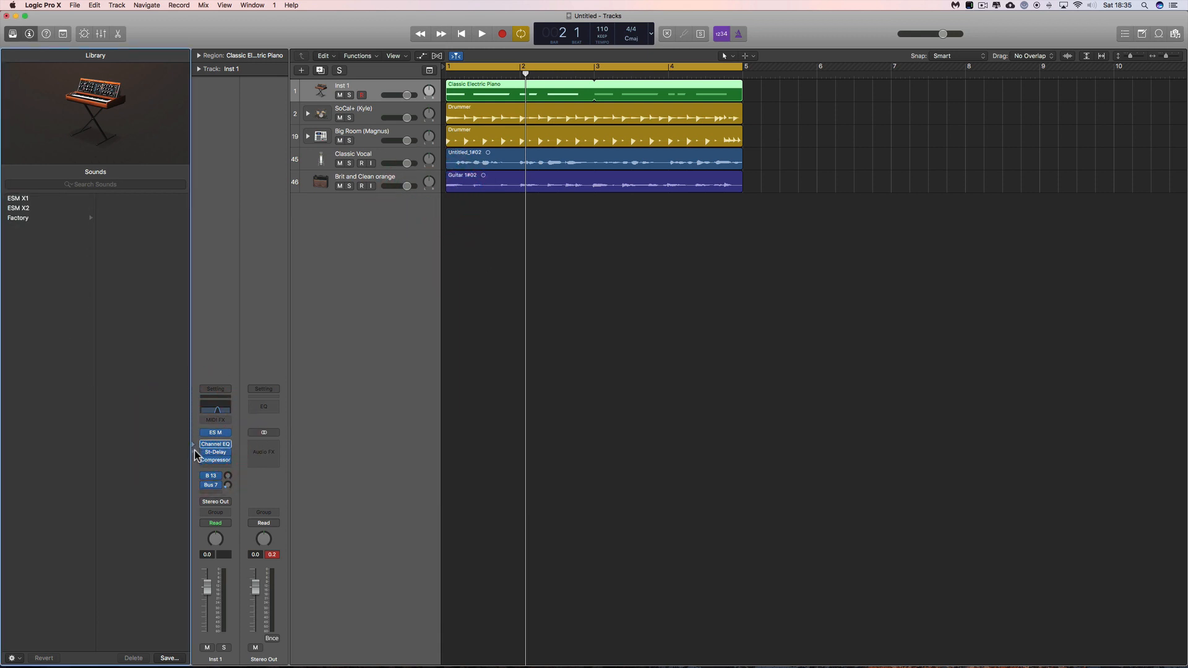
pyautogui.click(193, 452)
pyautogui.click(193, 460)
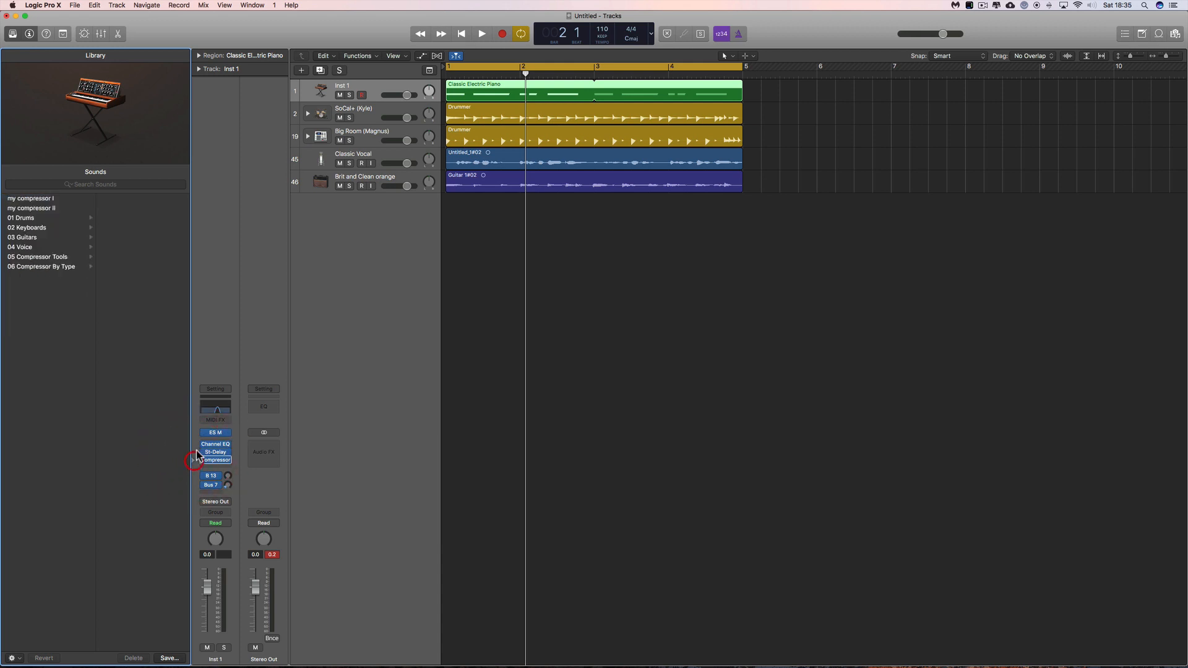
pyautogui.click(194, 390)
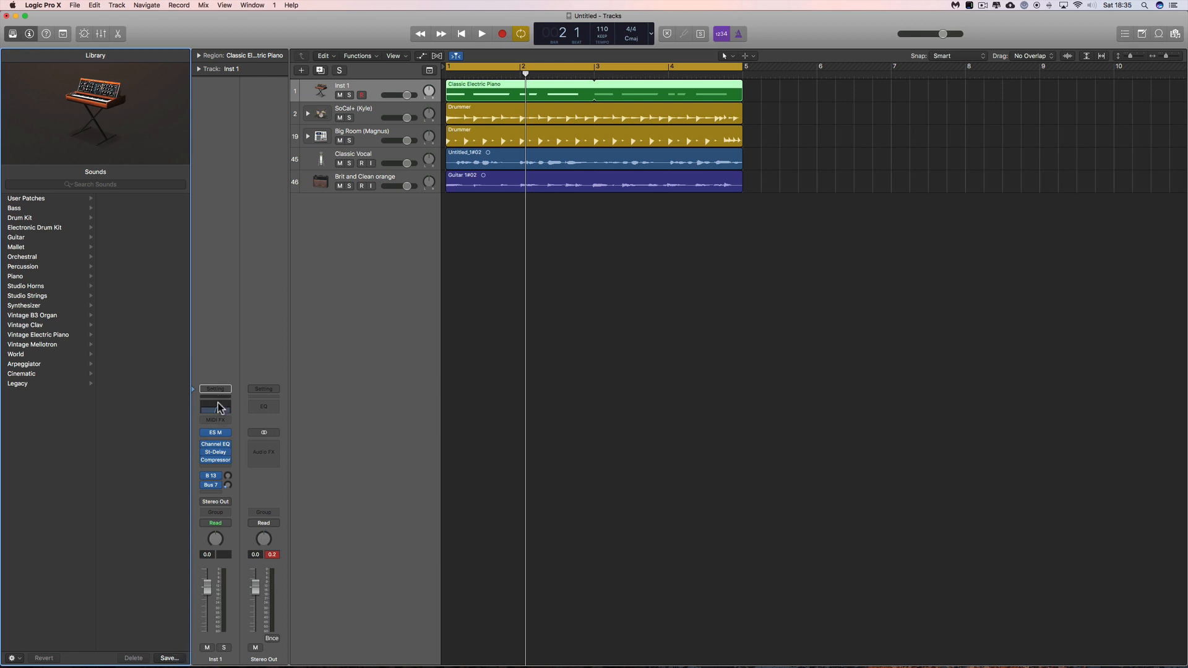
# Step: Switch the Library between the ES M, Channel EQ, St-Delay and Compressor presets, ending on the ES M presets
pyautogui.click(198, 436)
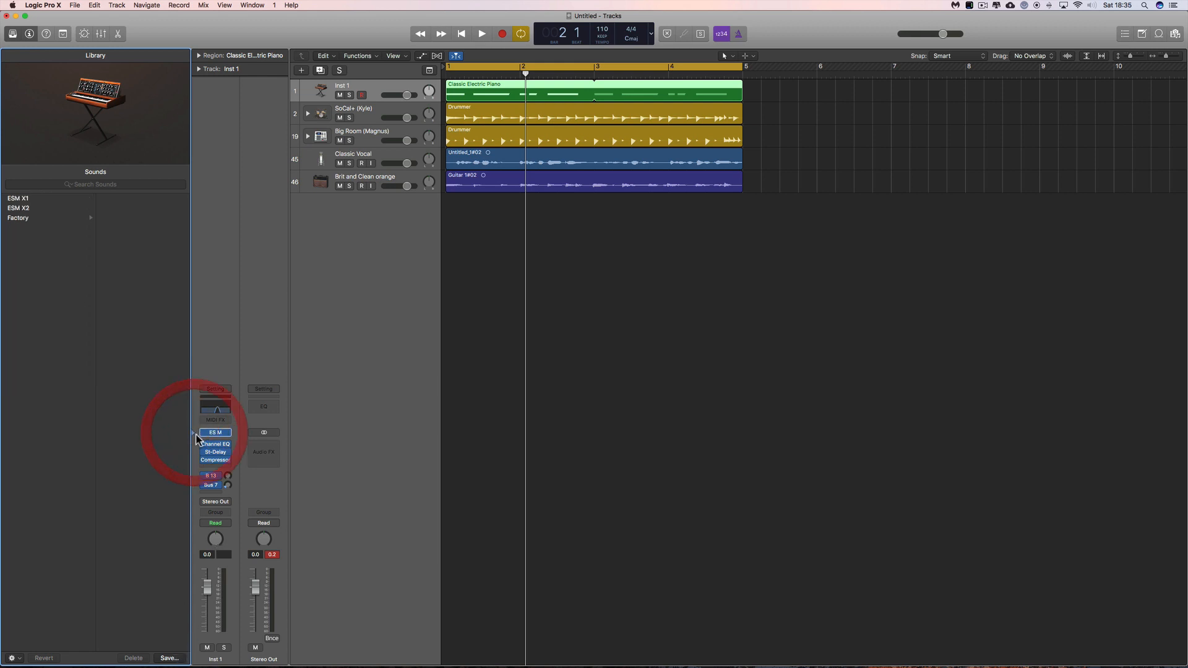
pyautogui.click(194, 445)
pyautogui.click(198, 438)
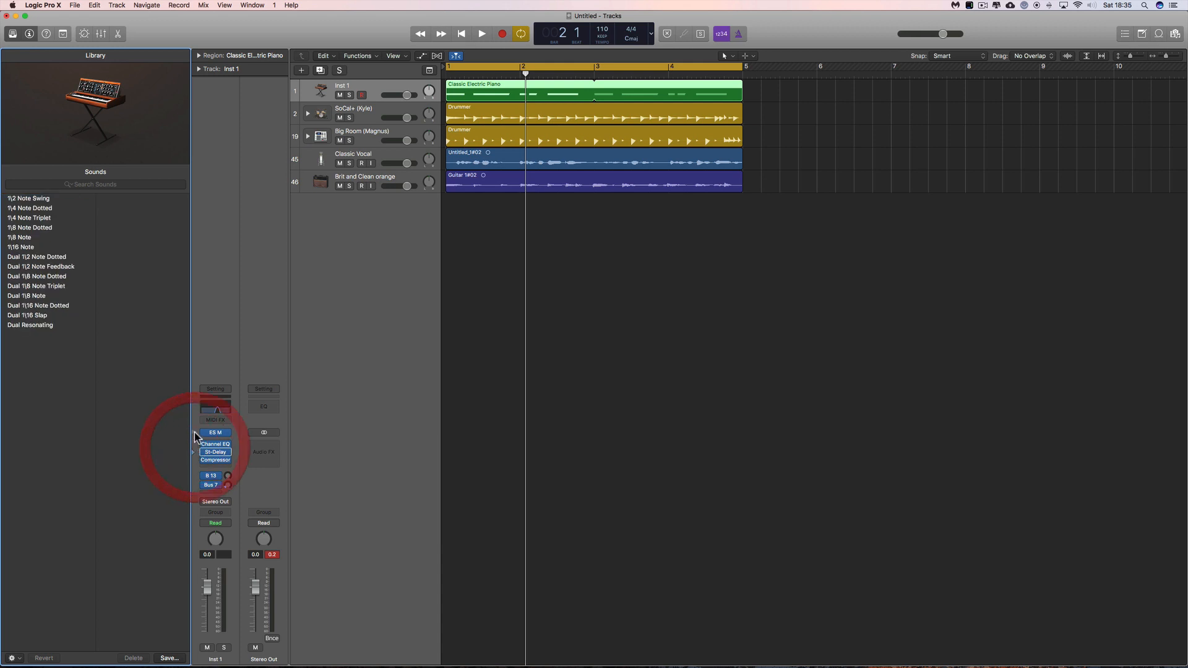
pyautogui.click(196, 433)
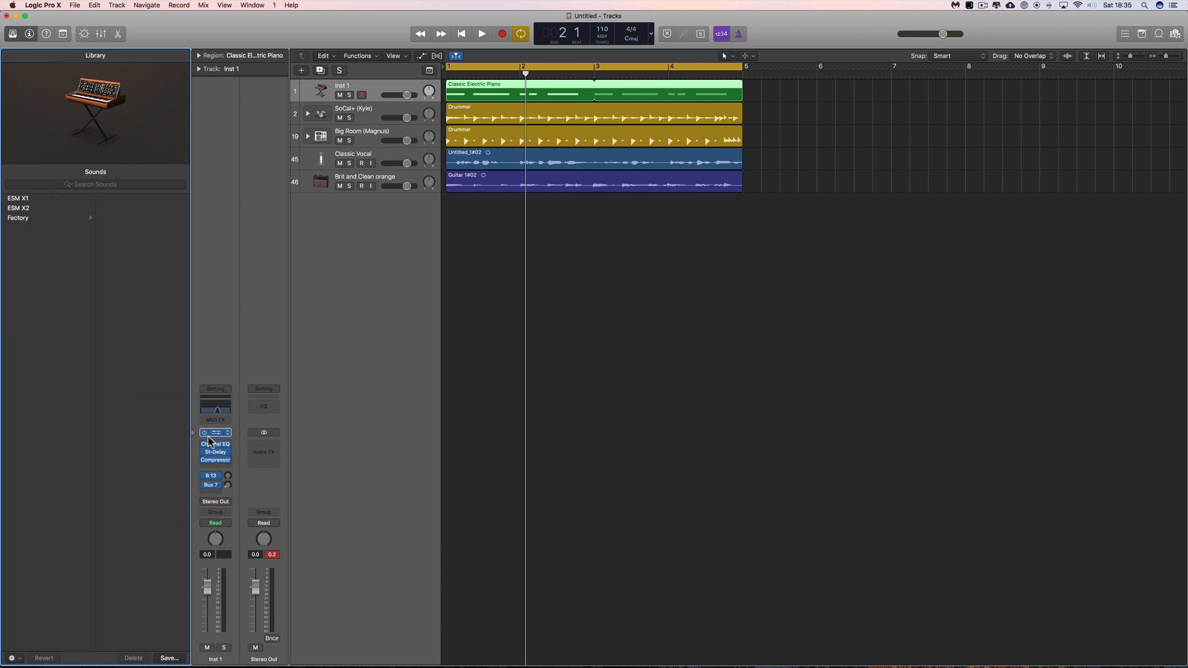
pyautogui.click(193, 451)
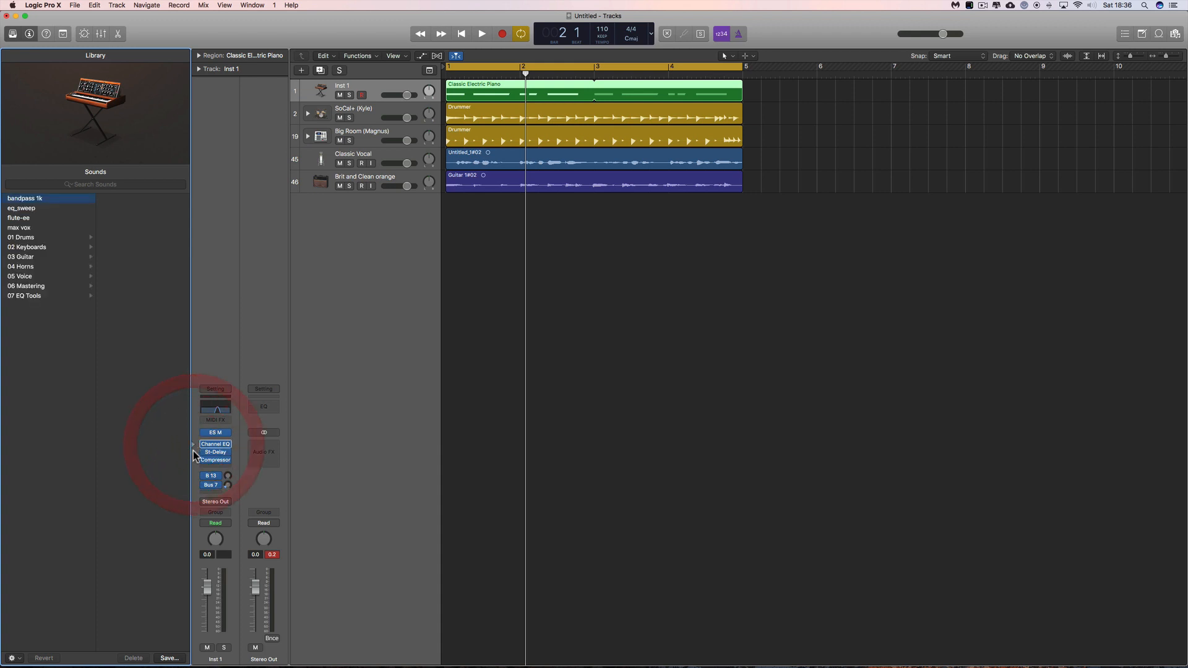
pyautogui.click(191, 457)
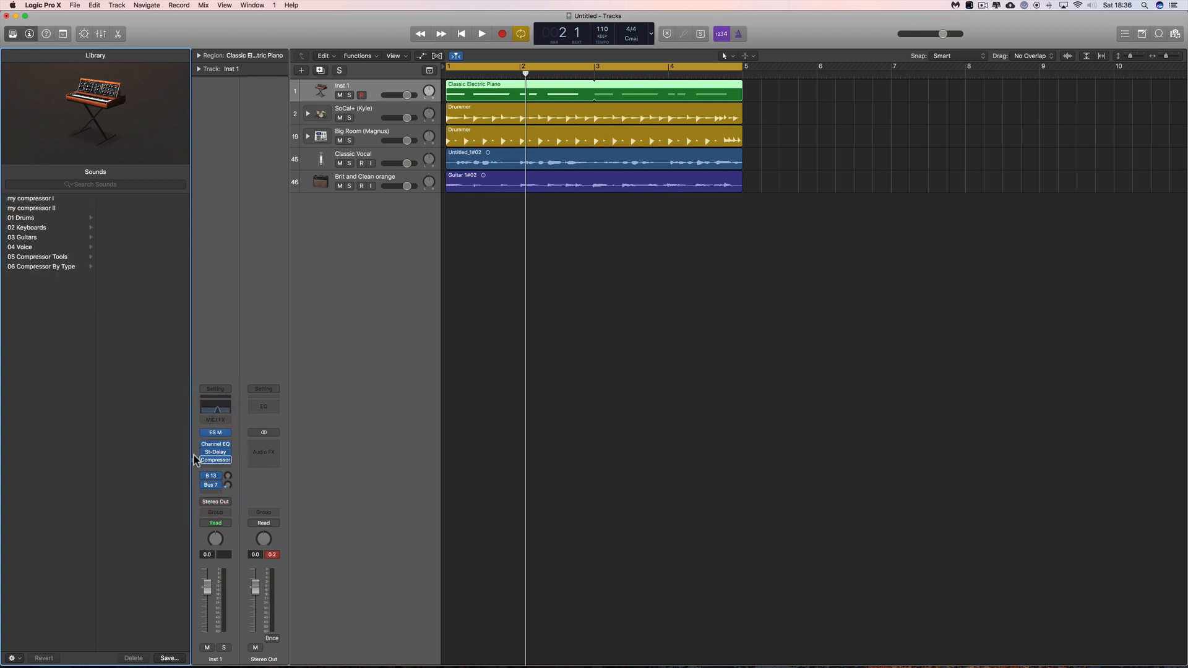
pyautogui.click(194, 433)
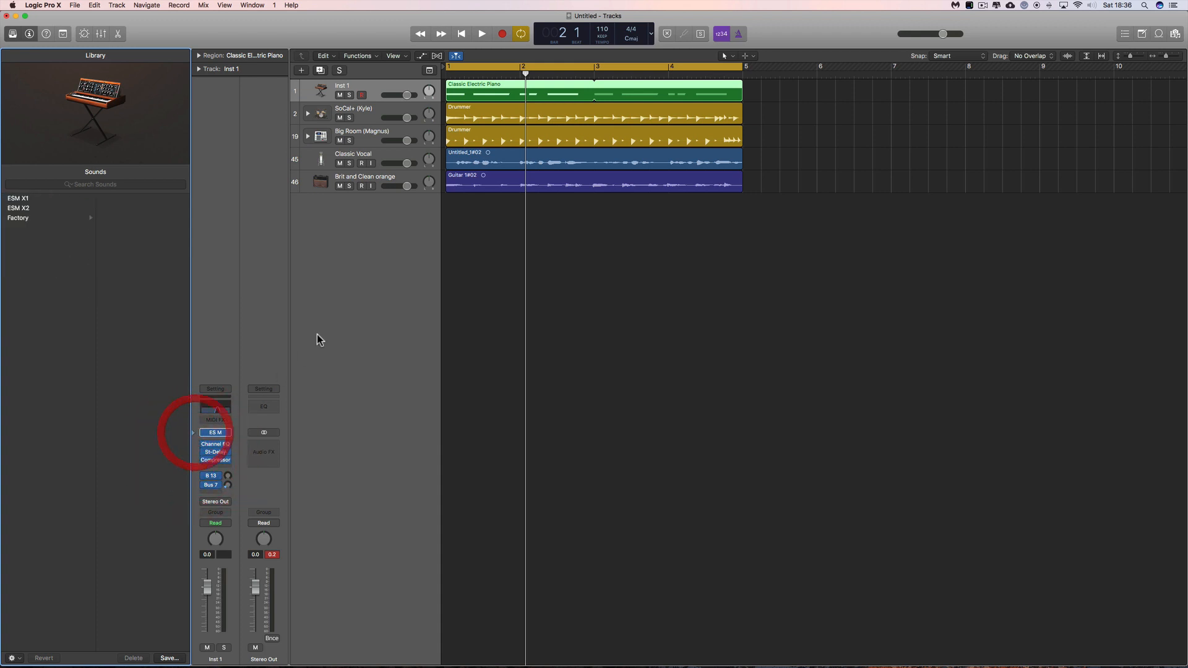
# Step: Select the Brit and Clean orange guitar track, view its Amp and Pedalboard presets in the Library, and return to its patches
pyautogui.click(386, 178)
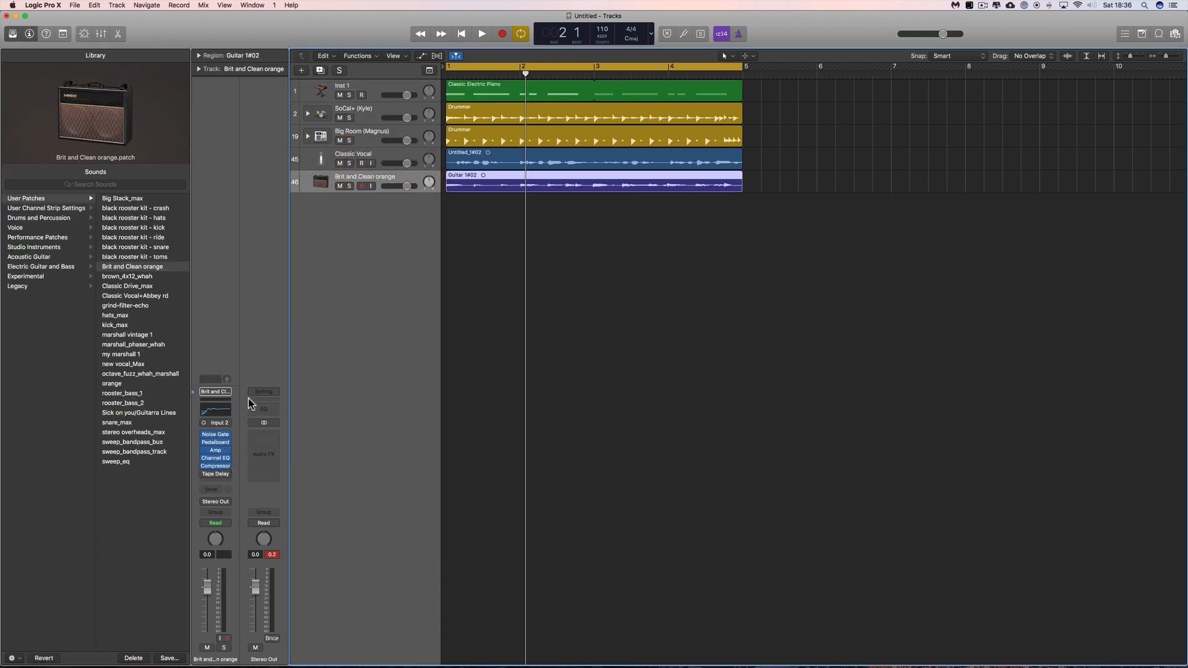
pyautogui.click(208, 450)
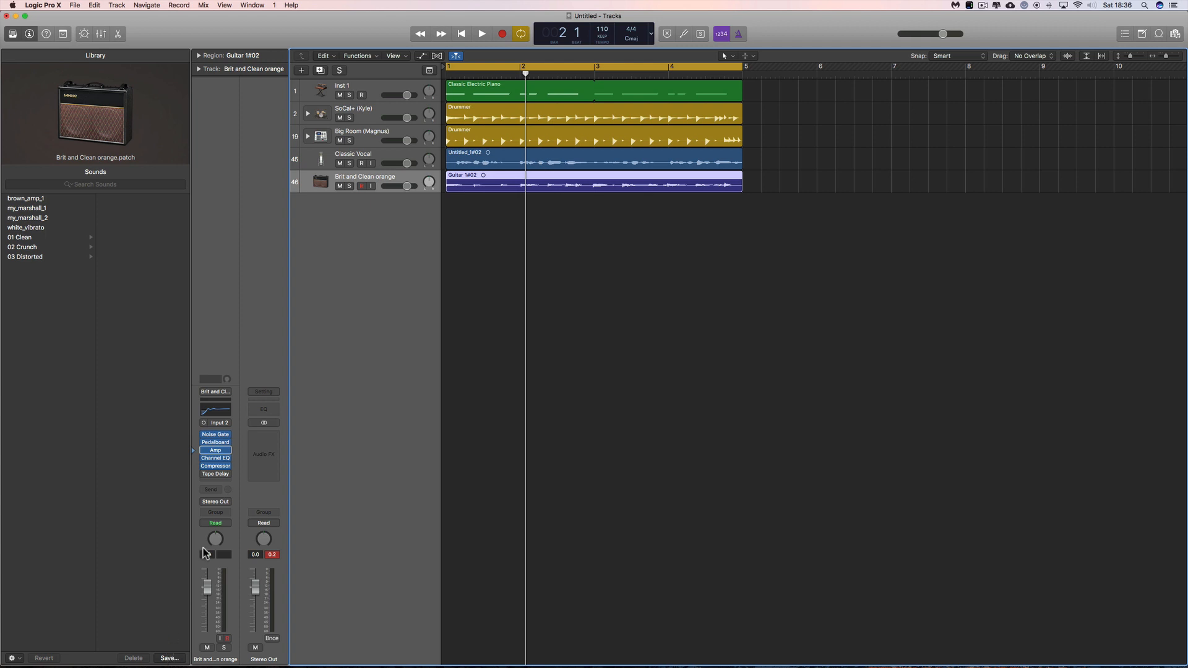
pyautogui.click(201, 441)
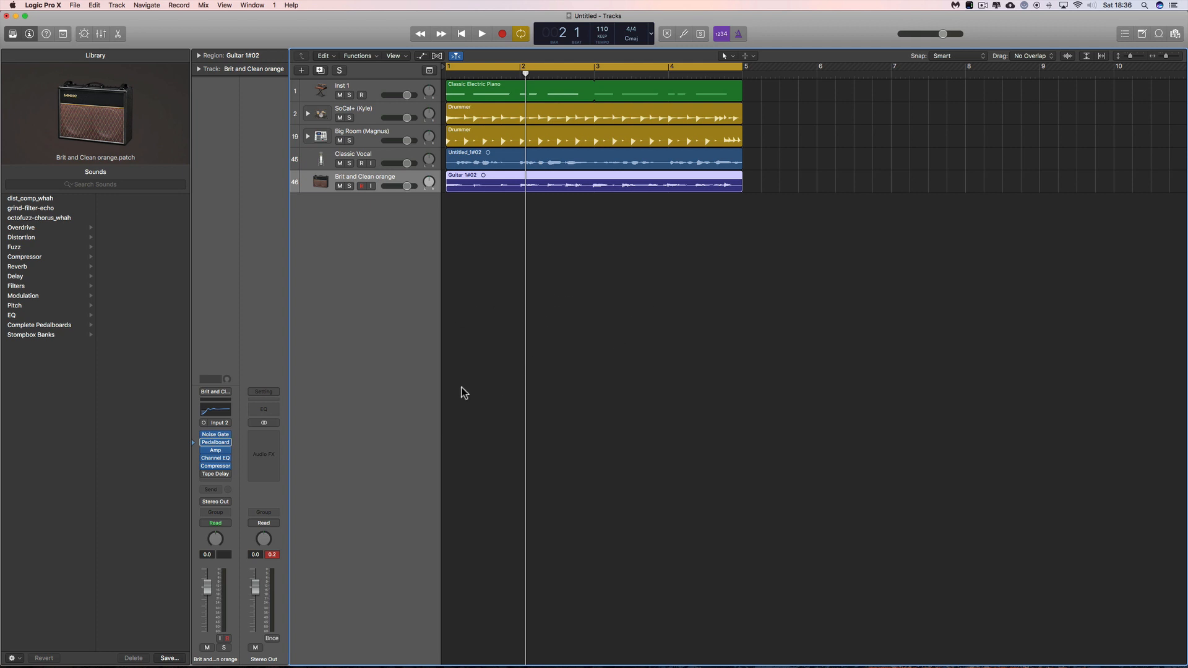
pyautogui.moveTo(221, 461)
pyautogui.click(196, 393)
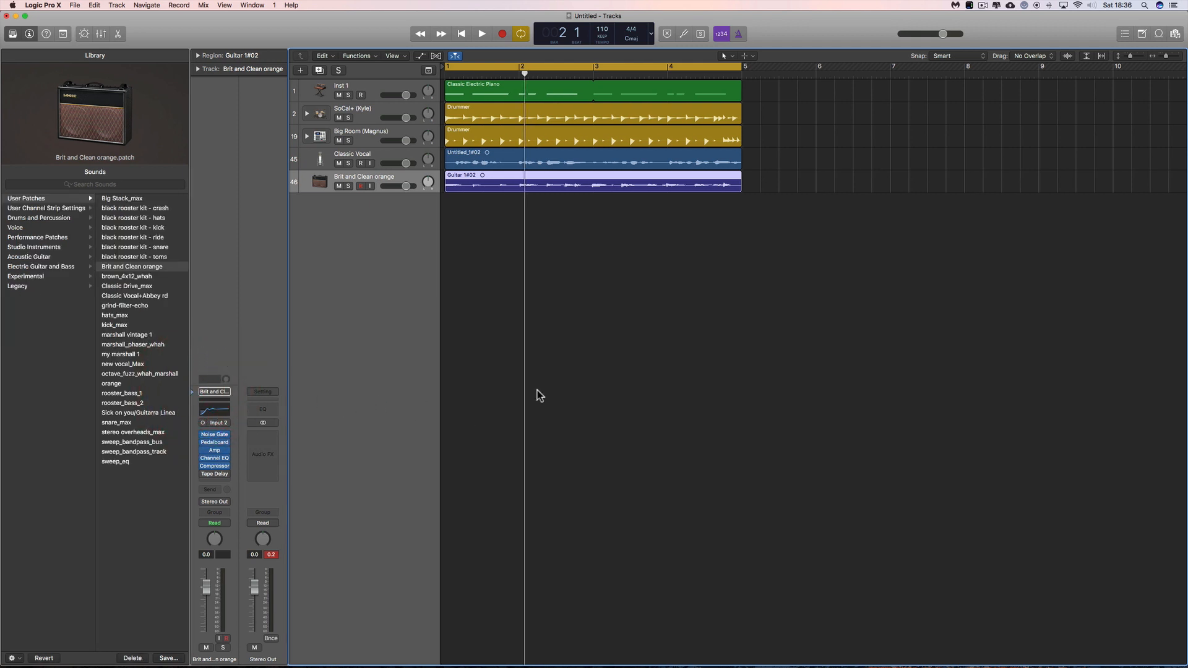